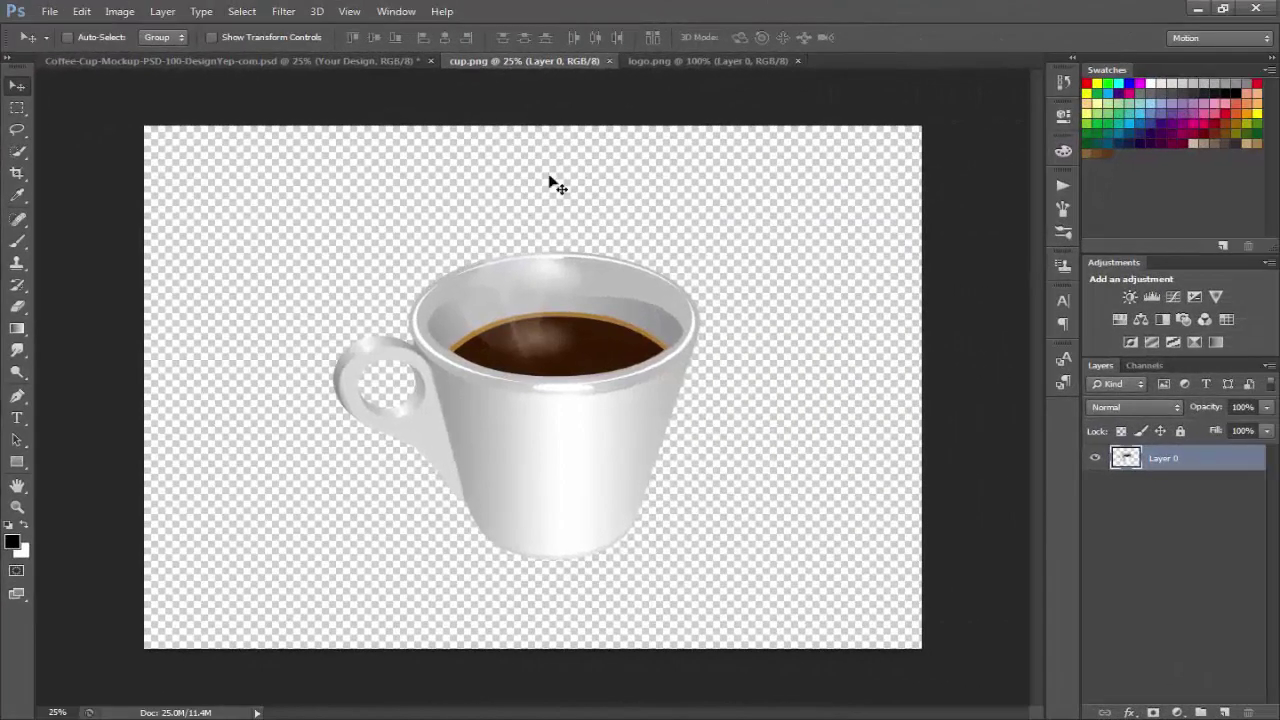
# Create Untitled-1, a white 3500 × 2500 pixel document at 72 ppi
pyautogui.click(50, 12)
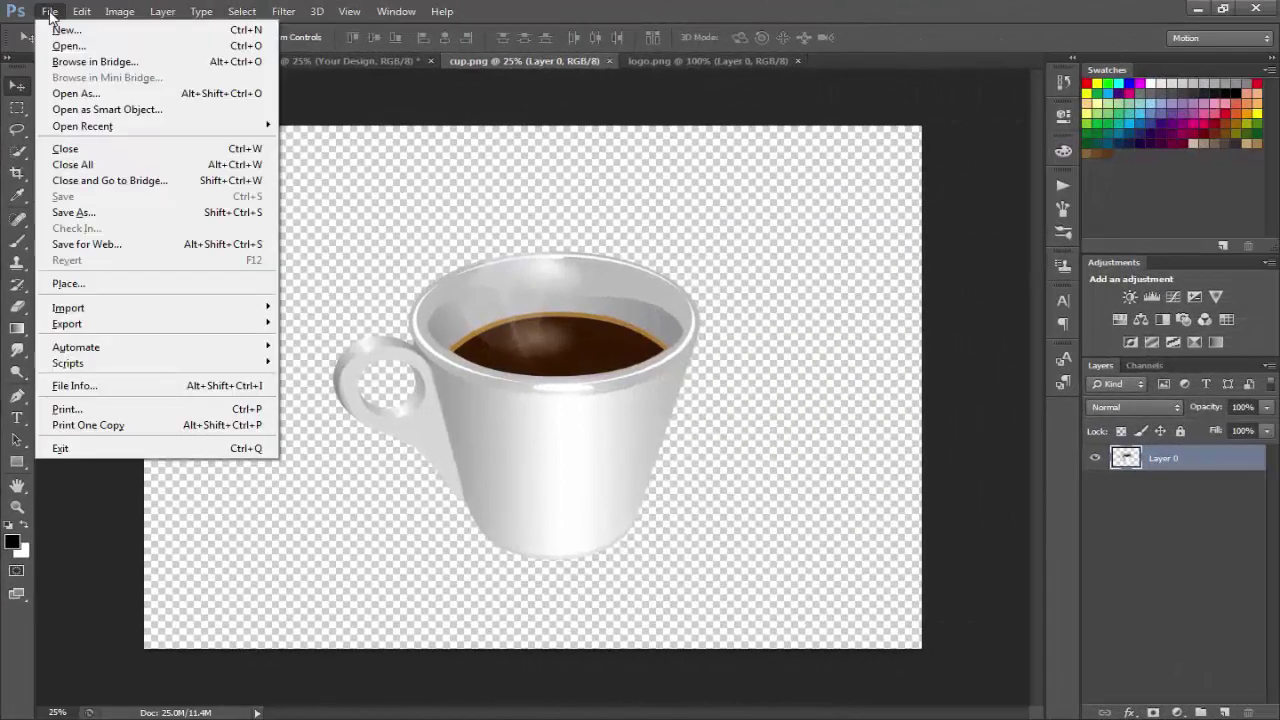
pyautogui.click(146, 26)
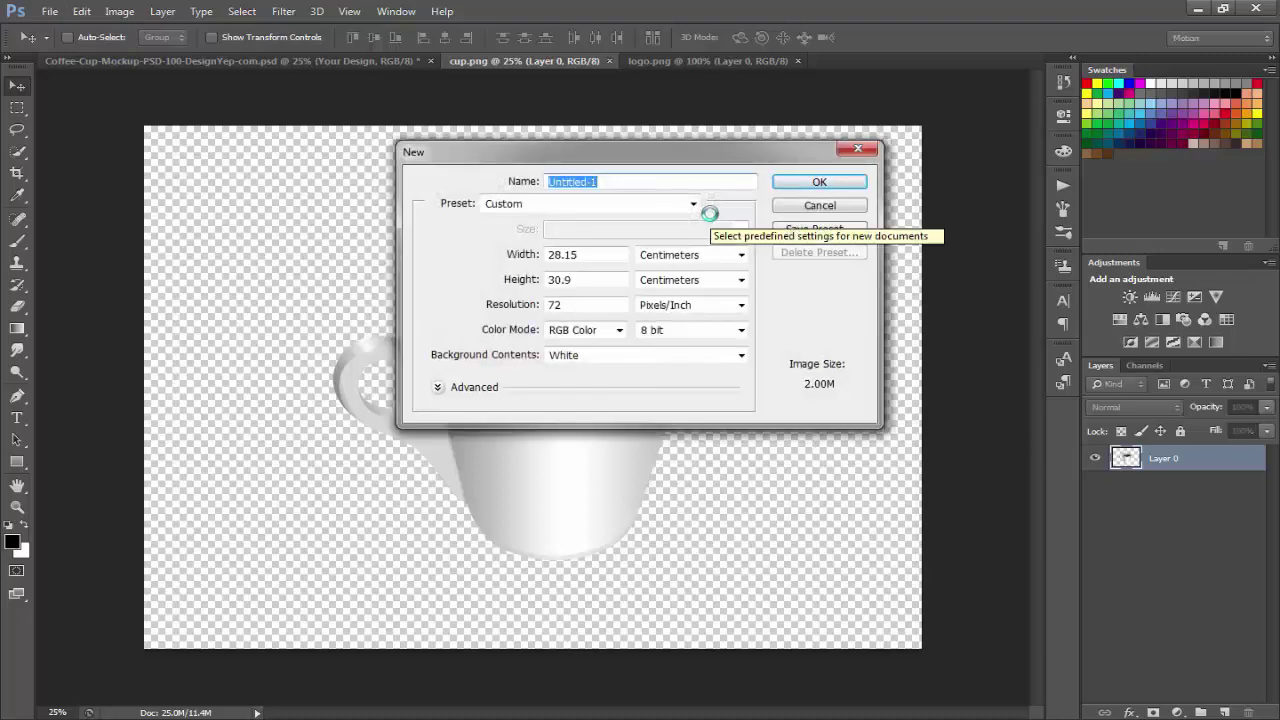
pyautogui.click(741, 255)
pyautogui.click(716, 272)
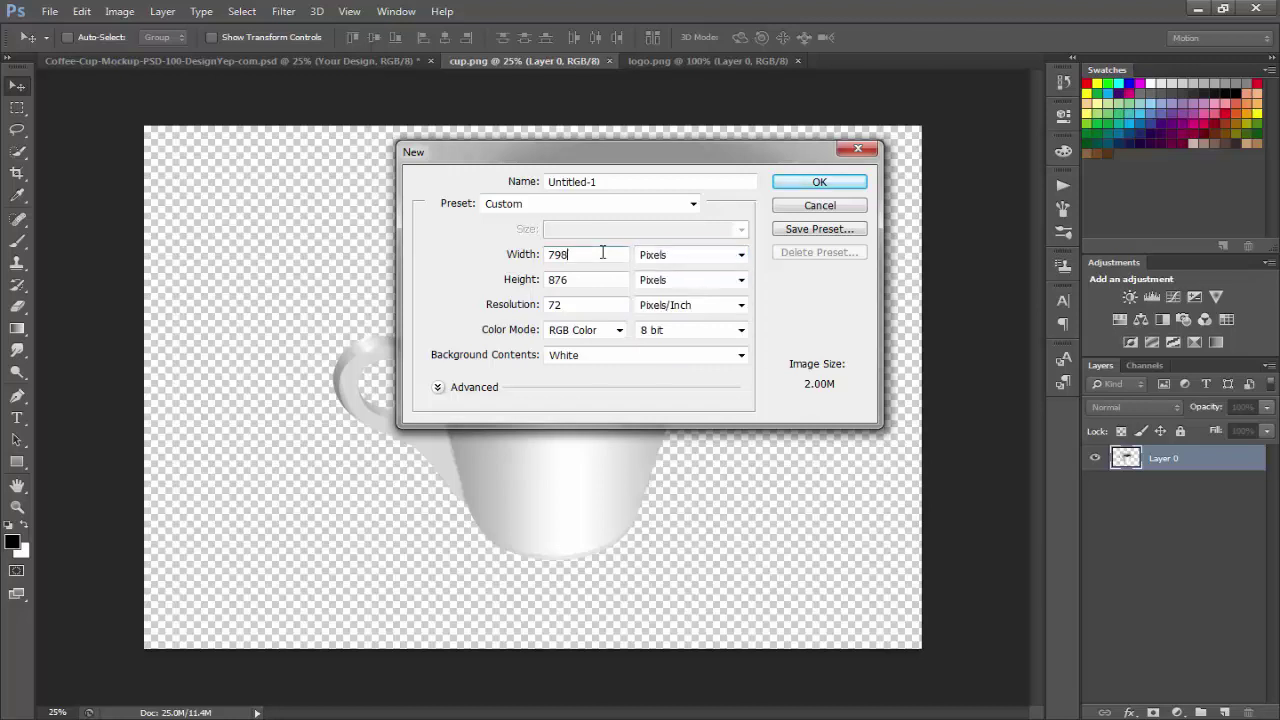
pyautogui.doubleClick(602, 253)
pyautogui.write('3')
pyautogui.write('500')
pyautogui.doubleClick(585, 280)
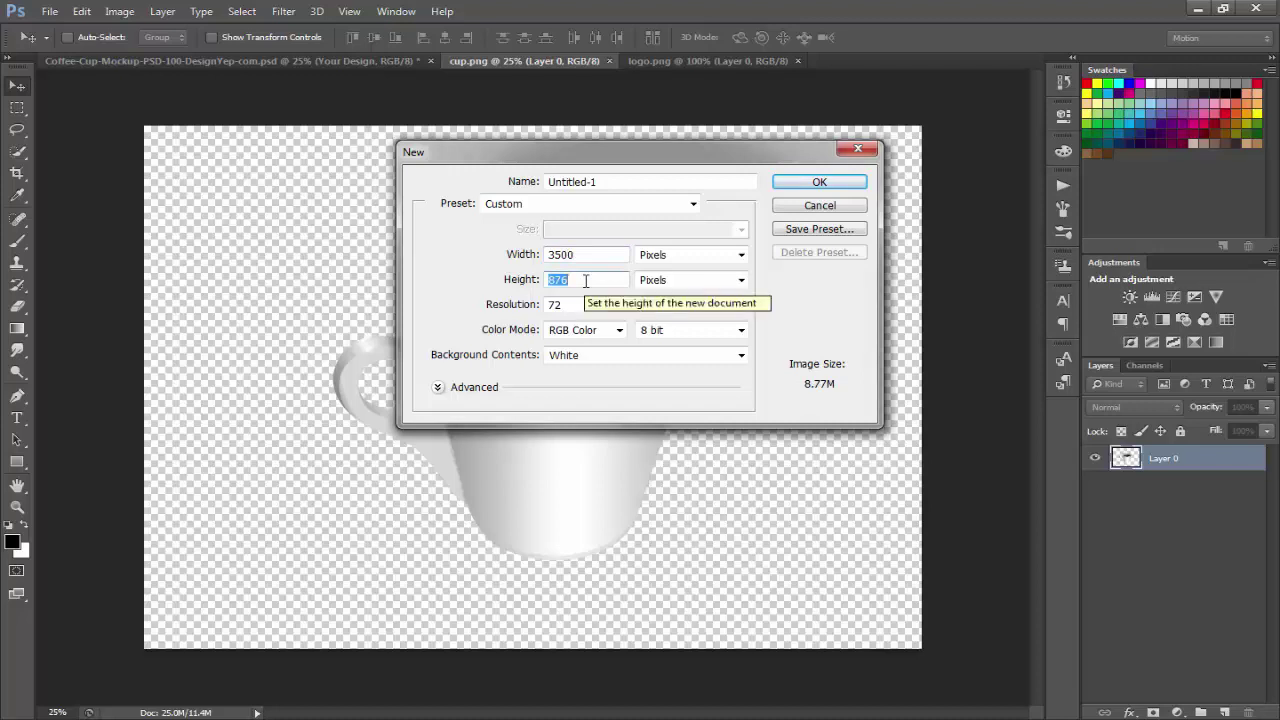
pyautogui.write('25')
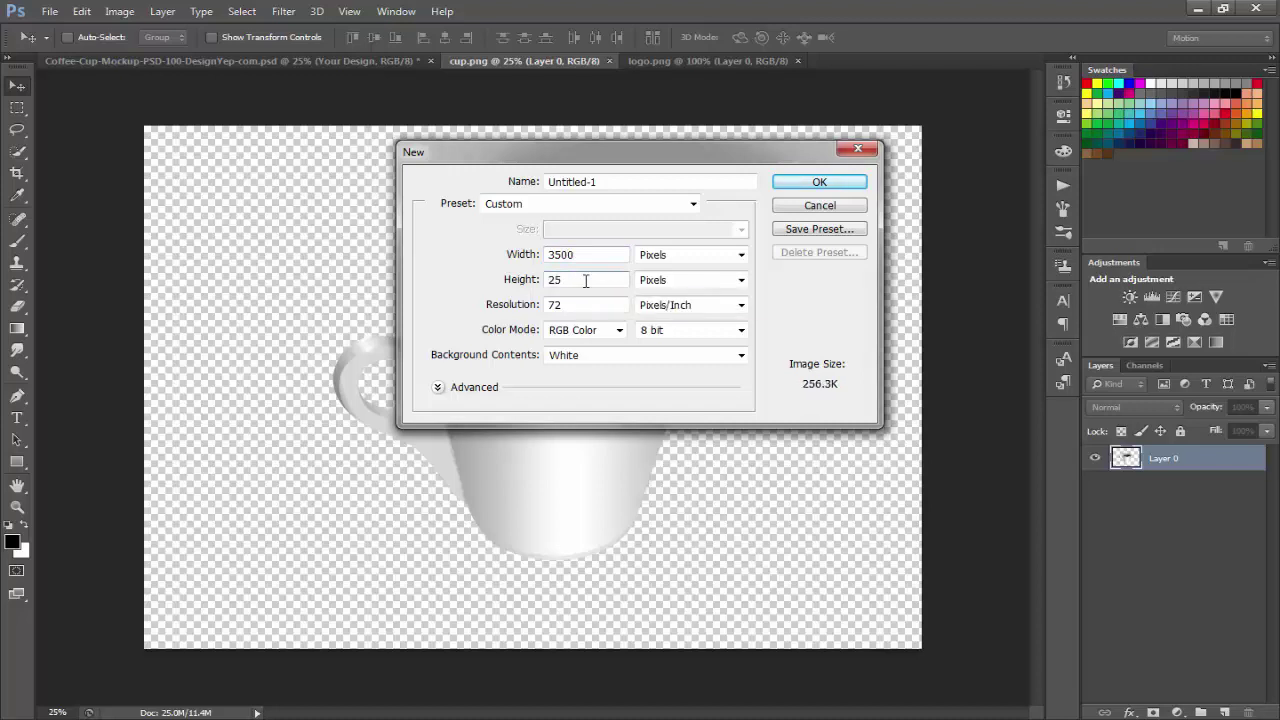
pyautogui.write('00')
pyautogui.click(857, 183)
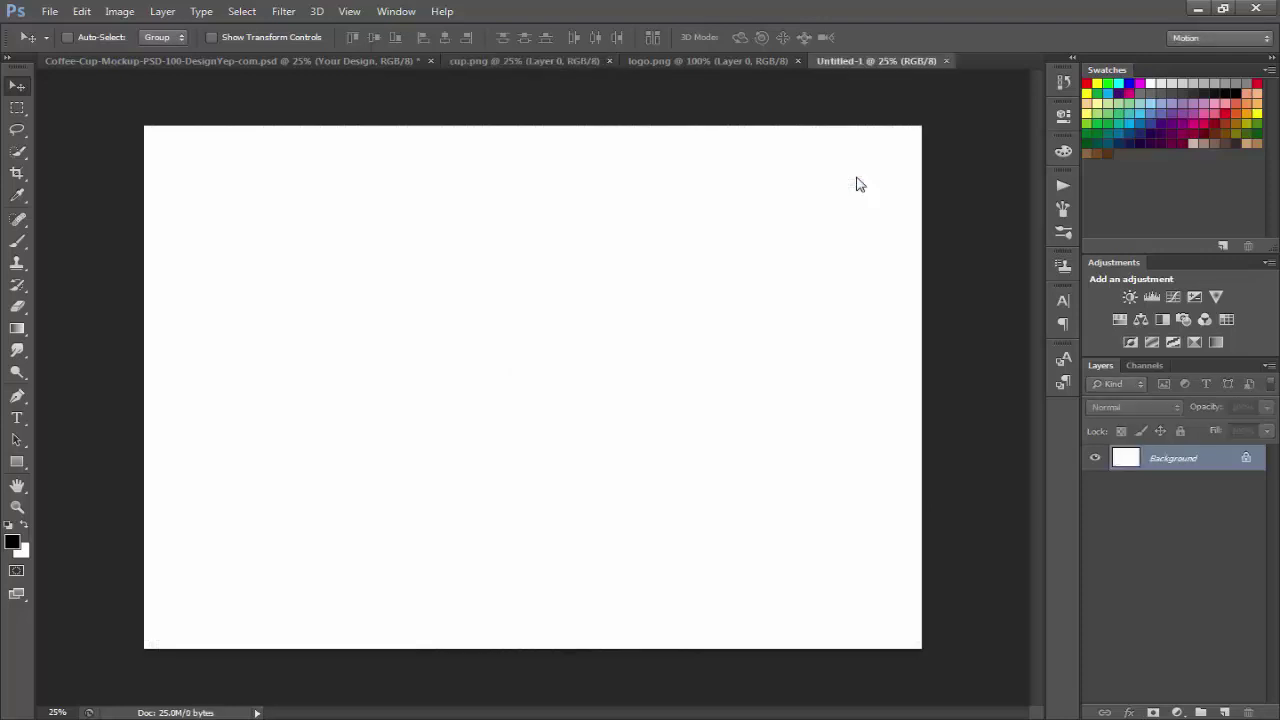
# Add a Solid Color fill layer in orange-brown #cd912c over the white background
pyautogui.click(1177, 712)
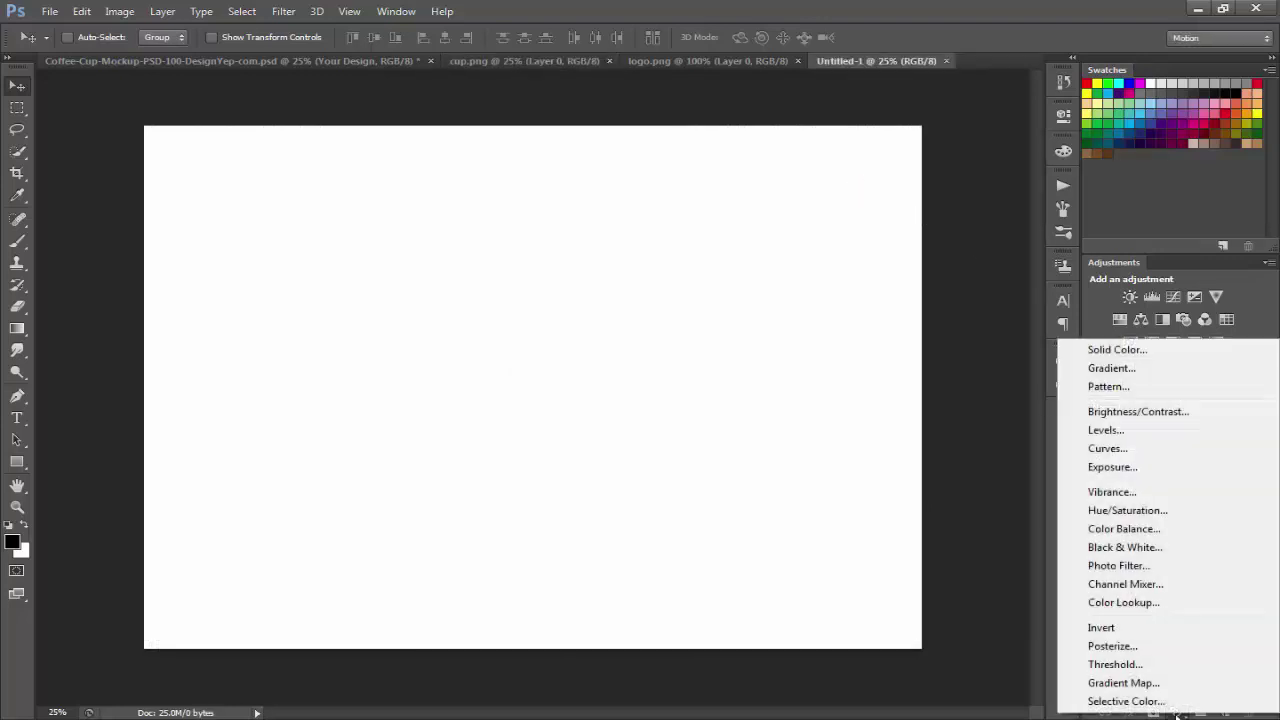
pyautogui.click(1149, 353)
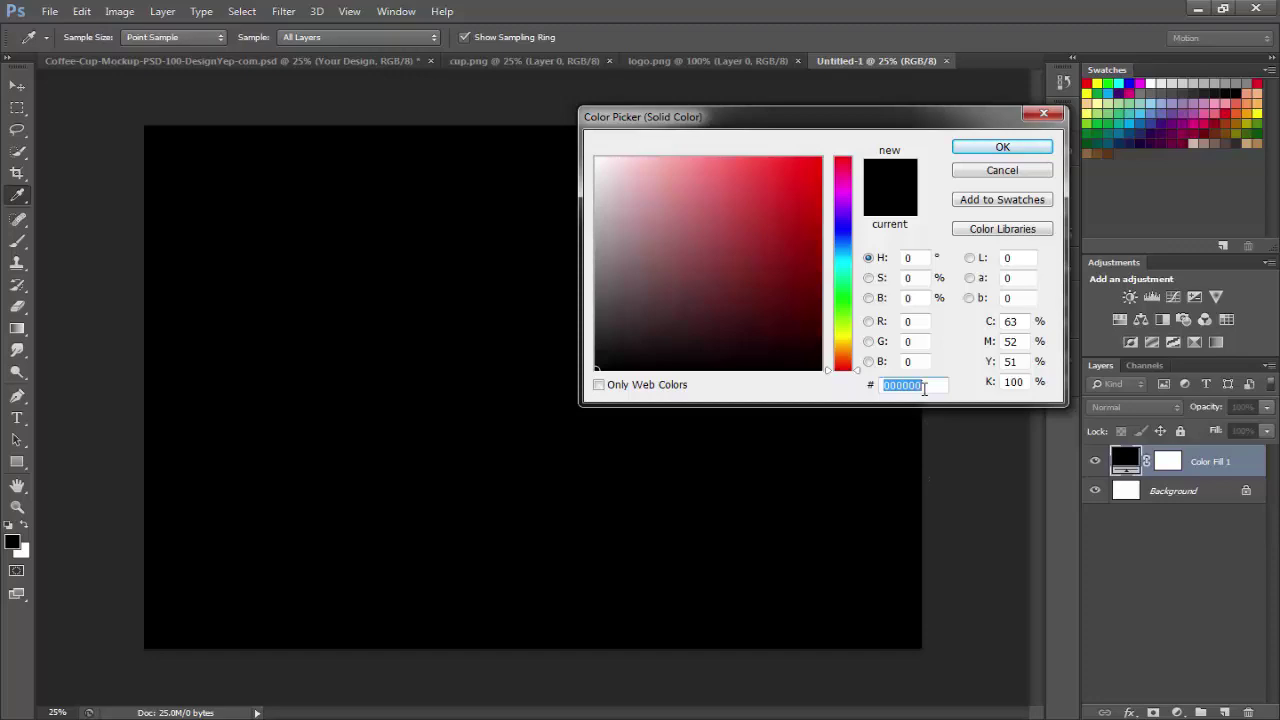
pyautogui.press('BackSpace')
pyautogui.write('c')
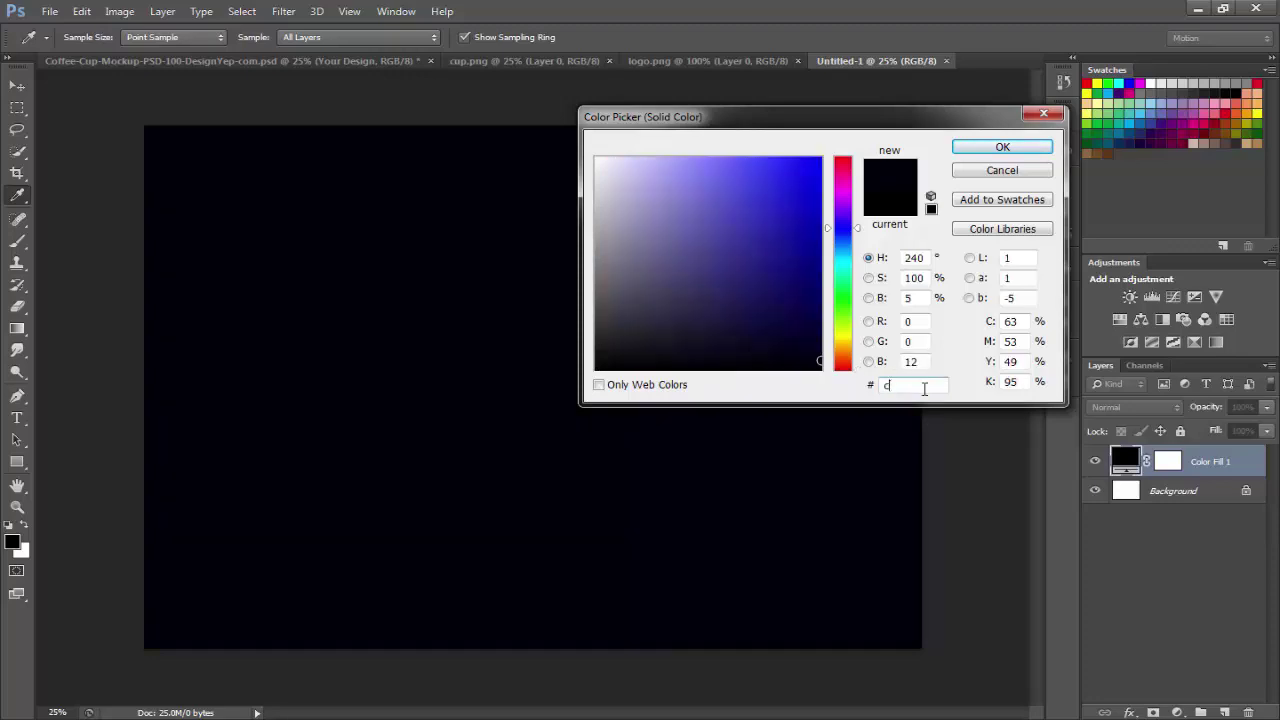
pyautogui.write('d91')
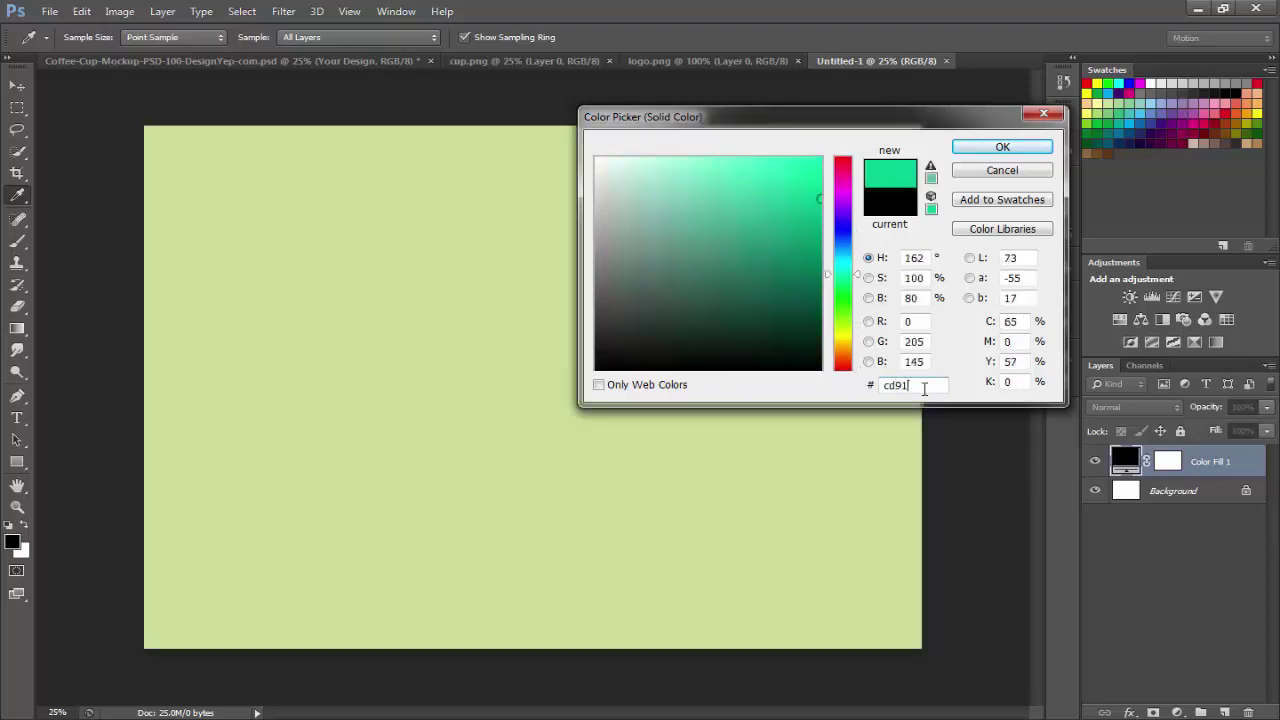
pyautogui.write('2c')
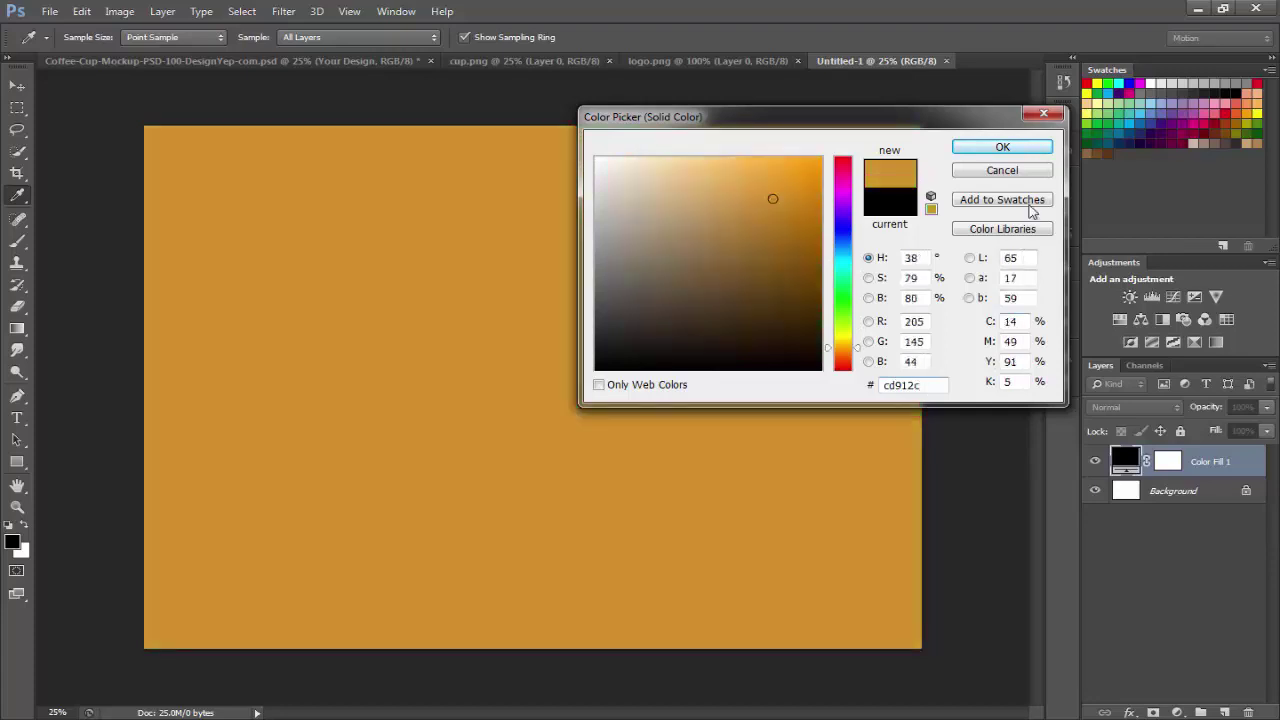
pyautogui.click(1002, 147)
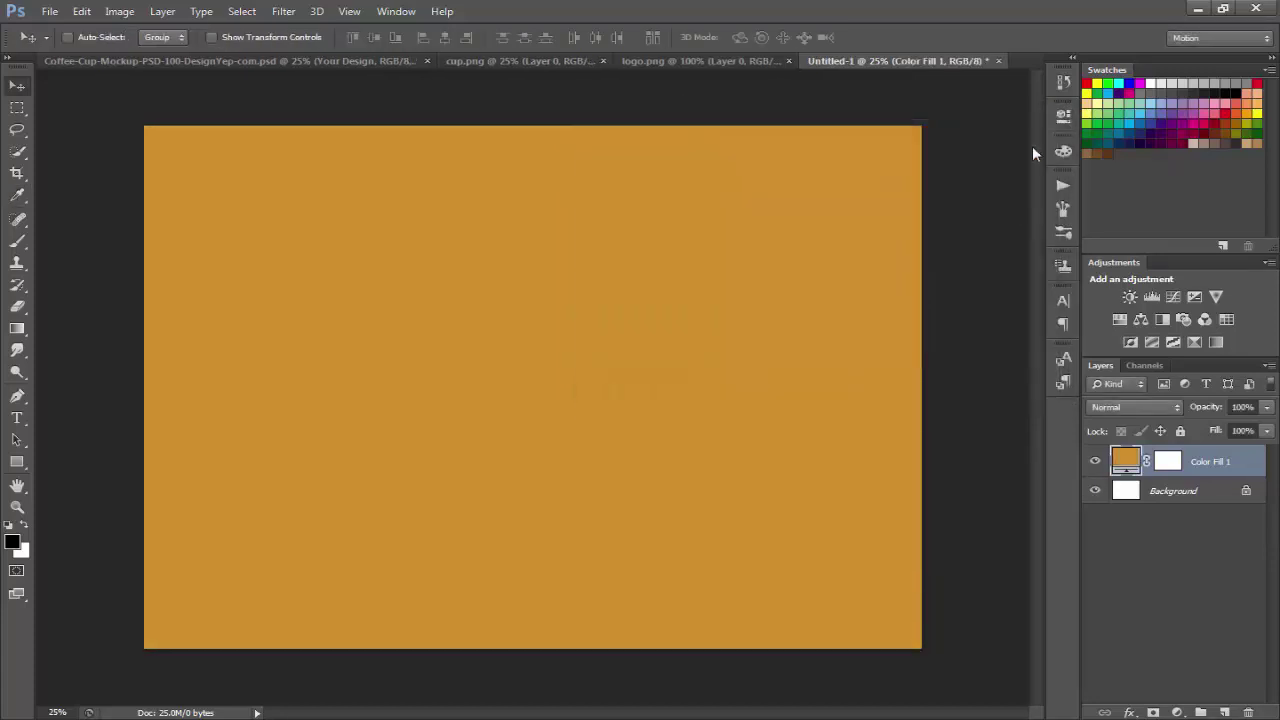
# Add Color Fill 2 in dark brown #462914 above the orange fill
pyautogui.click(1177, 712)
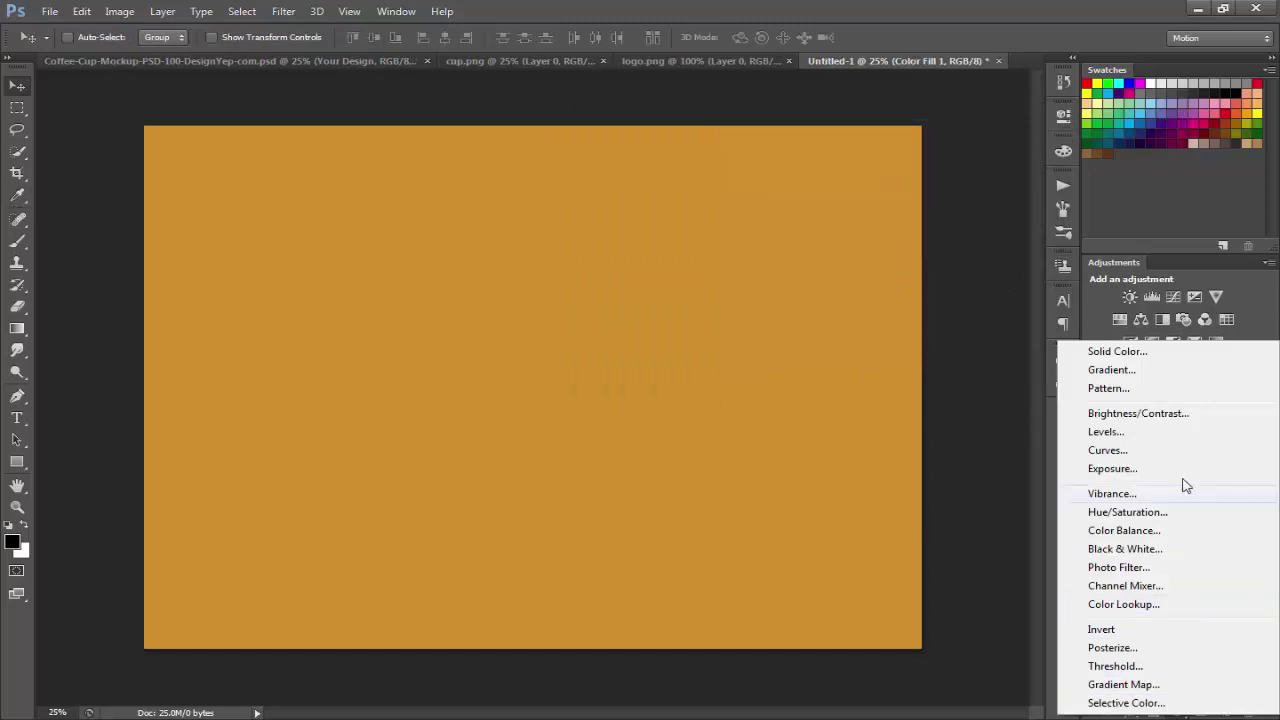
pyautogui.click(1152, 354)
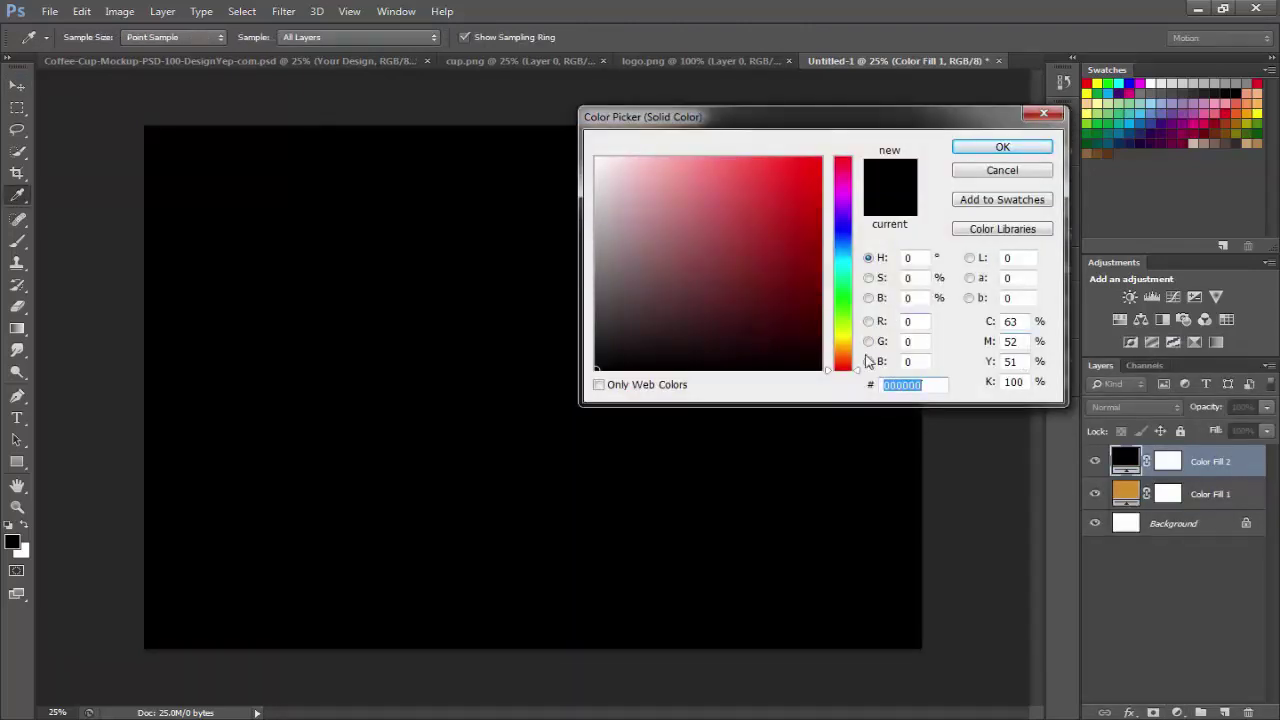
pyautogui.press('BackSpace')
pyautogui.write('46')
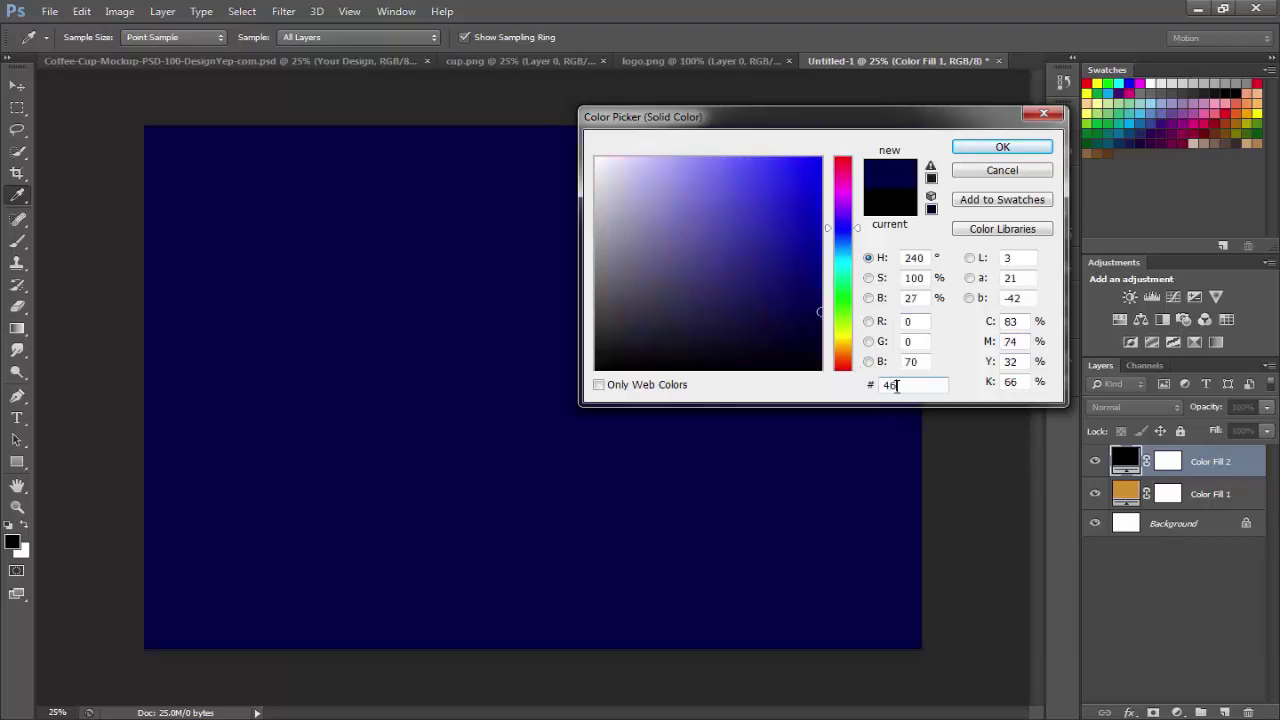
pyautogui.write('2')
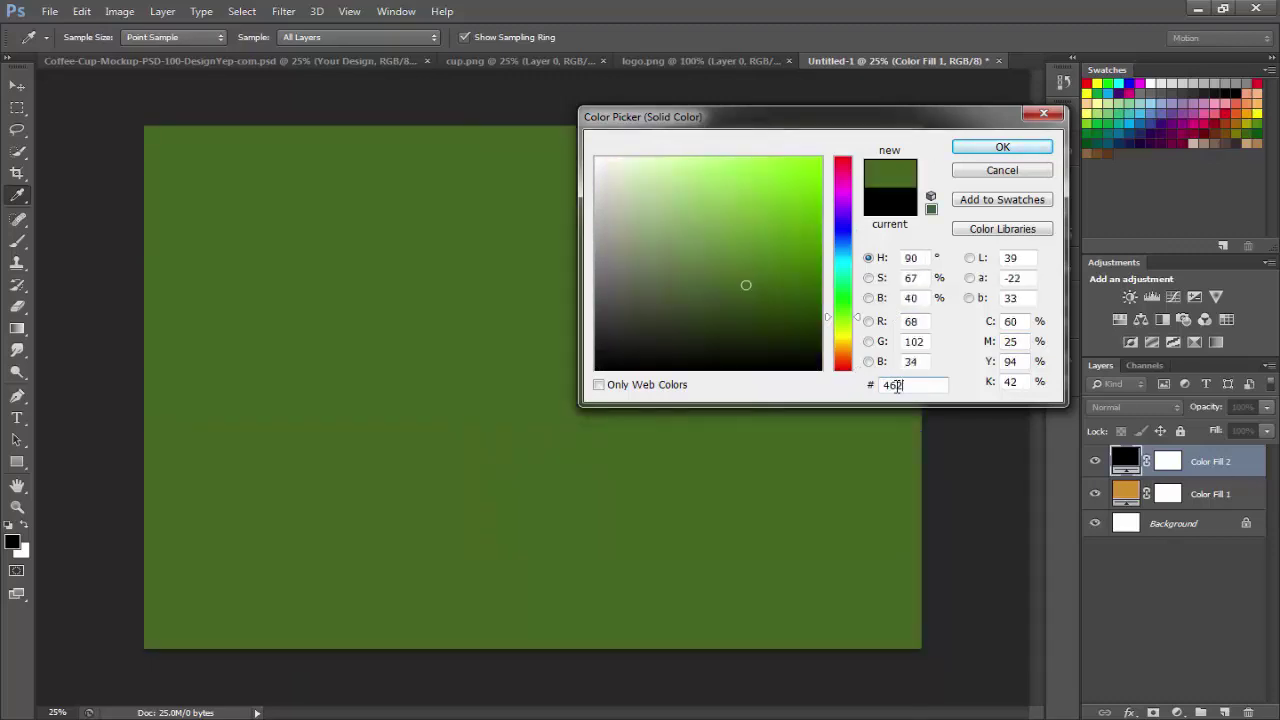
pyautogui.write('914')
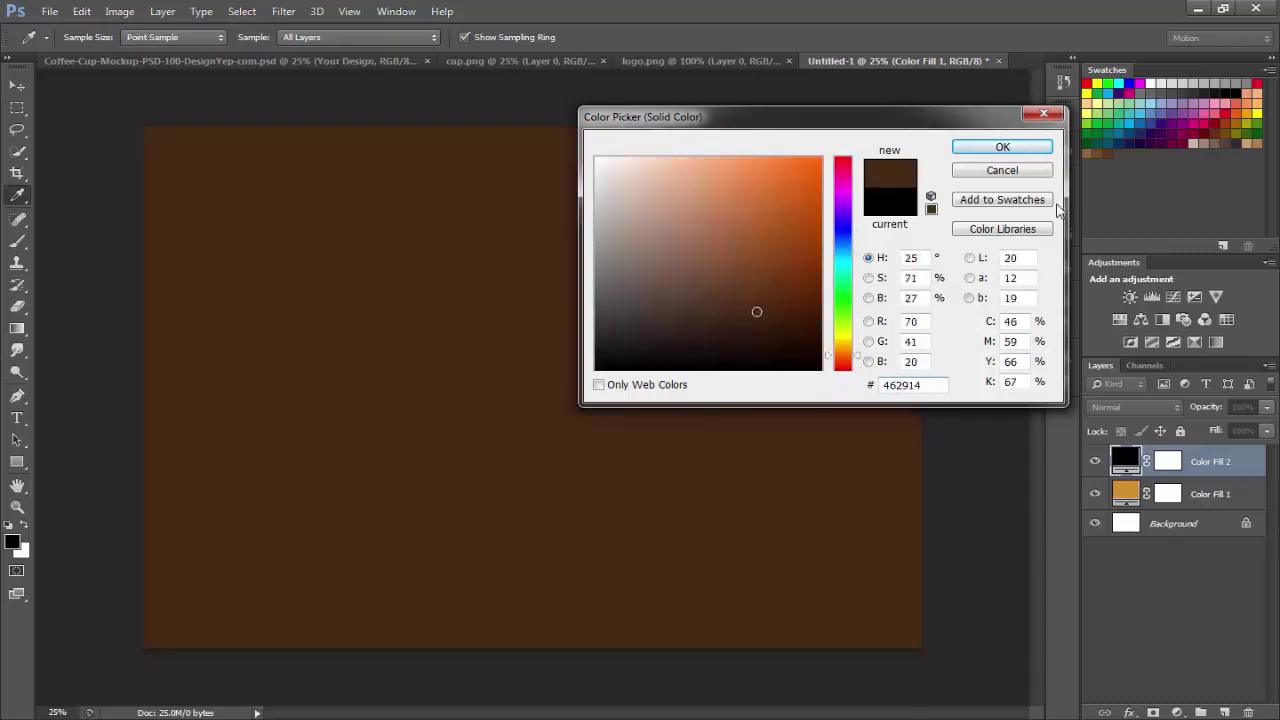
pyautogui.click(1038, 145)
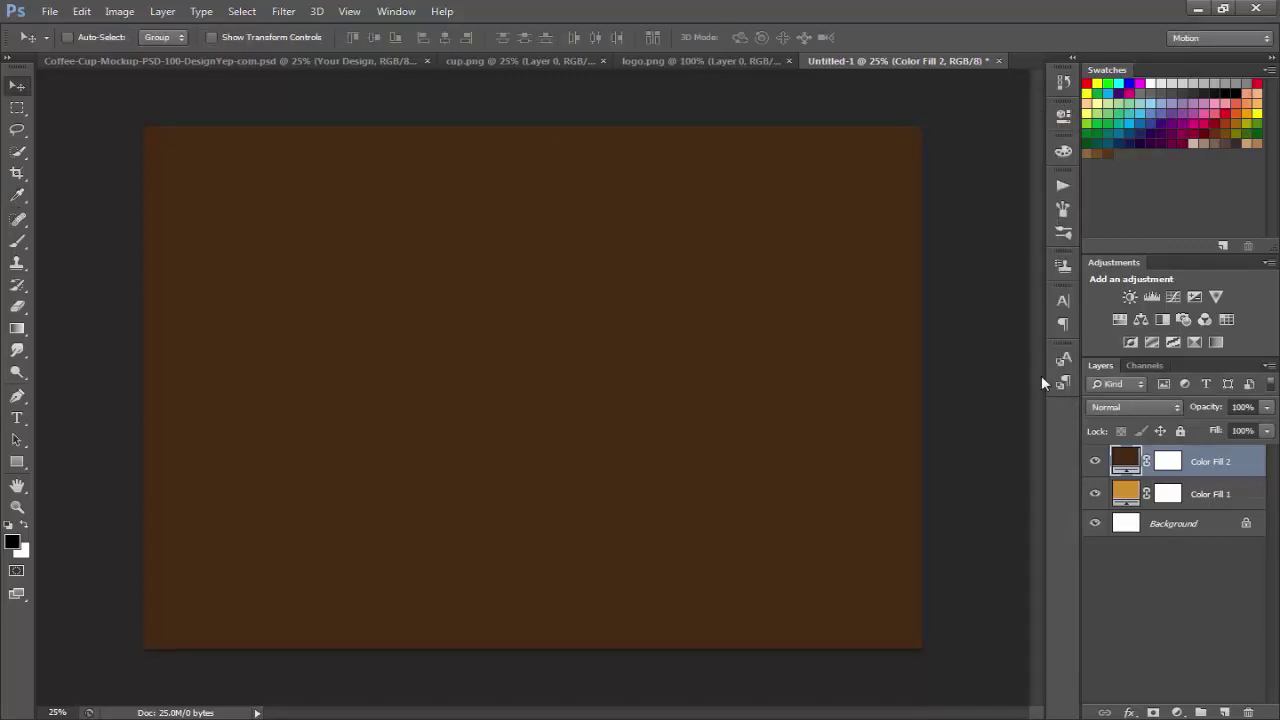
# Target Color Fill 2's mask and draw a Pen path enclosing the area above the diagonal
pyautogui.hotkey('ctrl', '-')
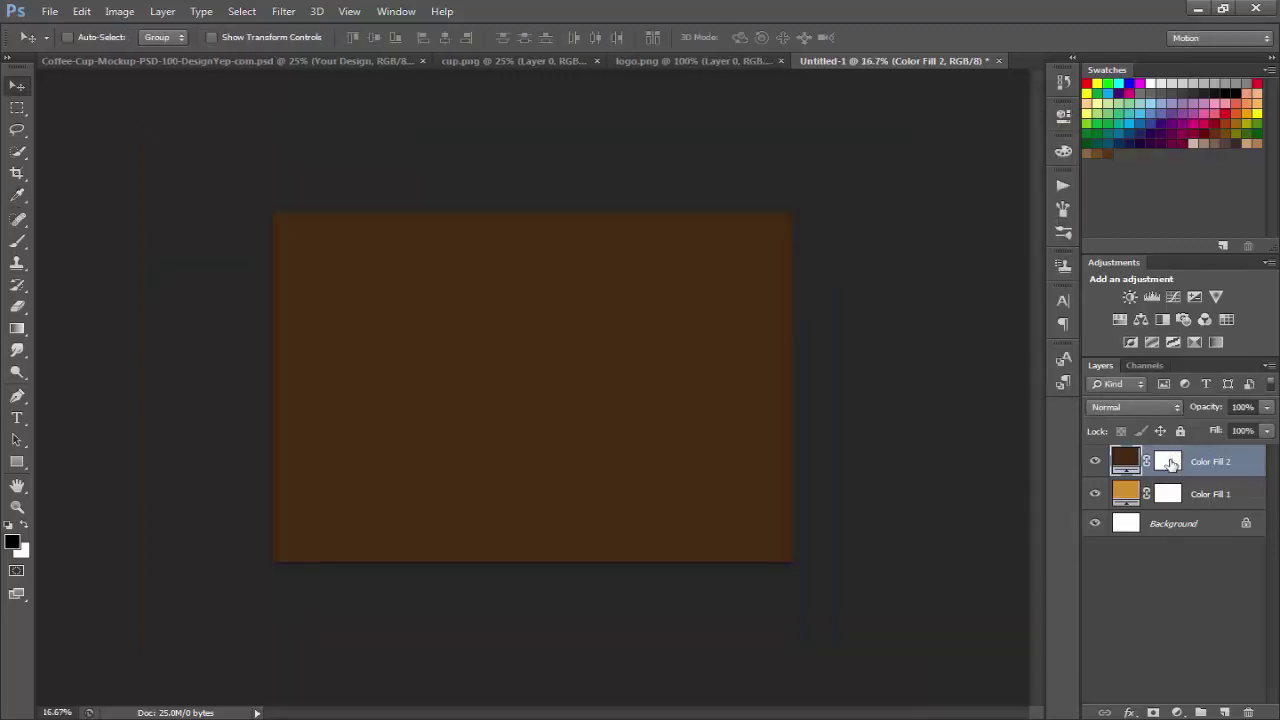
pyautogui.click(1170, 462)
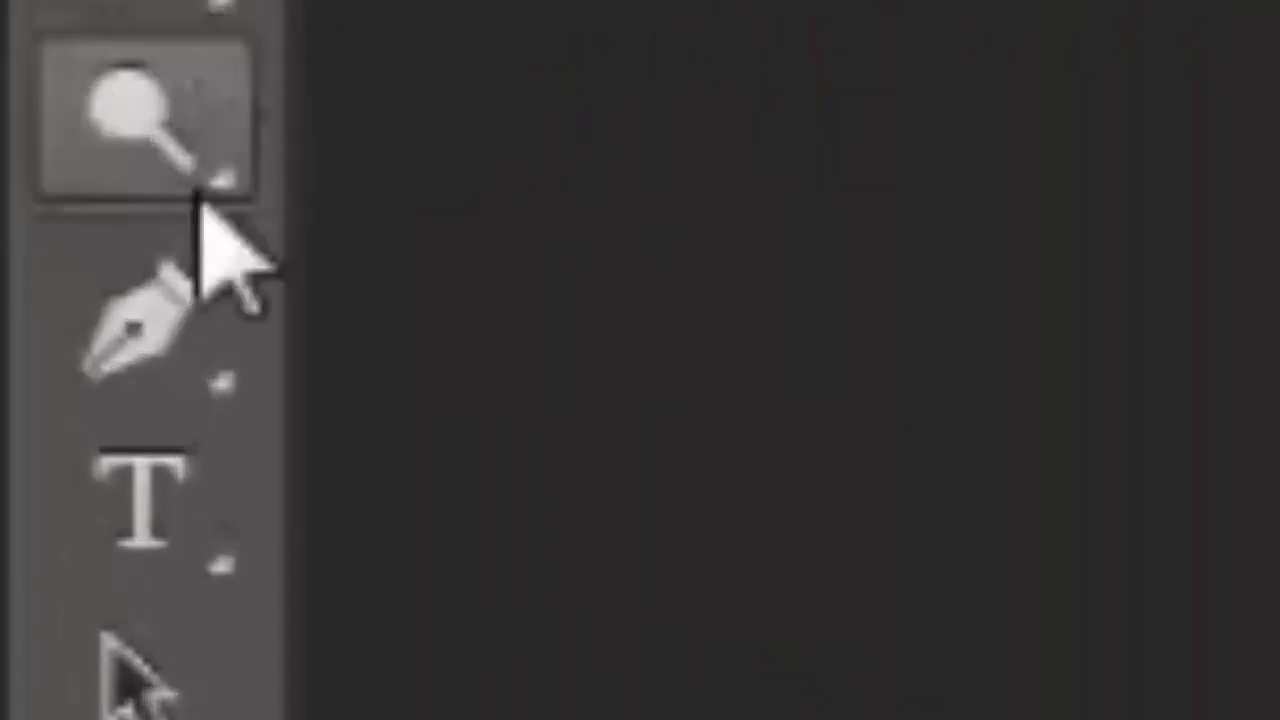
pyautogui.click(150, 310)
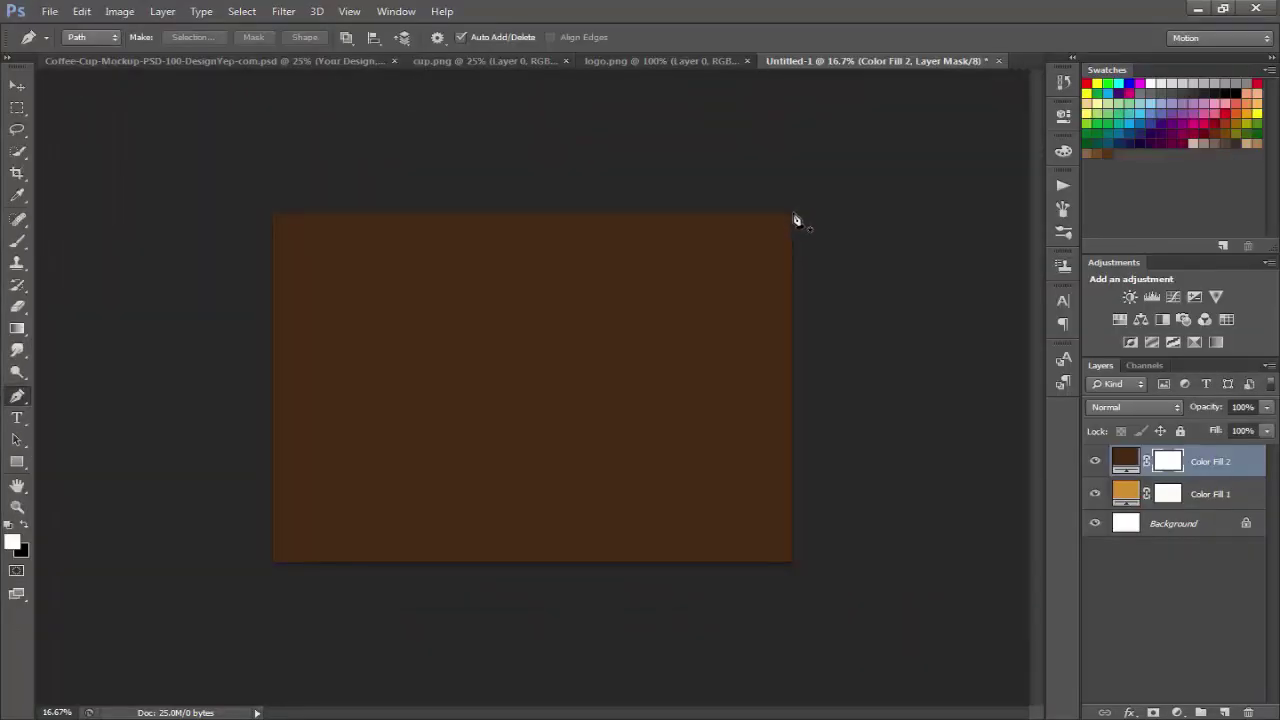
pyautogui.click(793, 213)
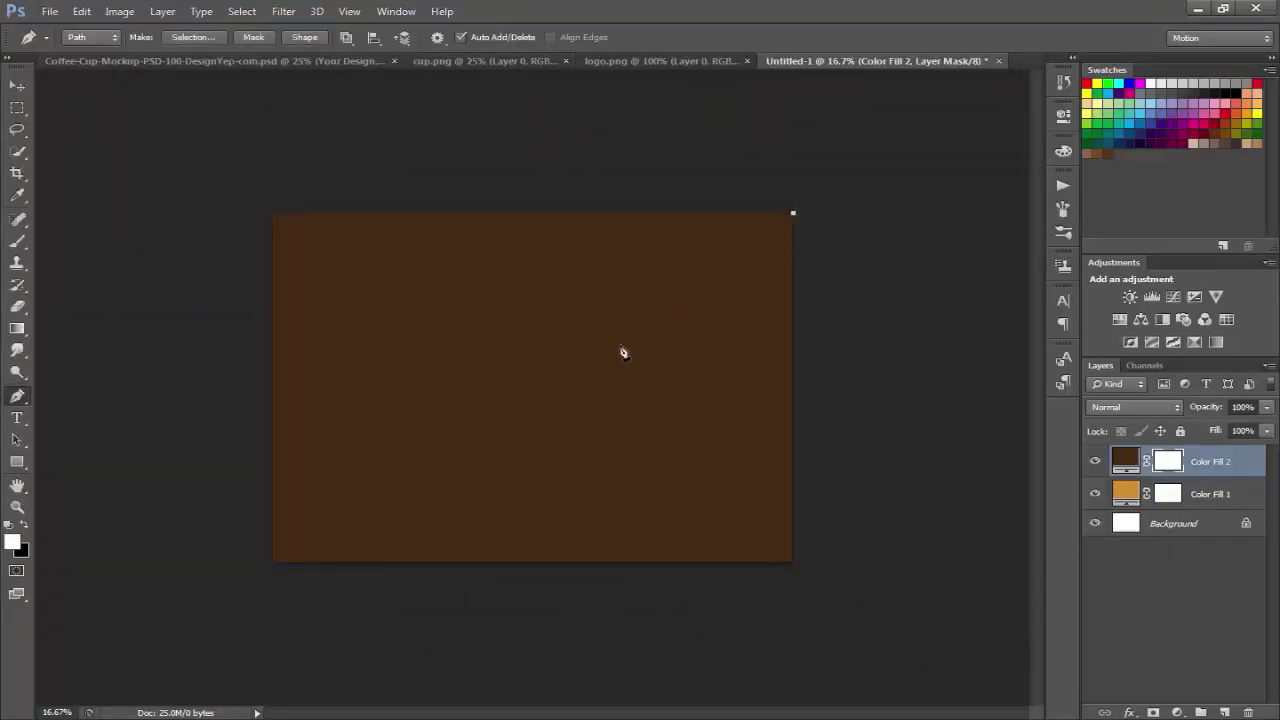
pyautogui.click(273, 563)
pyautogui.click(239, 132)
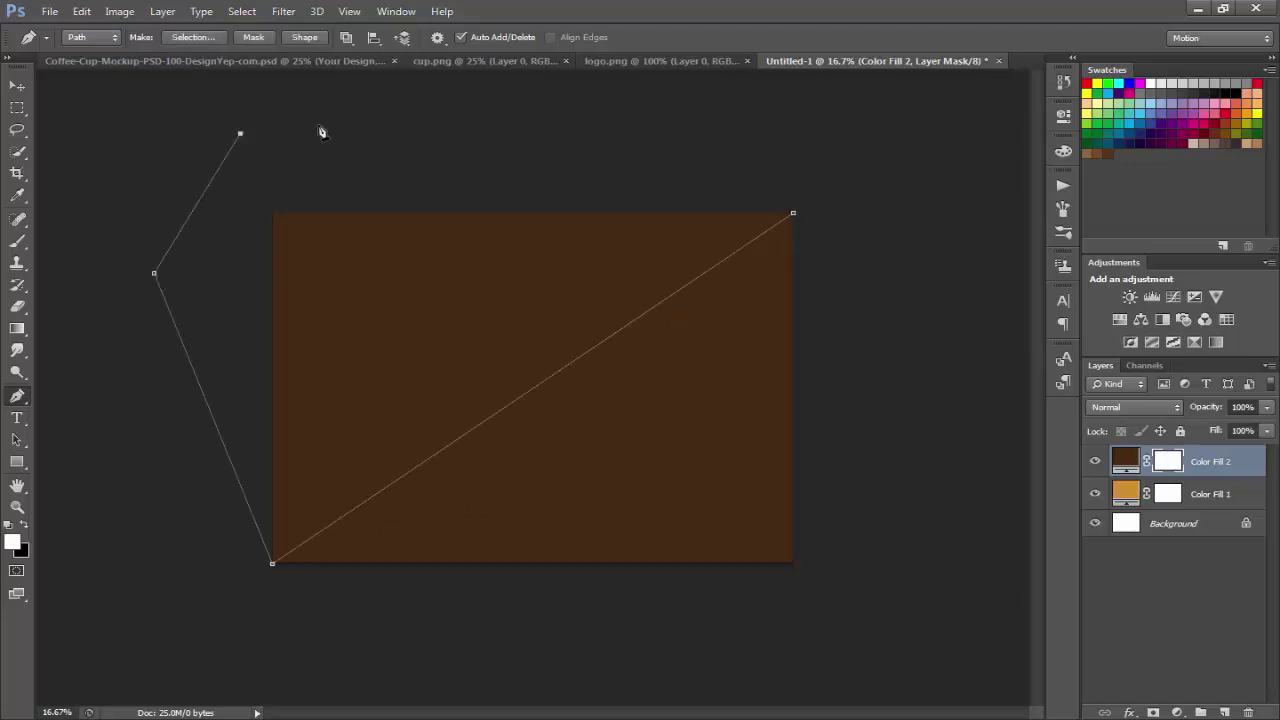
pyautogui.click(793, 213)
# Convert the diagonal path into a selection with no feathering
pyautogui.rightClick(599, 271)
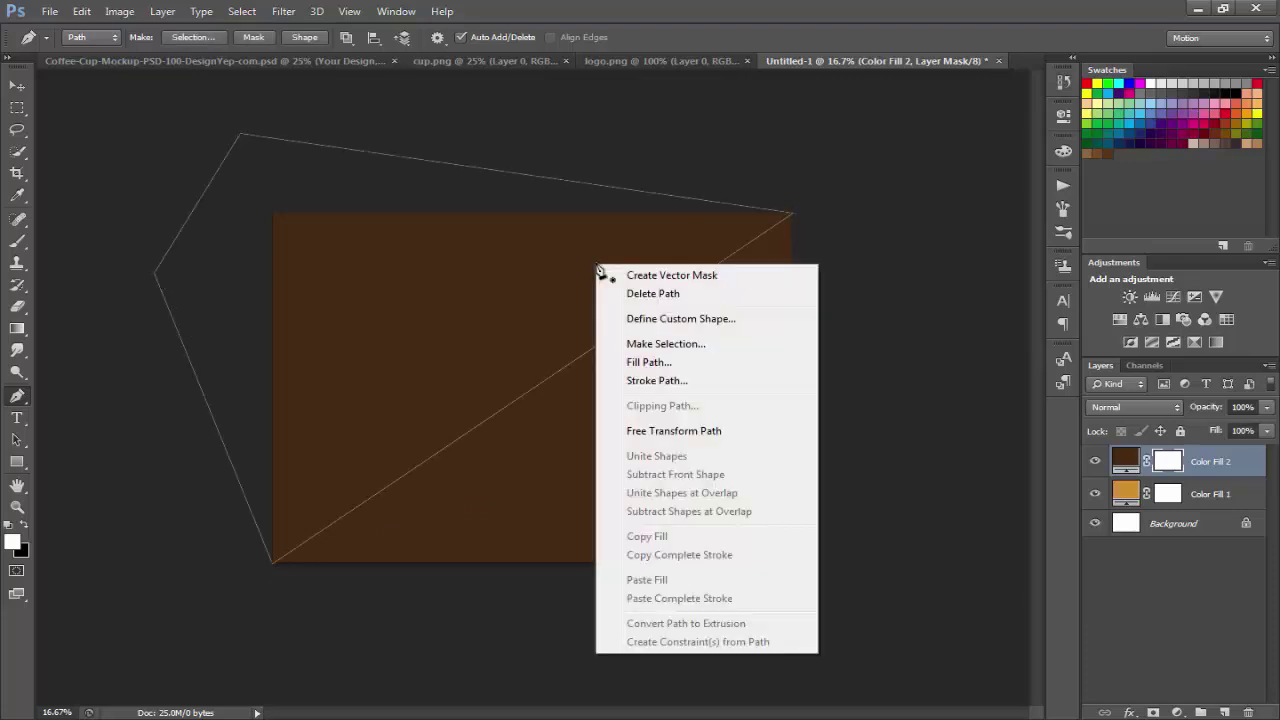
pyautogui.click(680, 345)
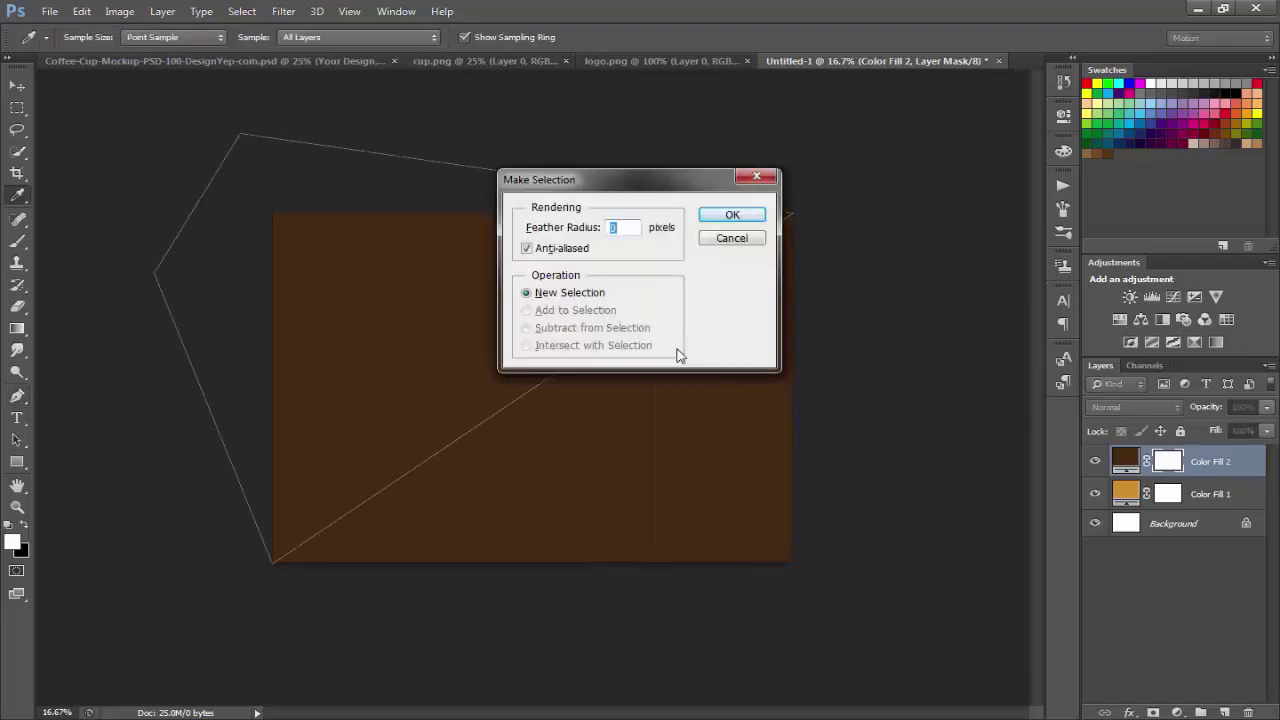
pyautogui.click(758, 217)
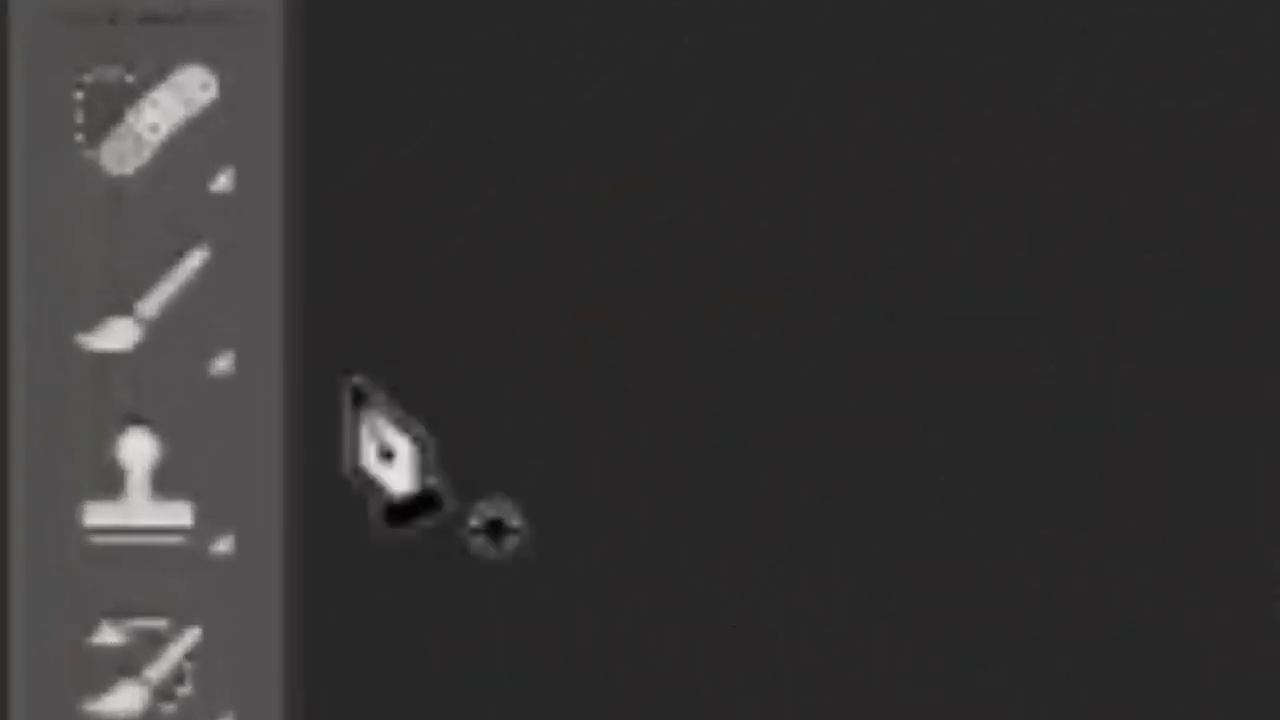
pyautogui.click(158, 365)
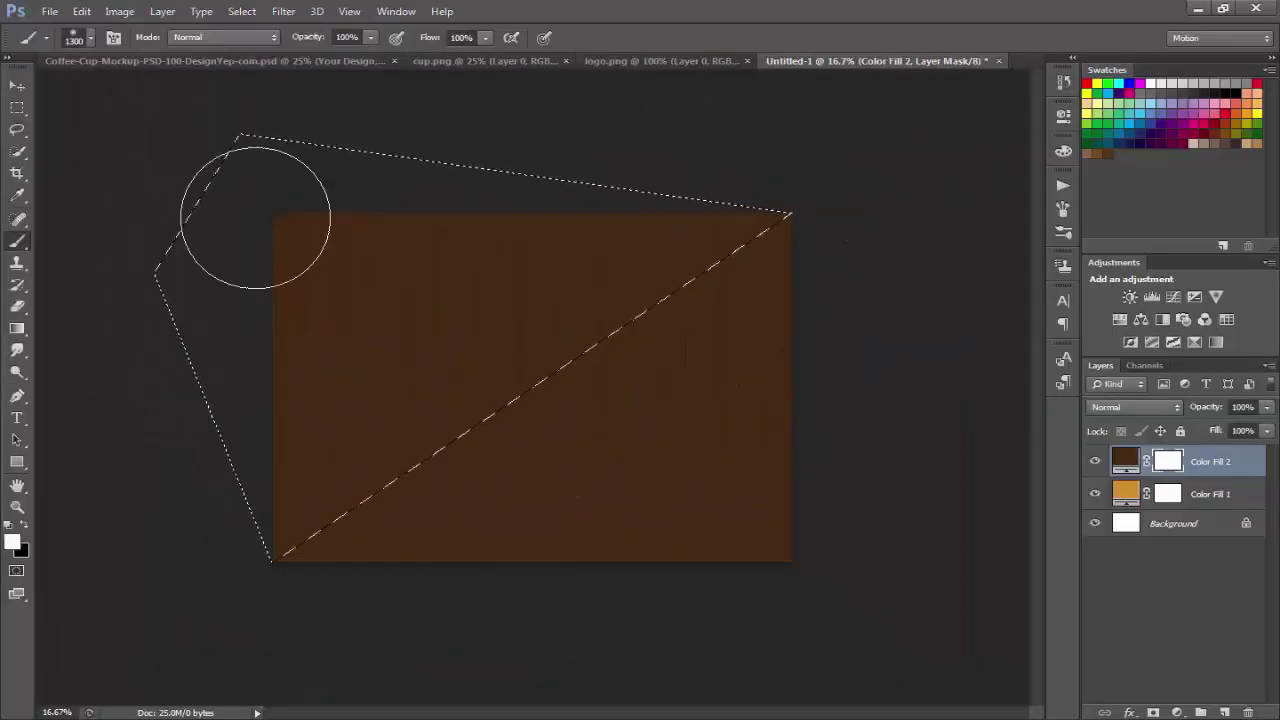
# Paint black with a hard round brush in the mask to reveal orange above the diagonal
pyautogui.click(90, 37)
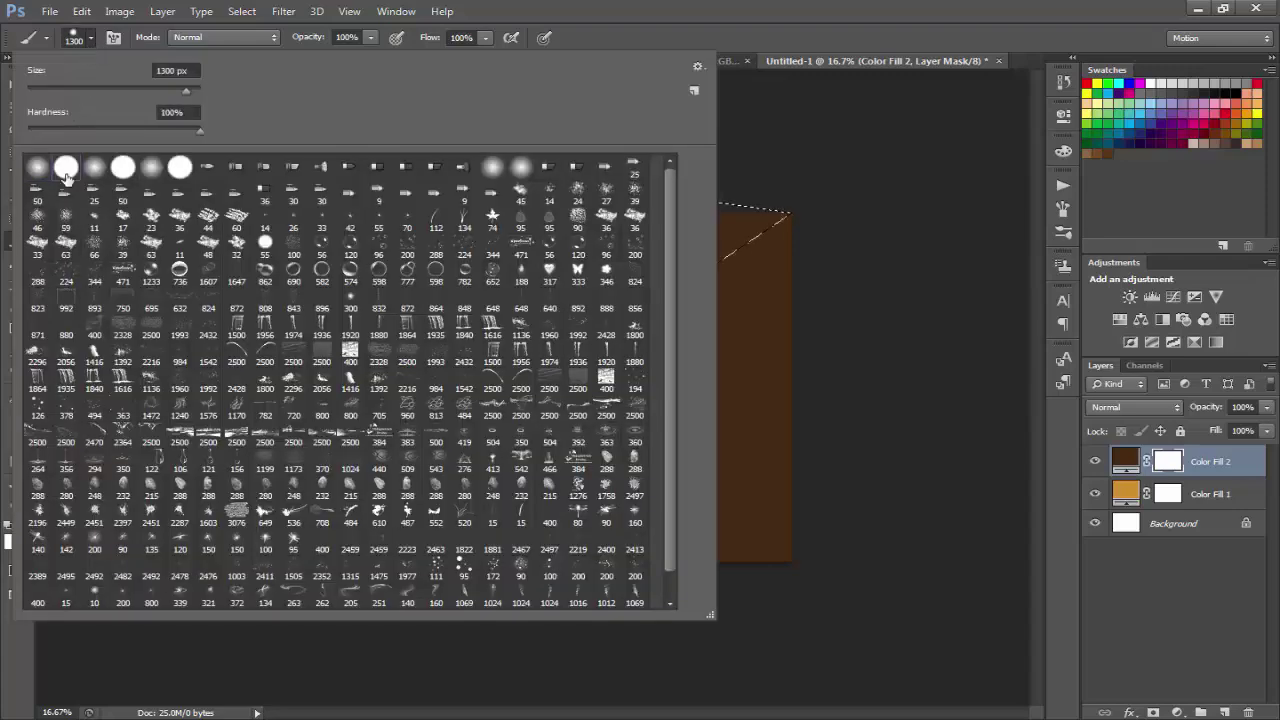
pyautogui.click(672, 6)
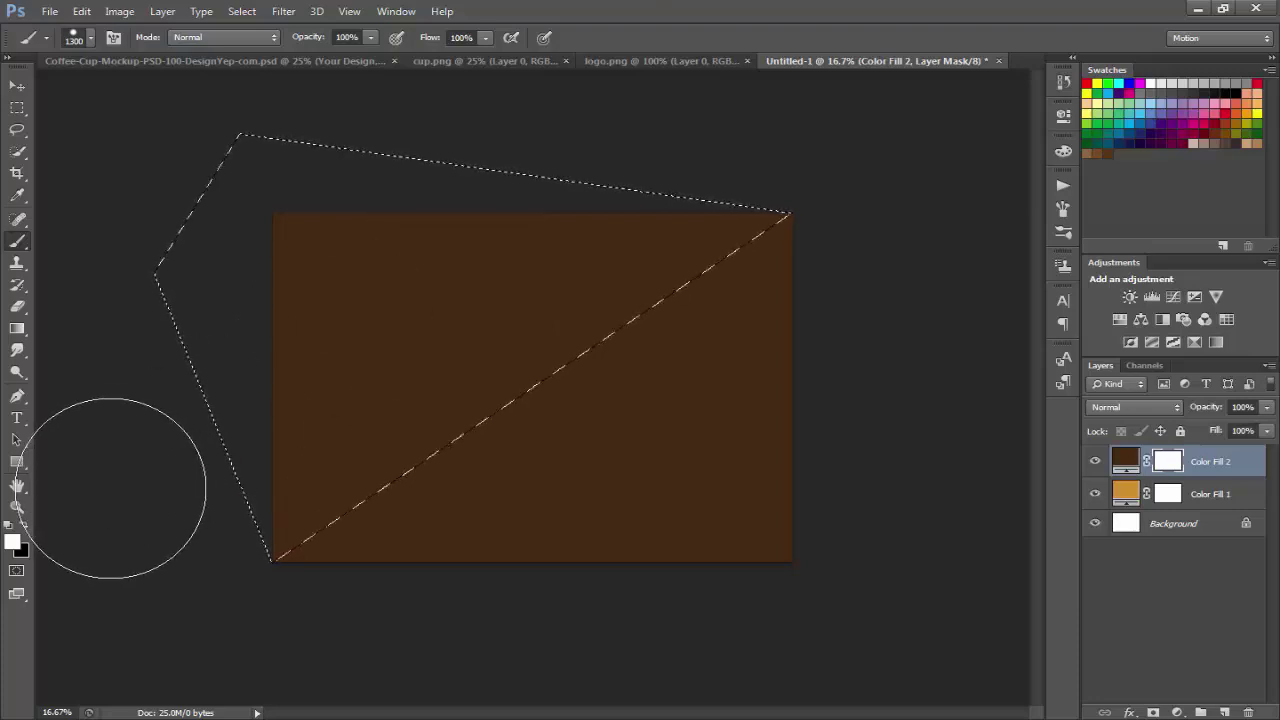
pyautogui.click(23, 525)
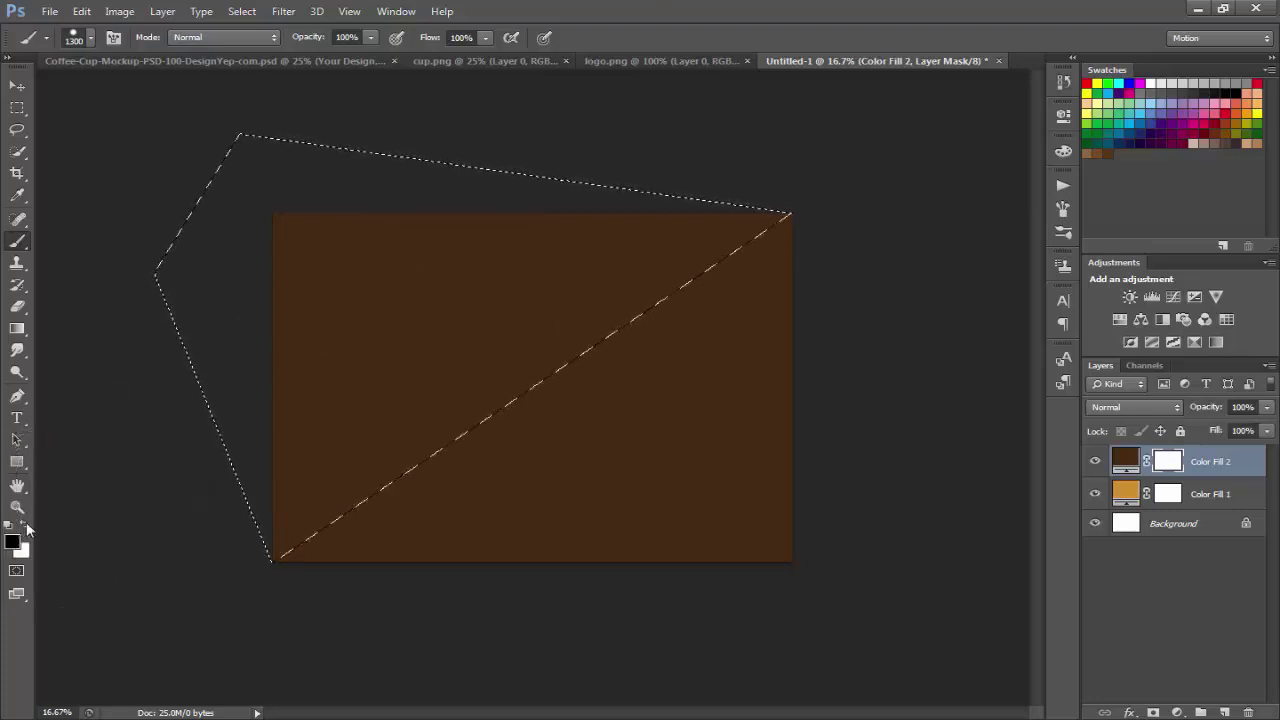
pyautogui.click(359, 410)
pyautogui.keyDown('shift'); pyautogui.click(594, 269); pyautogui.keyUp('shift')
pyautogui.keyDown('shift'); pyautogui.click(743, 157); pyautogui.keyUp('shift')
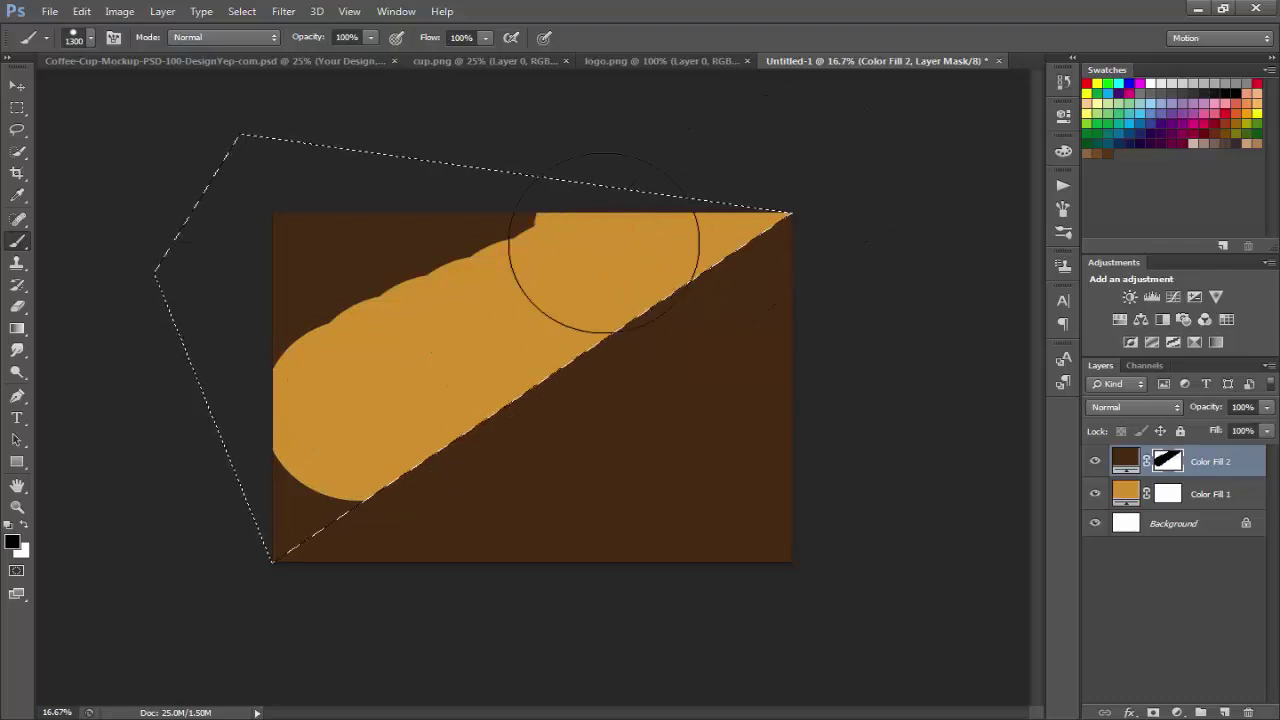
pyautogui.moveTo(604, 243)
pyautogui.mouseDown()
pyautogui.moveTo(214, 371)
pyautogui.moveTo(314, 514)
pyautogui.mouseUp()
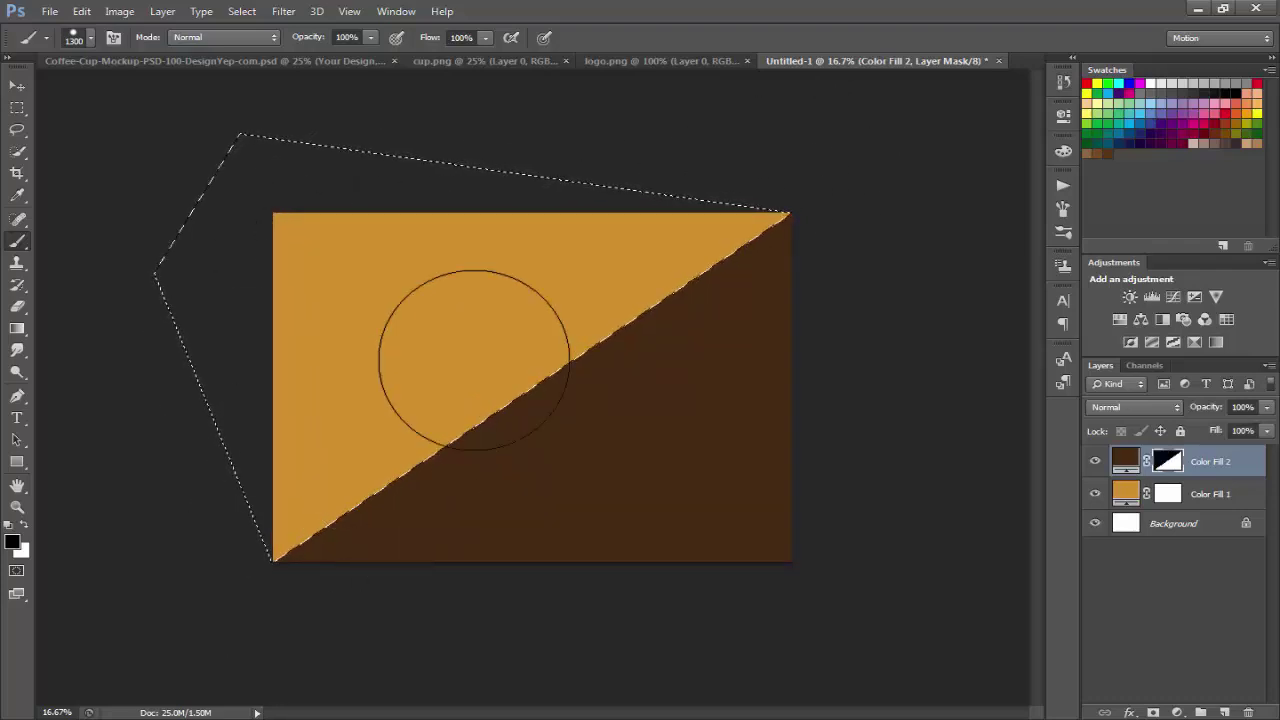
# Deselect the diagonal selection and zoom the view to 25%
pyautogui.press('v')
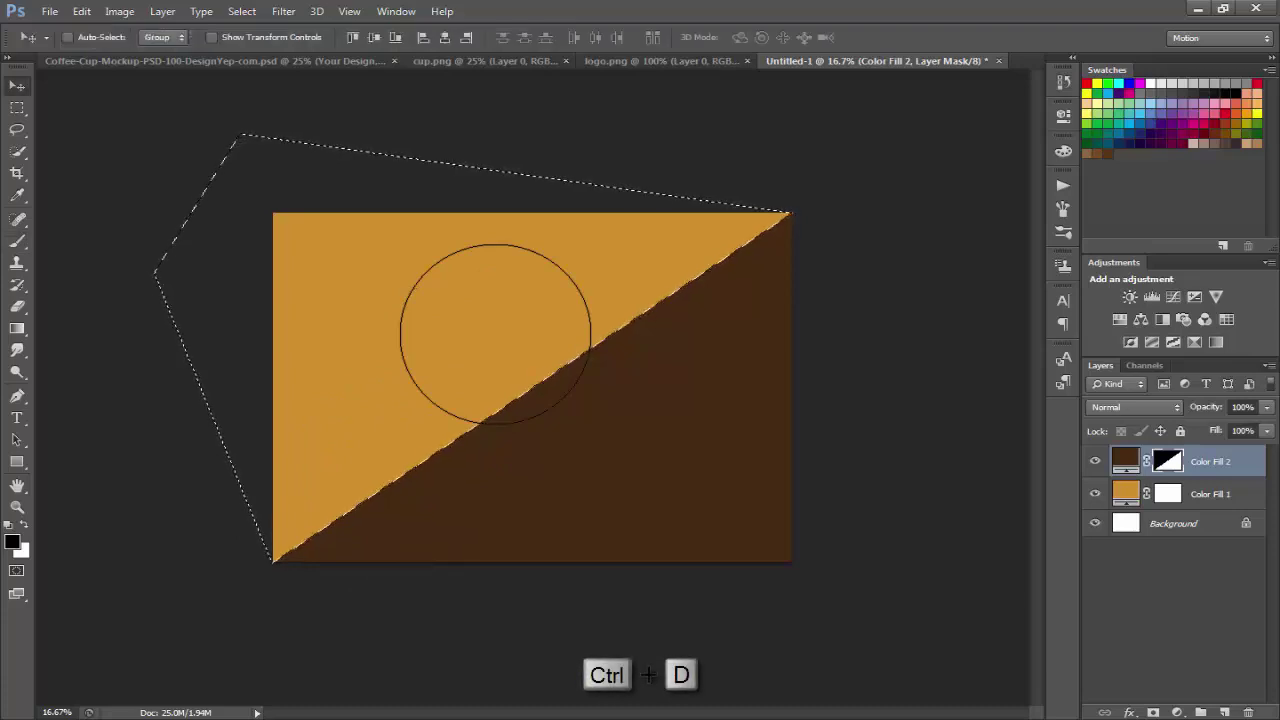
pyautogui.hotkey('ctrl', 'd')
pyautogui.hotkey('ctrl', '+')
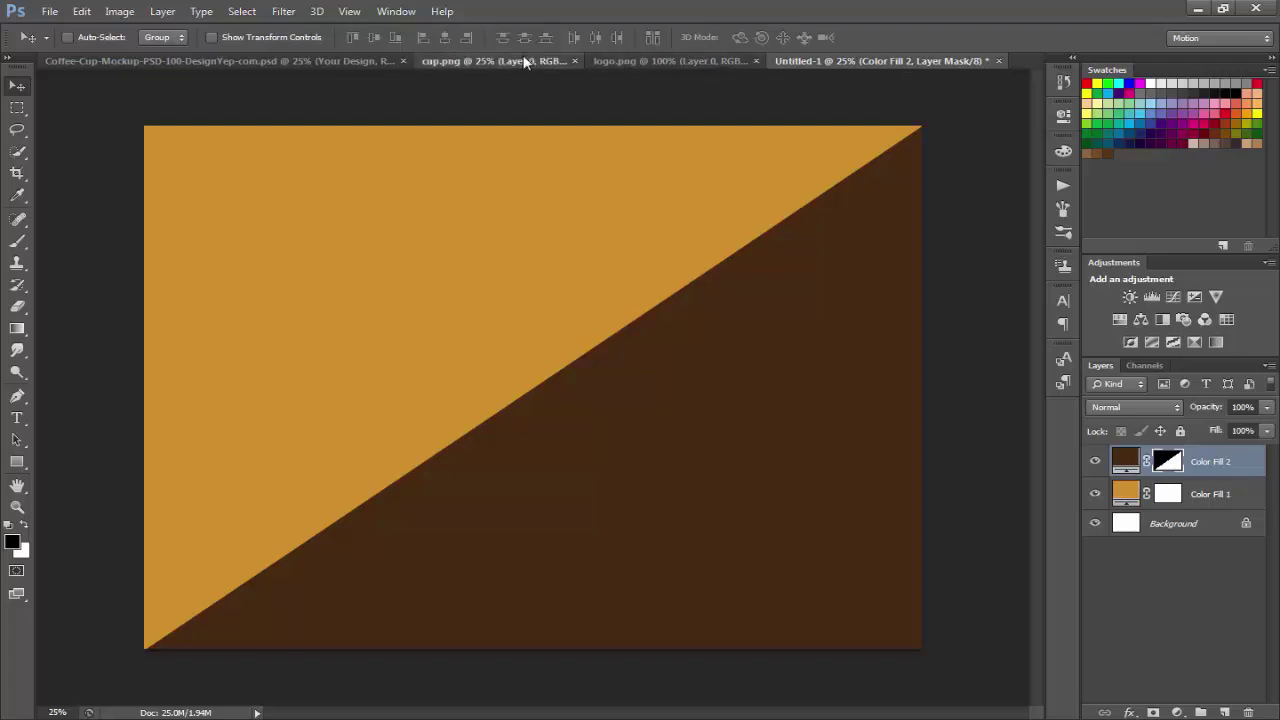
# Bring the cup from cup.png into Untitled-1 and centre it over the diagonal
pyautogui.click(495, 61)
pyautogui.moveTo(694, 133); pyautogui.dragTo(830, 88)
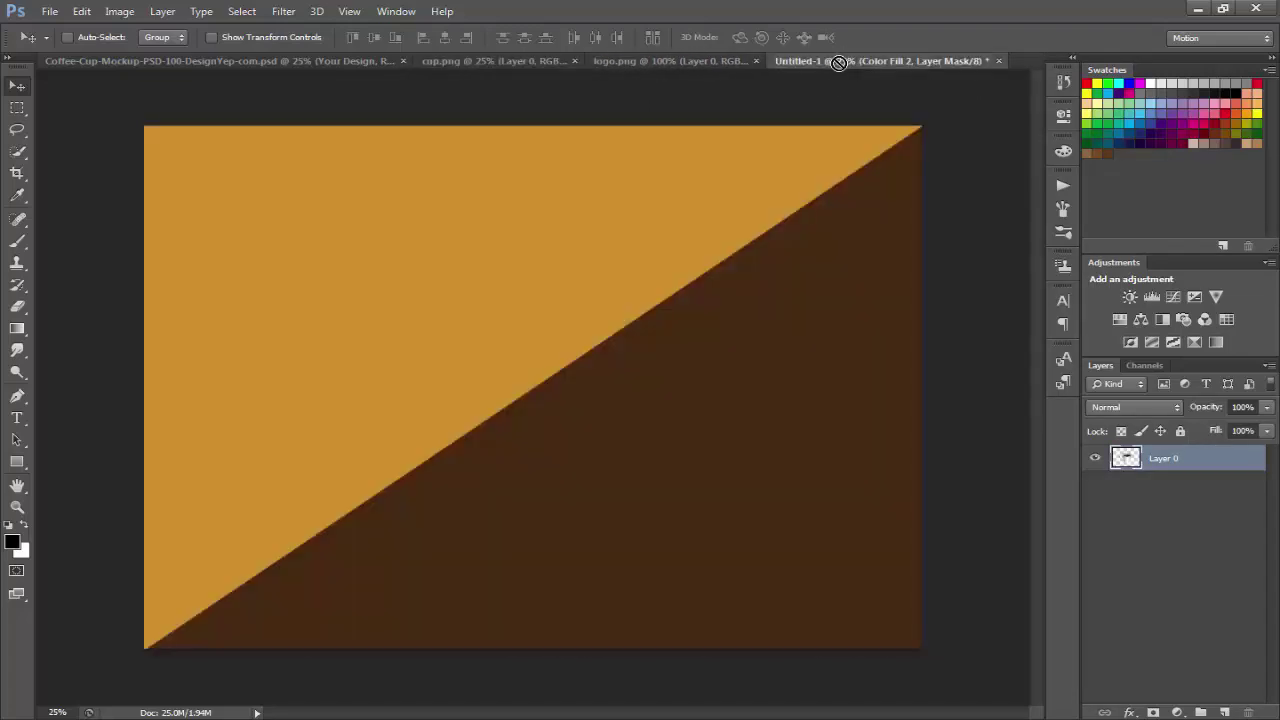
pyautogui.moveTo(830, 88); pyautogui.dragTo(526, 291)
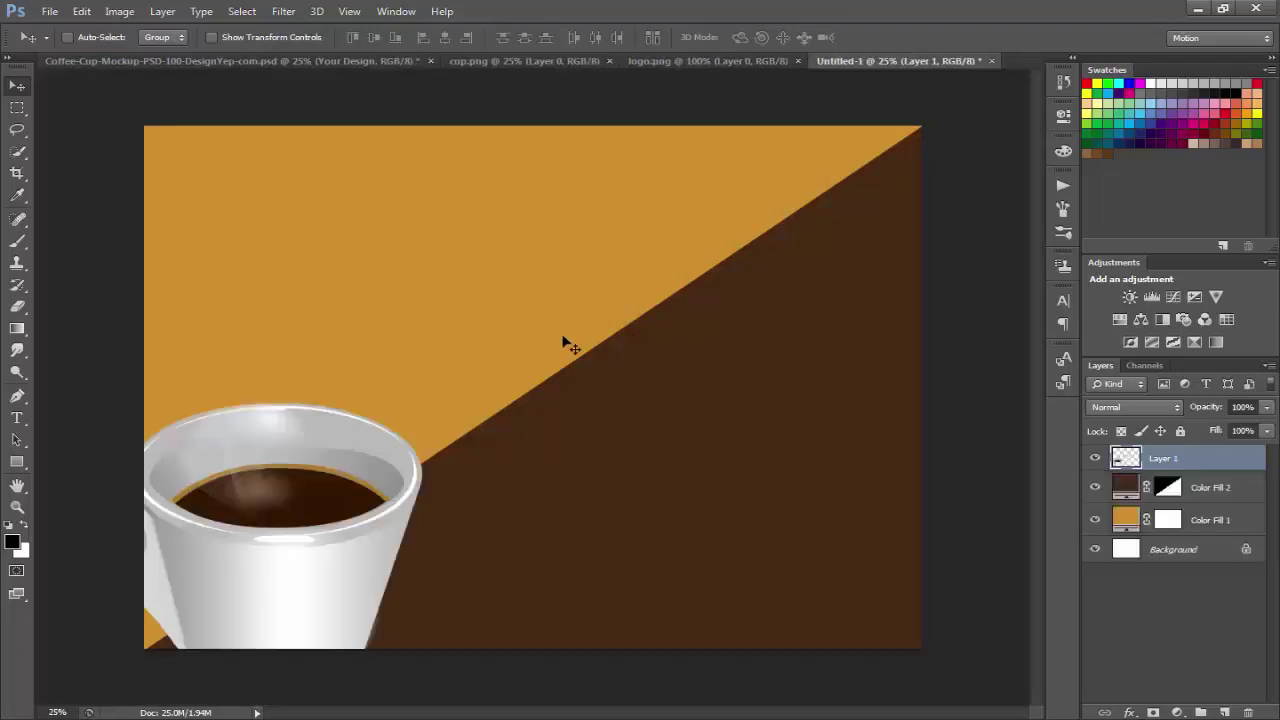
pyautogui.moveTo(388, 510)
pyautogui.mouseDown()
pyautogui.moveTo(580, 385)
pyautogui.moveTo(671, 304)
pyautogui.mouseUp()
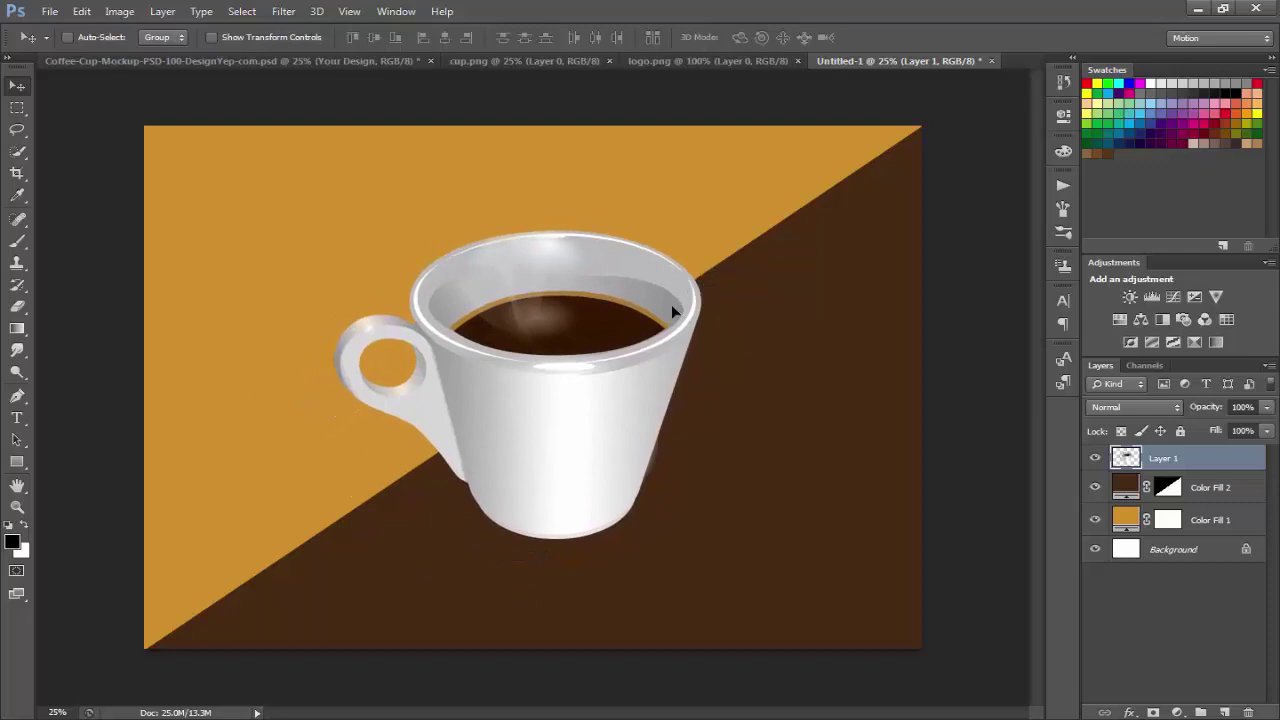
pyautogui.moveTo(671, 304); pyautogui.dragTo(683, 294)
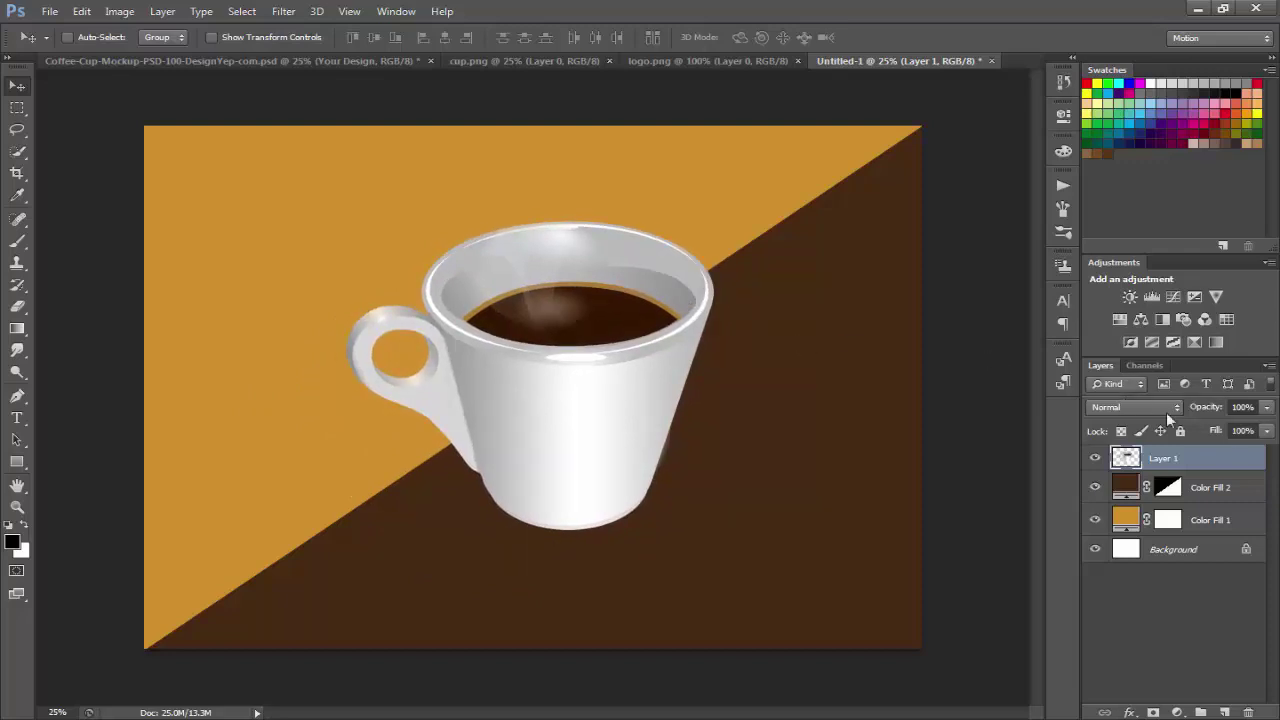
# Convert the cup layer to a smart object and group the two colour fill layers
pyautogui.rightClick(1251, 465)
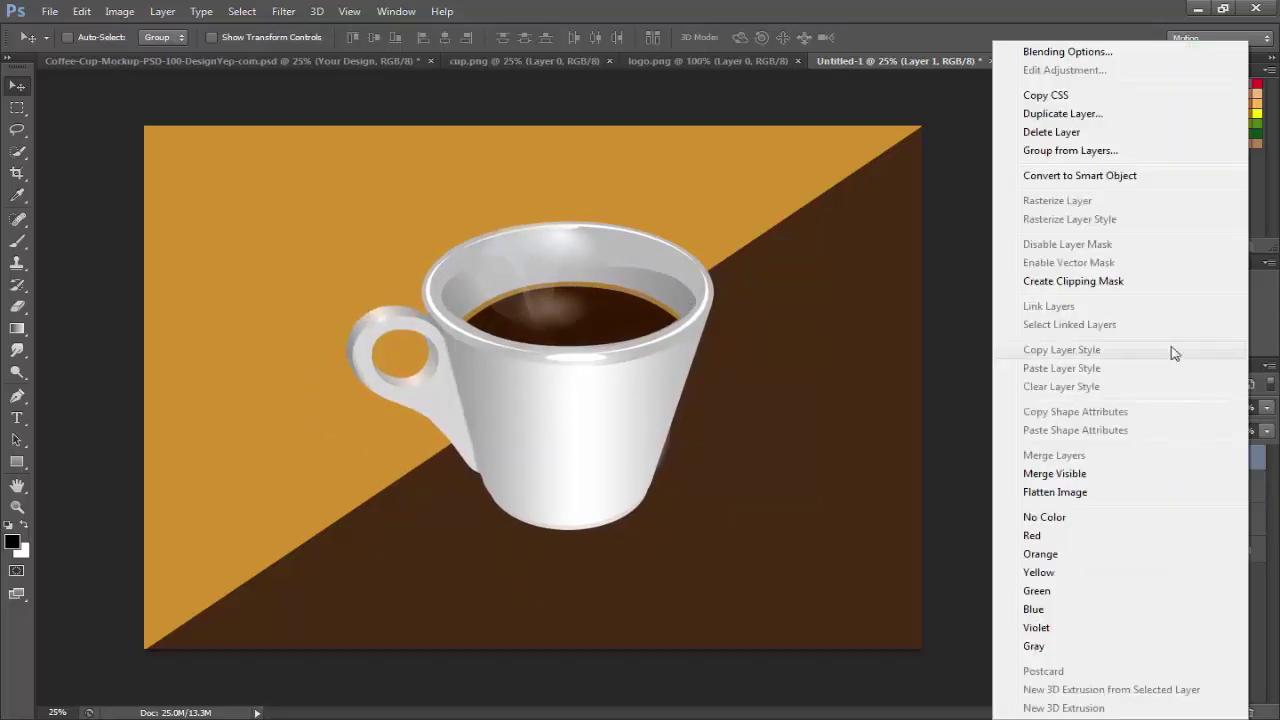
pyautogui.click(1132, 177)
pyautogui.click(1200, 487)
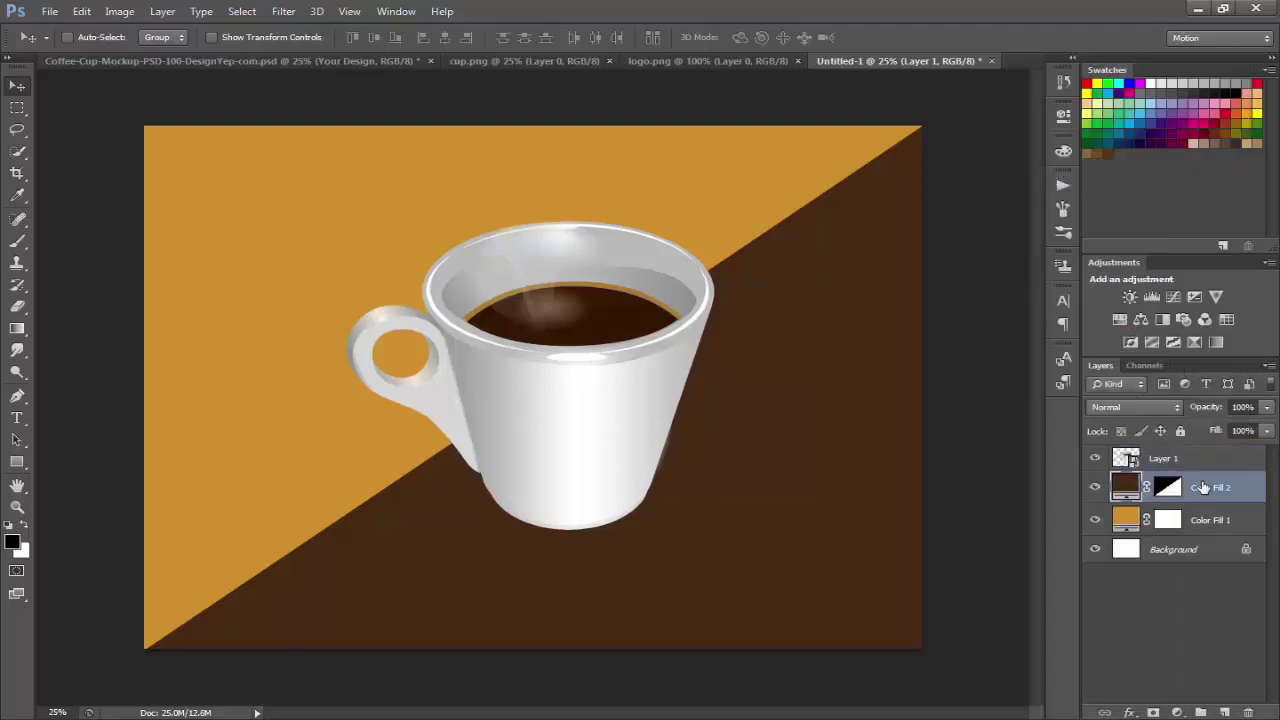
pyautogui.keyDown('shift'); pyautogui.click(1185, 561); pyautogui.keyUp('shift')
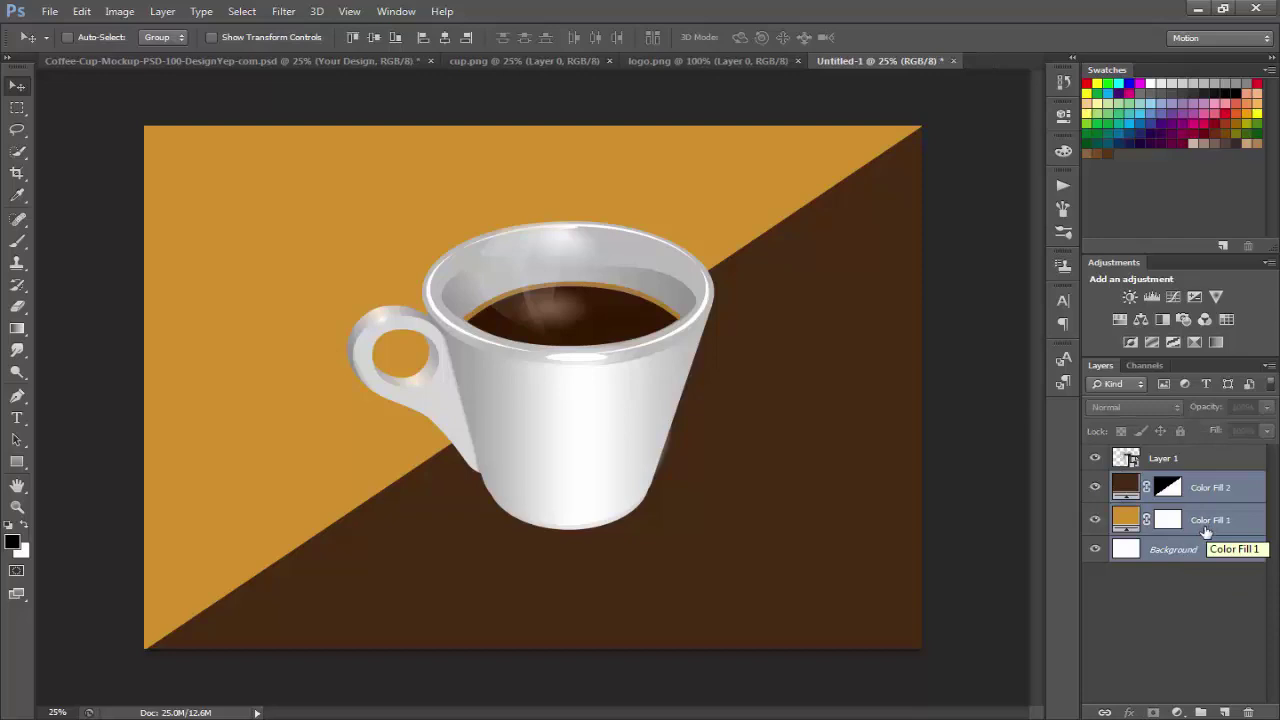
pyautogui.keyDown('shift'); pyautogui.click(1200, 522); pyautogui.keyUp('shift')
pyautogui.hotkey('ctrl', 'g')
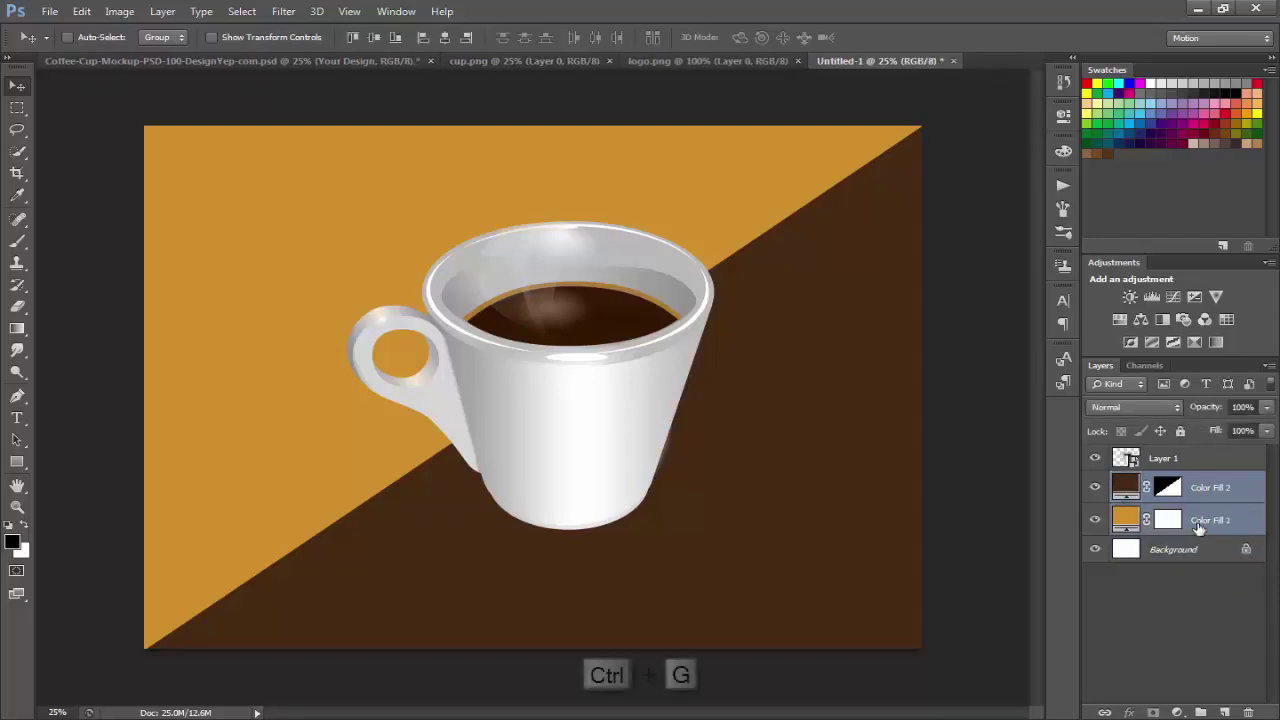
pyautogui.click(1188, 506)
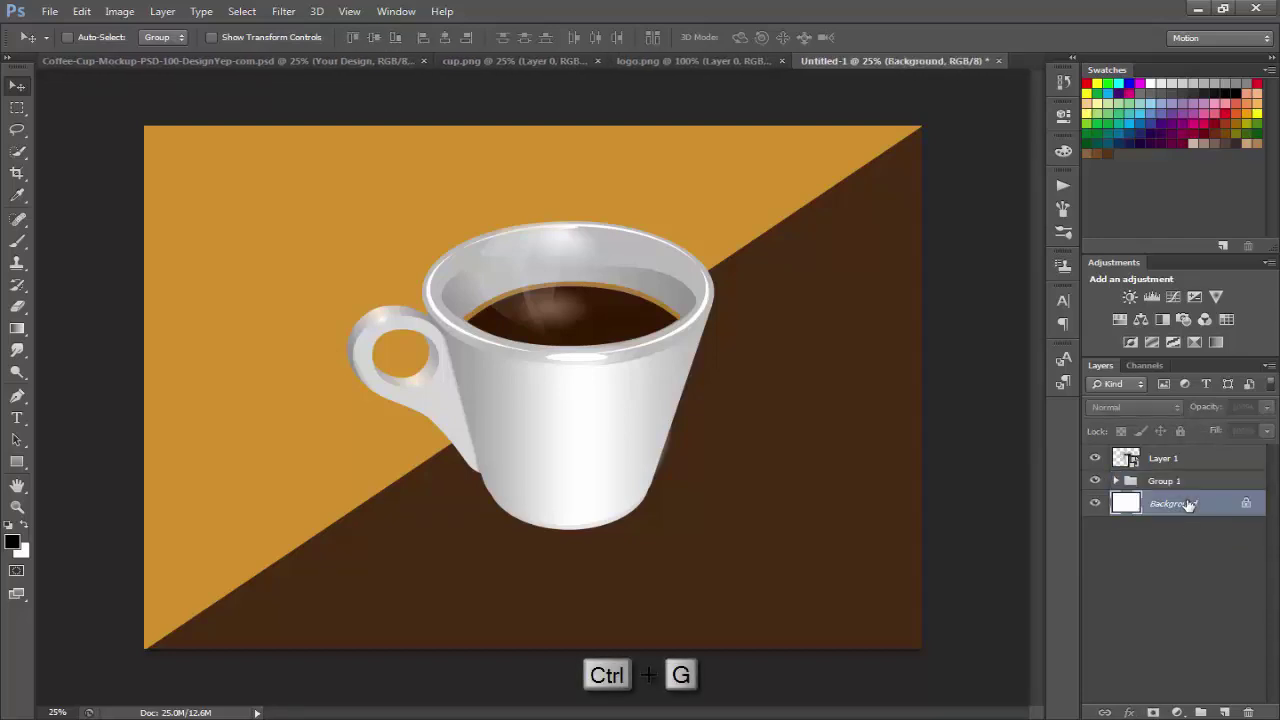
pyautogui.hotkey('ctrl', 'g')
# Rename the group 'bg' and the cup layer 'cup', adding an empty layer beneath the cup
pyautogui.doubleClick(1162, 482)
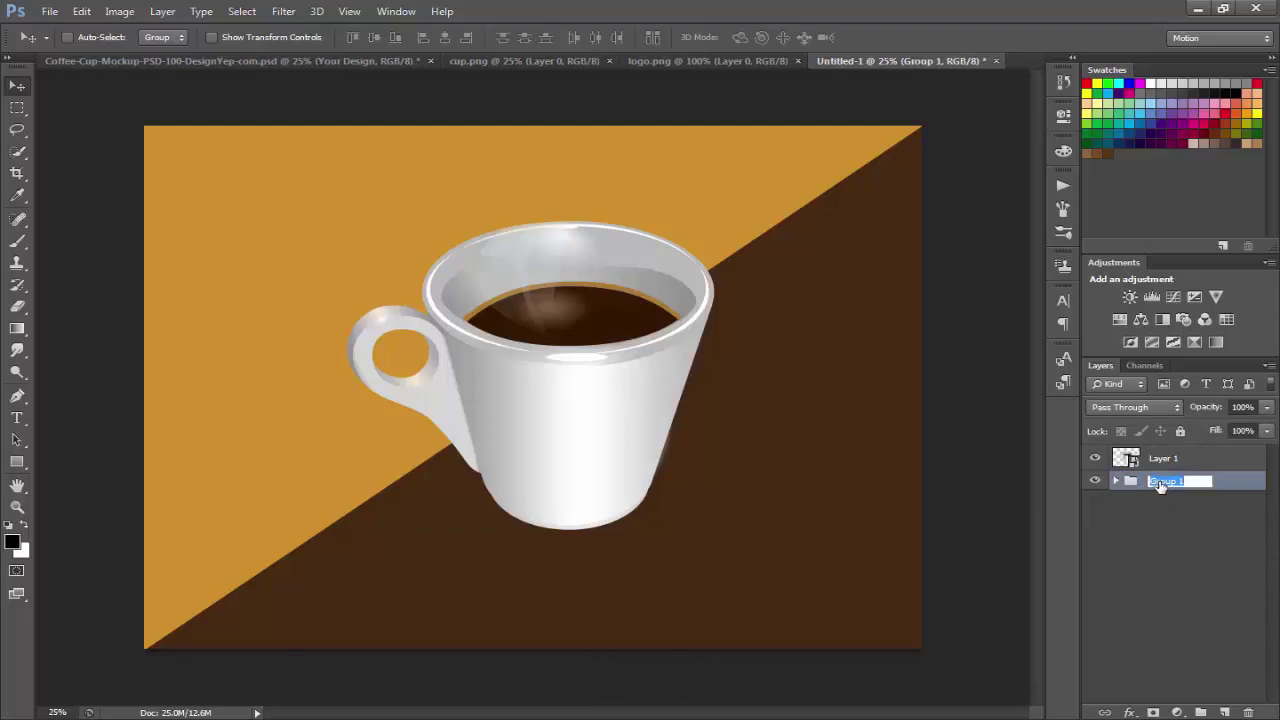
pyautogui.write('bg')
pyautogui.press('Return')
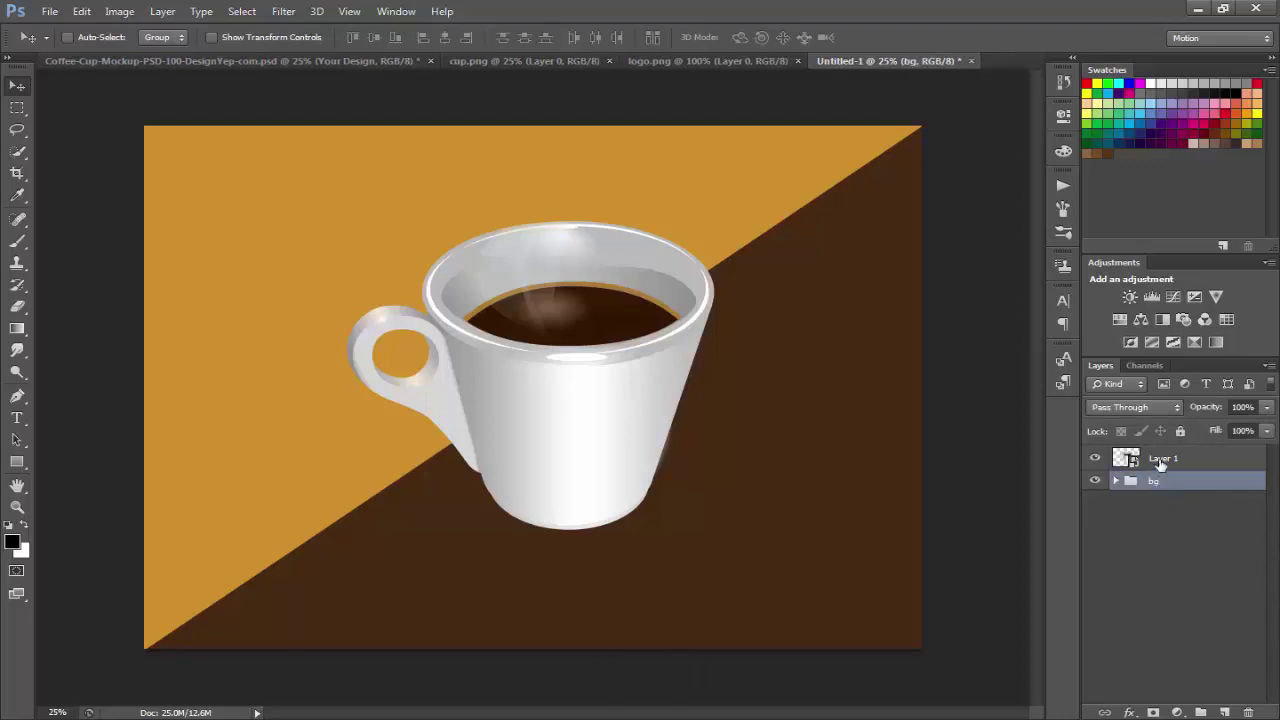
pyautogui.doubleClick(1162, 460)
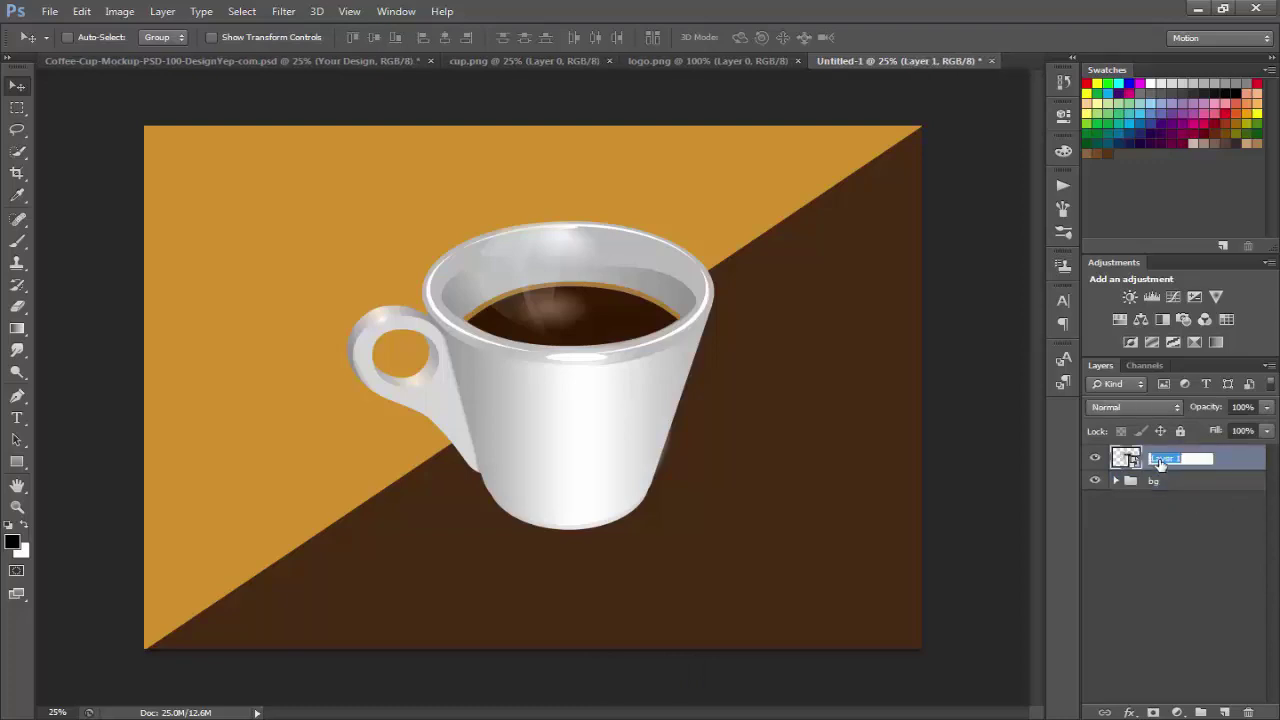
pyautogui.write('cup')
pyautogui.press('Return')
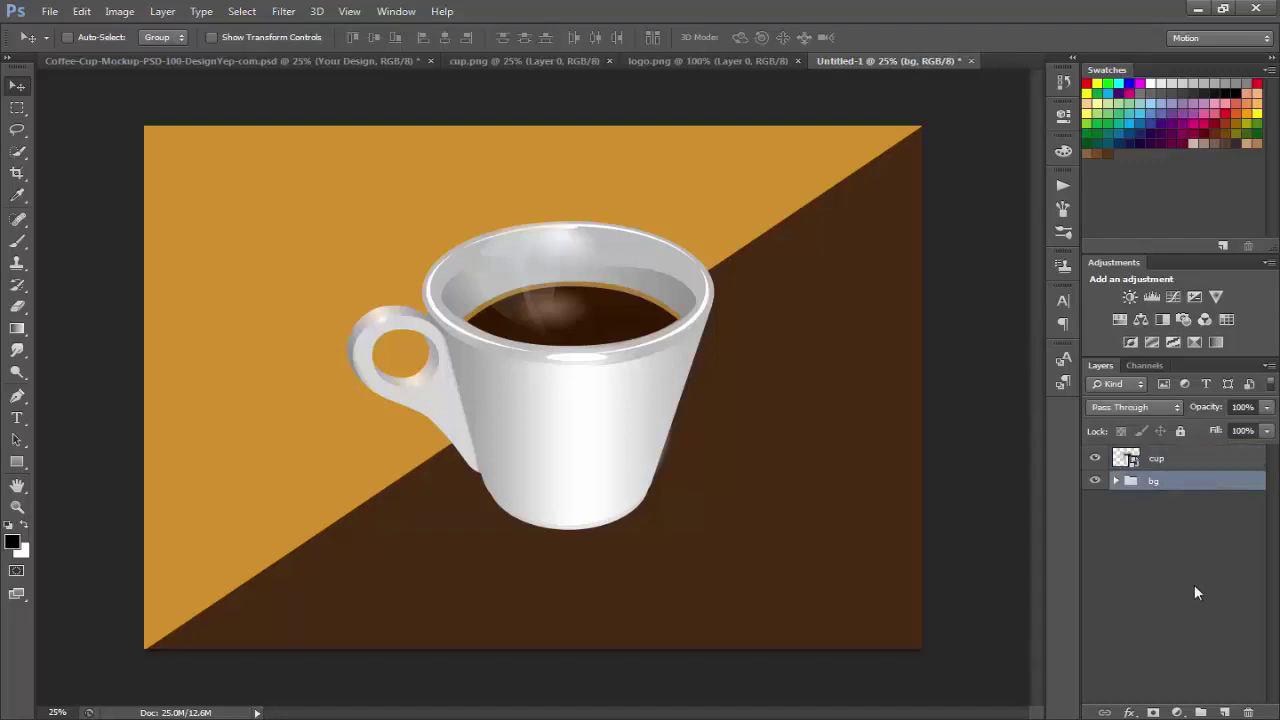
pyautogui.keyDown('ctrl'); pyautogui.click(1224, 712); pyautogui.keyUp('ctrl')
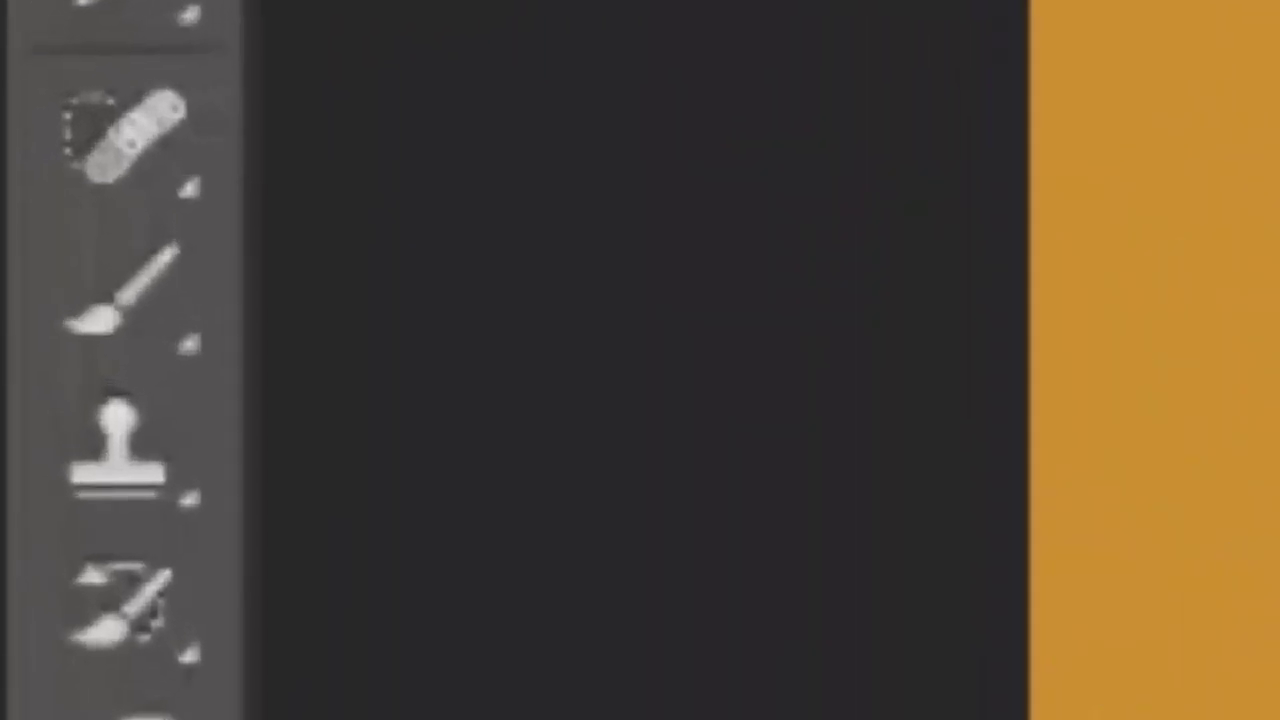
# Paint a soft black shadow under the cup's base on Layer 1 with a soft round brush
pyautogui.click(155, 360)
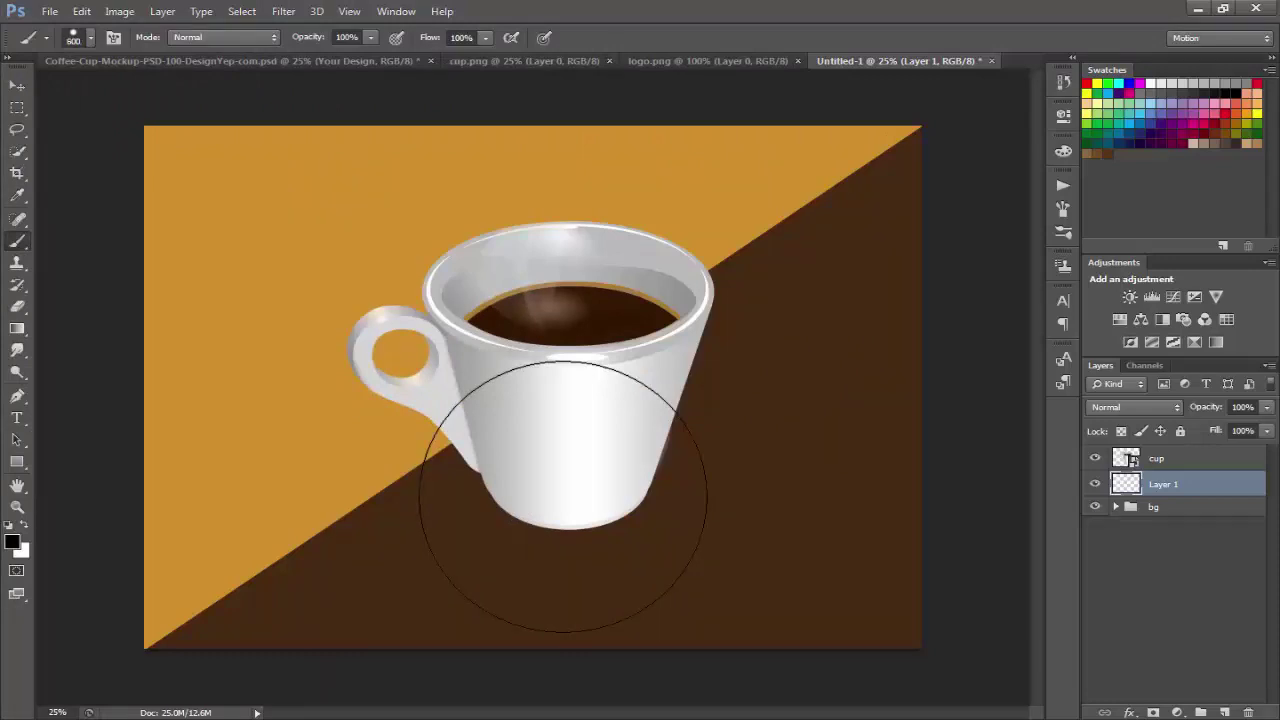
pyautogui.press('[')
pyautogui.press('[')
pyautogui.press('[')
pyautogui.click(562, 498)
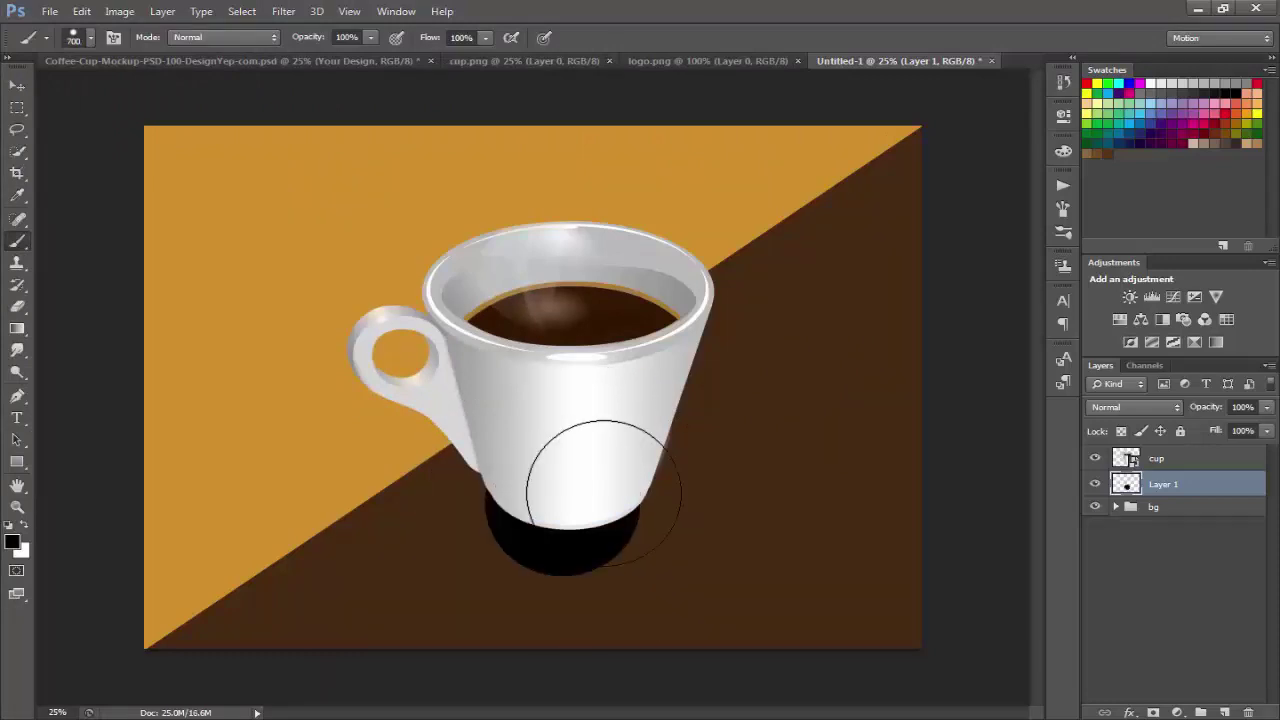
pyautogui.hotkey('ctrl', 'z')
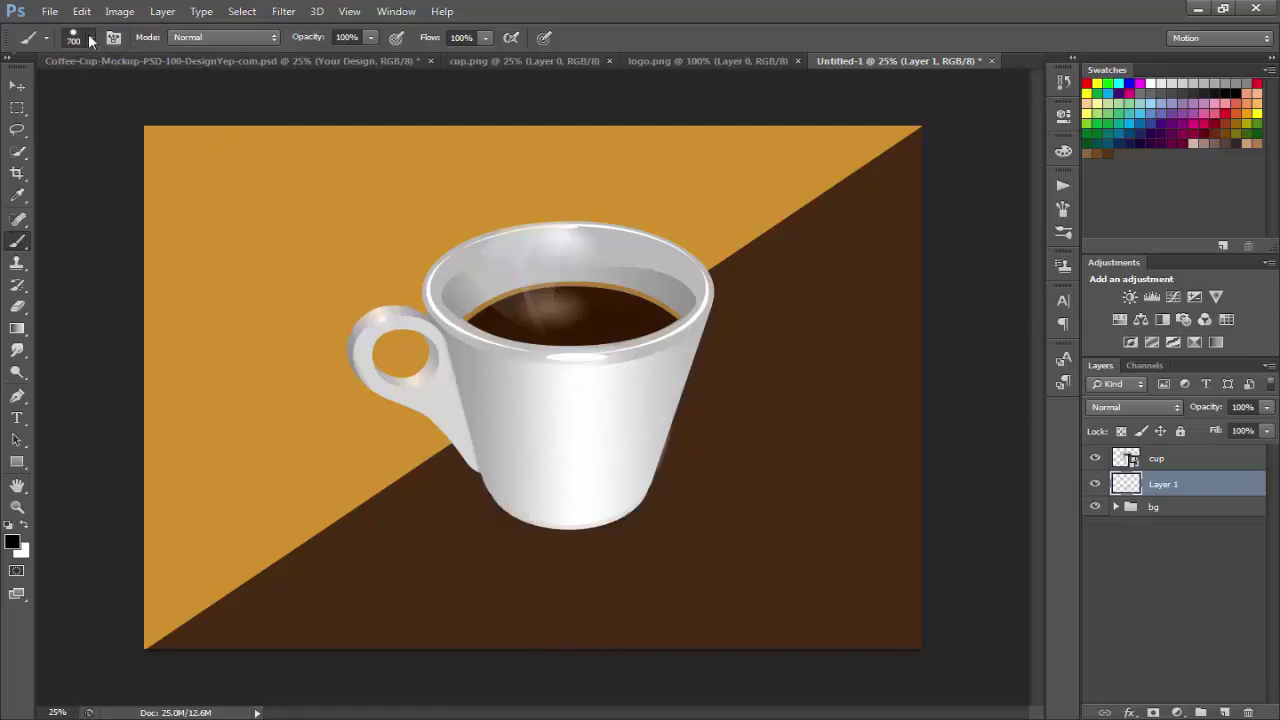
pyautogui.click(90, 40)
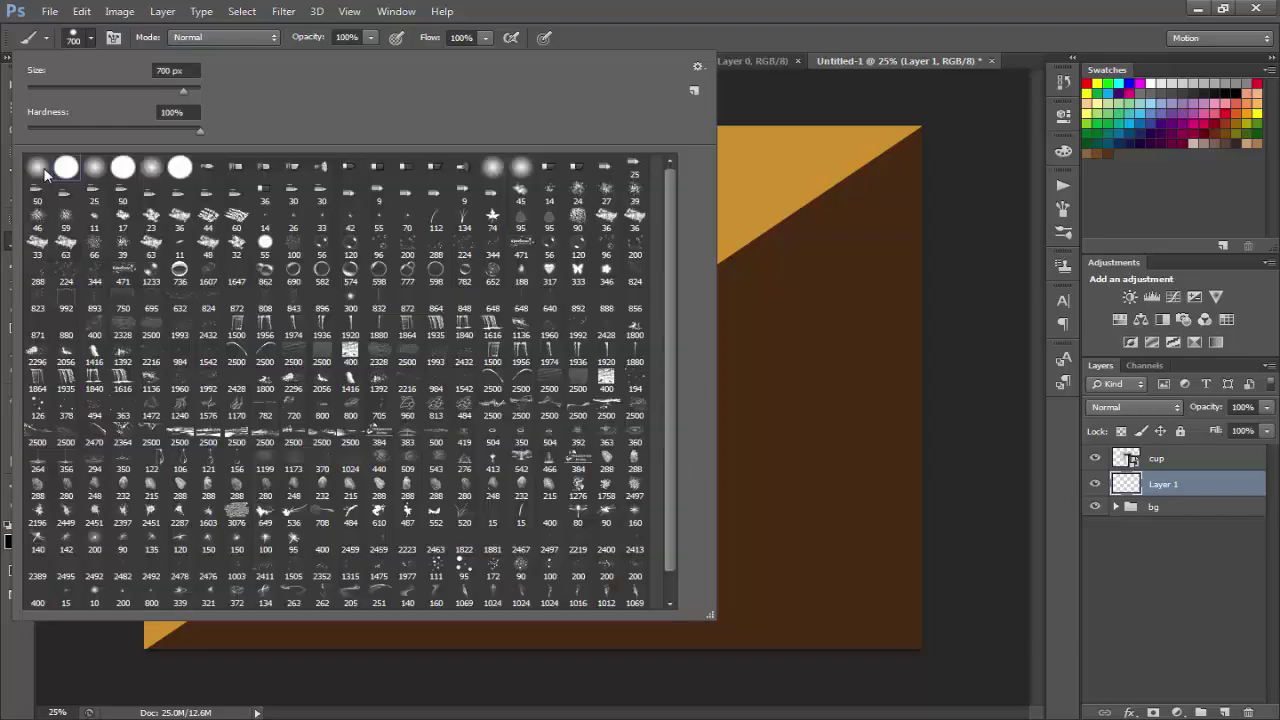
pyautogui.click(730, 8)
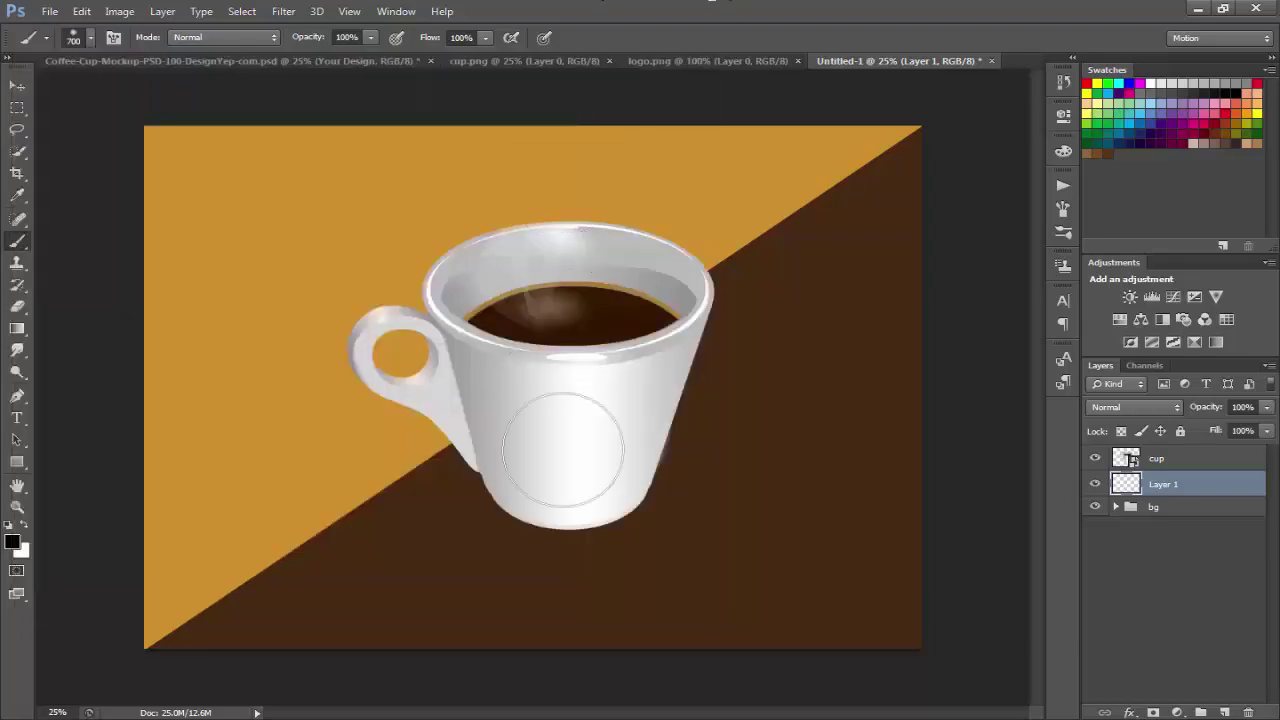
pyautogui.click(564, 542)
pyautogui.click(564, 519)
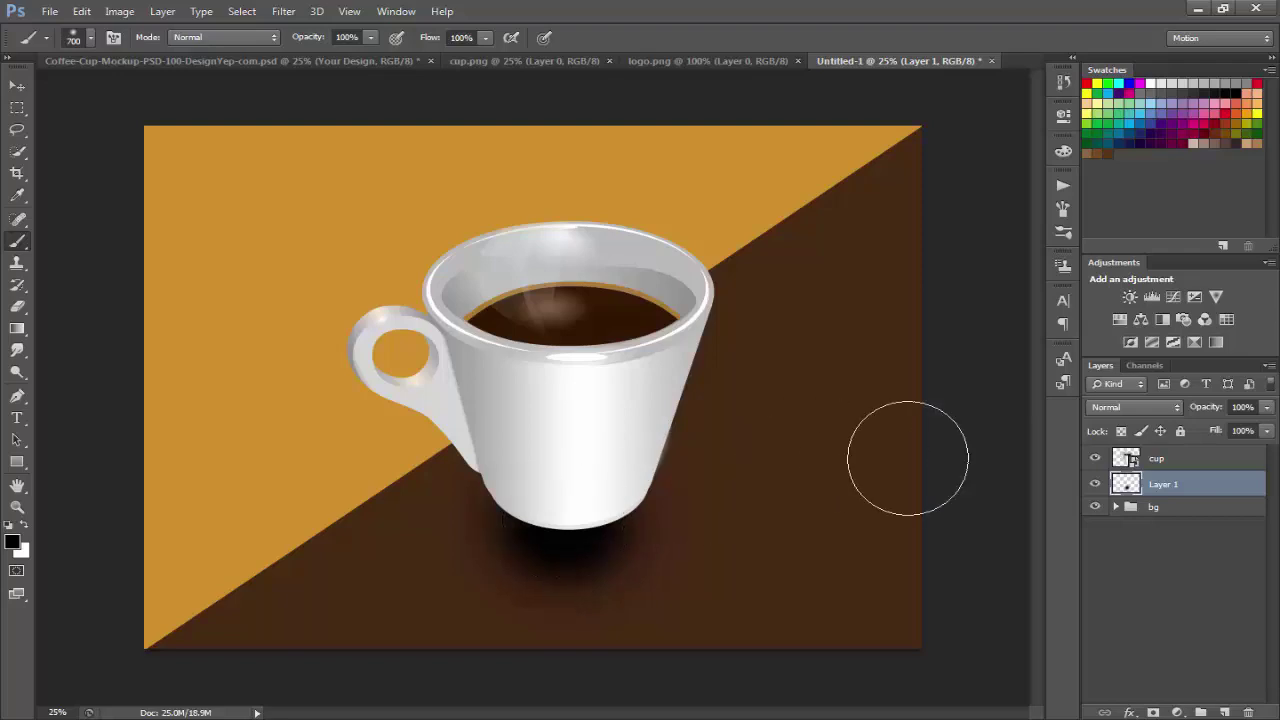
pyautogui.hotkey('ctrl', 't')
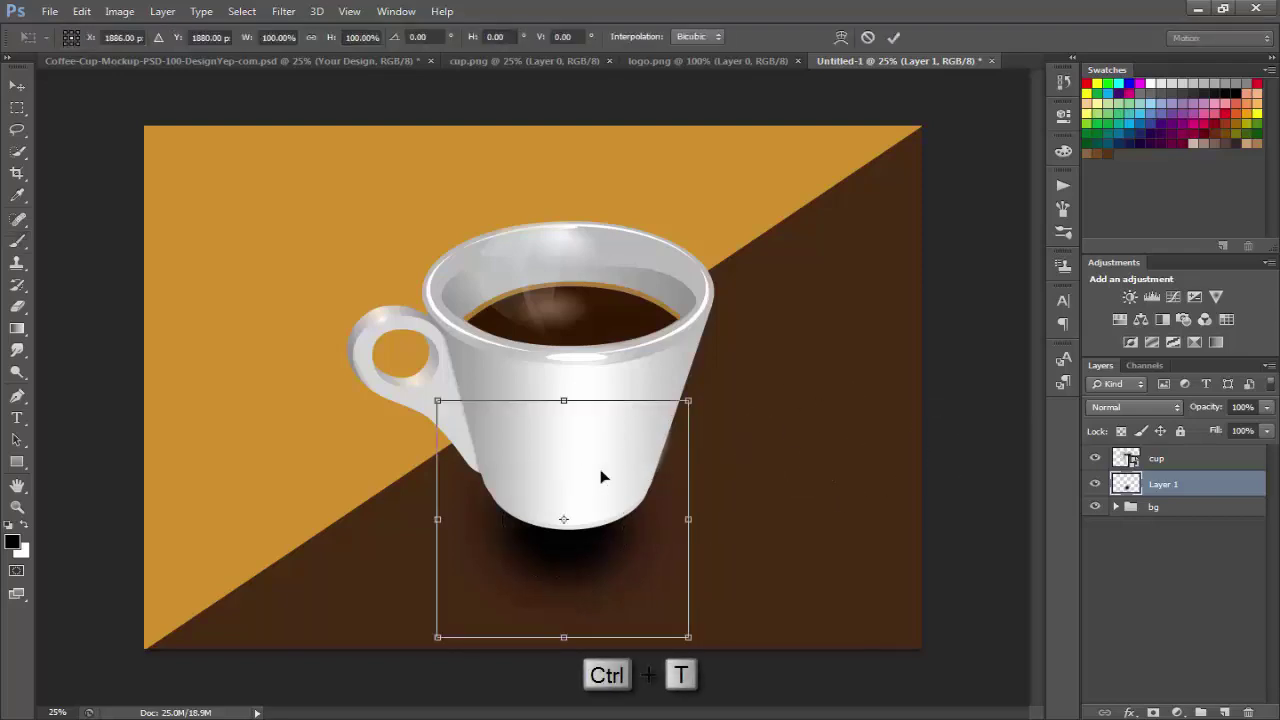
# Squash the shadow into a flat, wider ellipse under the cup, then add a layer above bg
pyautogui.moveTo(564, 398)
pyautogui.mouseDown()
pyautogui.moveTo(560, 572)
pyautogui.moveTo(596, 533)
pyautogui.mouseUp()
pyautogui.moveTo(689, 550); pyautogui.dragTo(707, 550)
pyautogui.moveTo(438, 550); pyautogui.dragTo(427, 550)
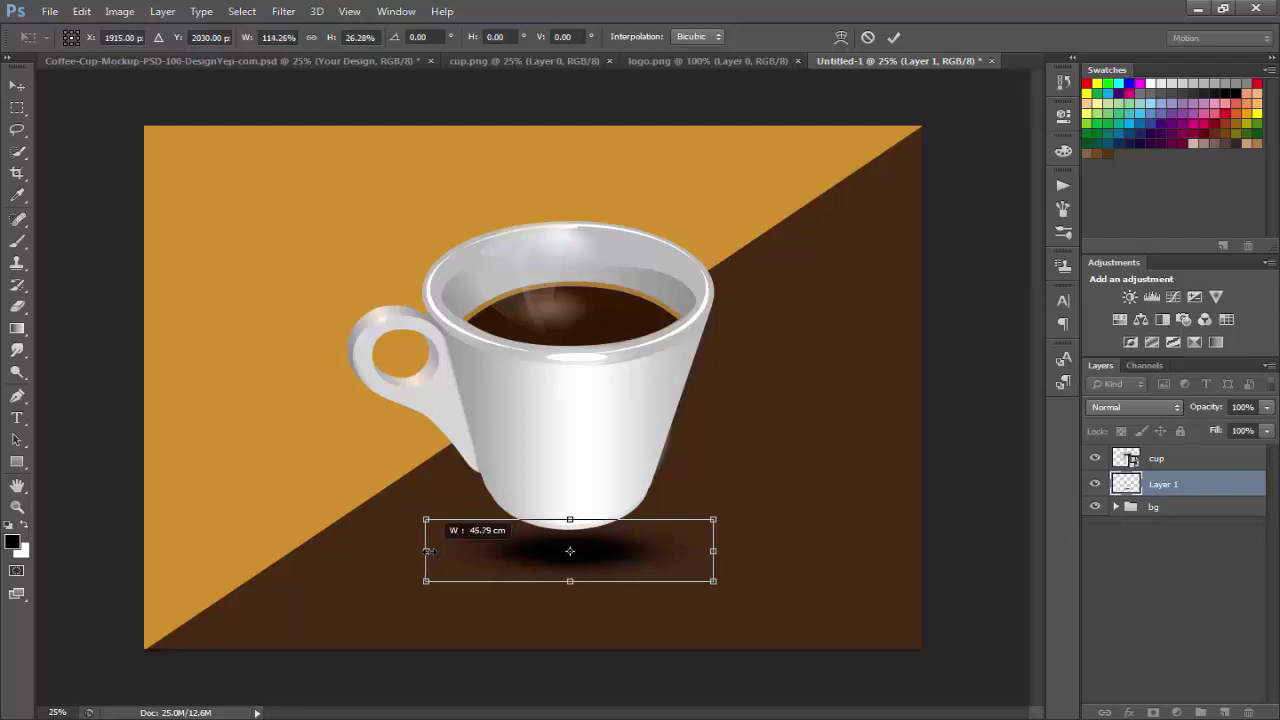
pyautogui.moveTo(614, 550); pyautogui.dragTo(602, 530)
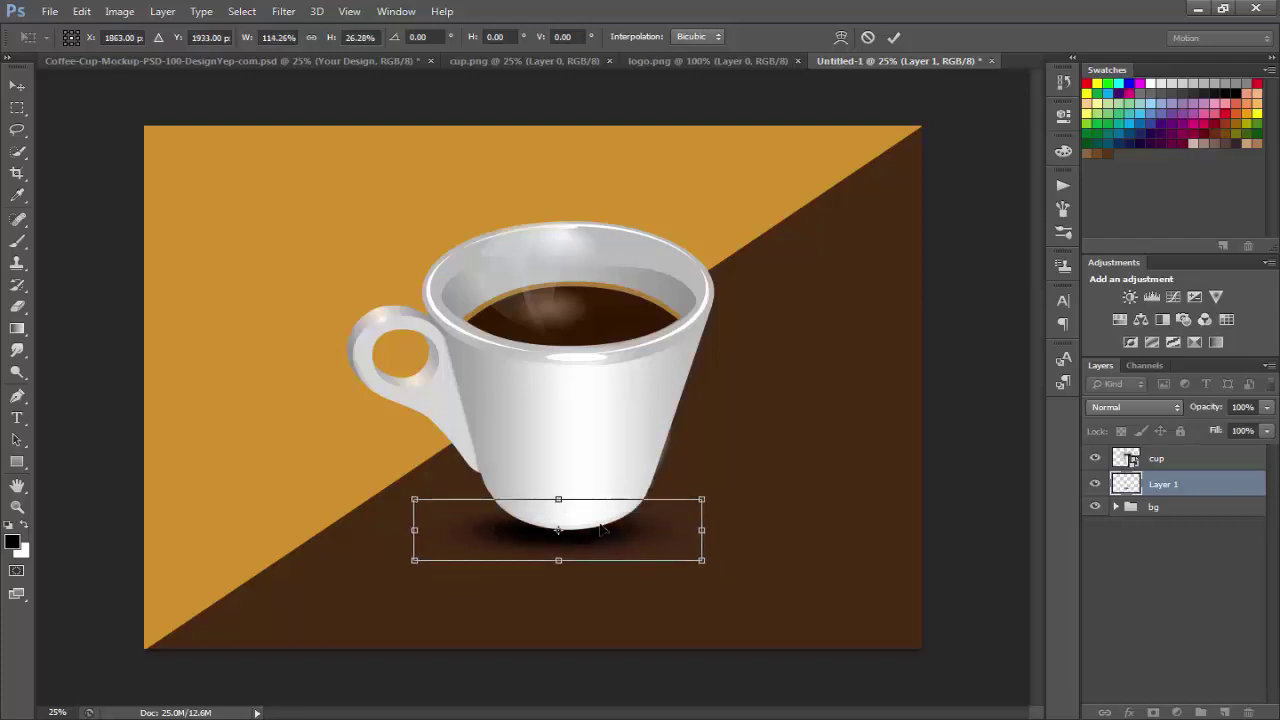
pyautogui.press('Return')
pyautogui.press('v')
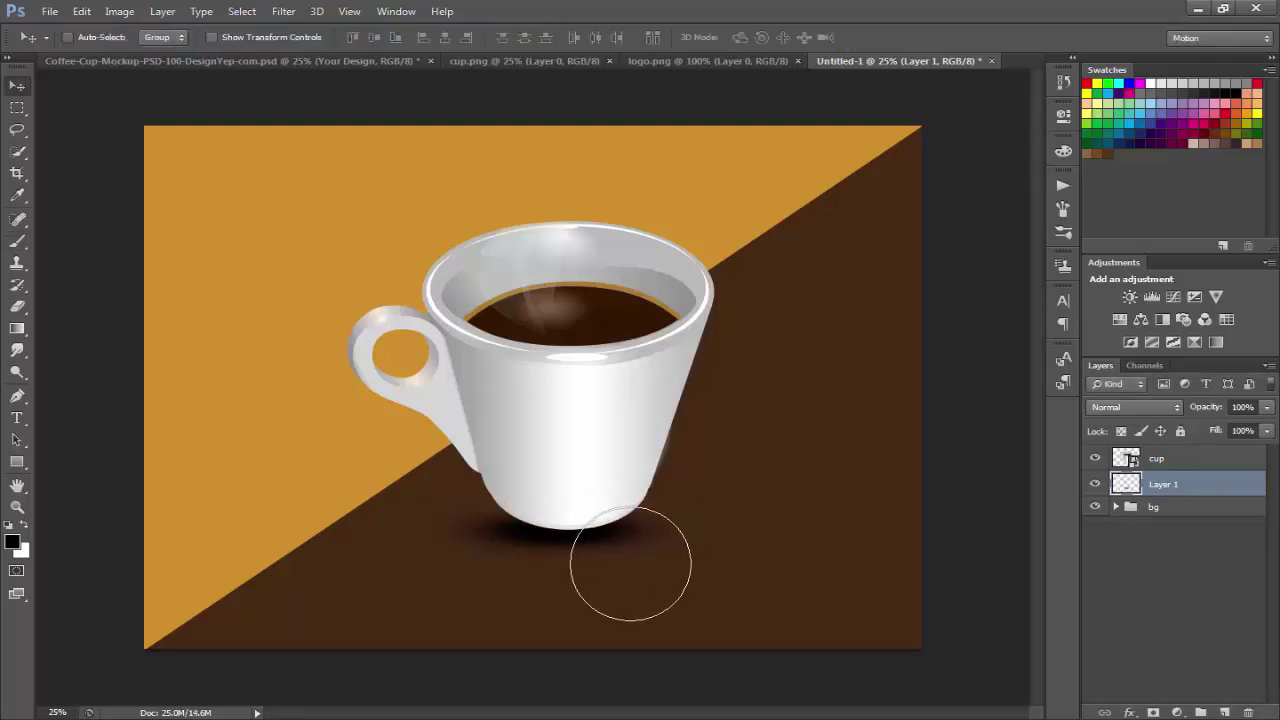
pyautogui.moveTo(637, 568); pyautogui.dragTo(641, 567)
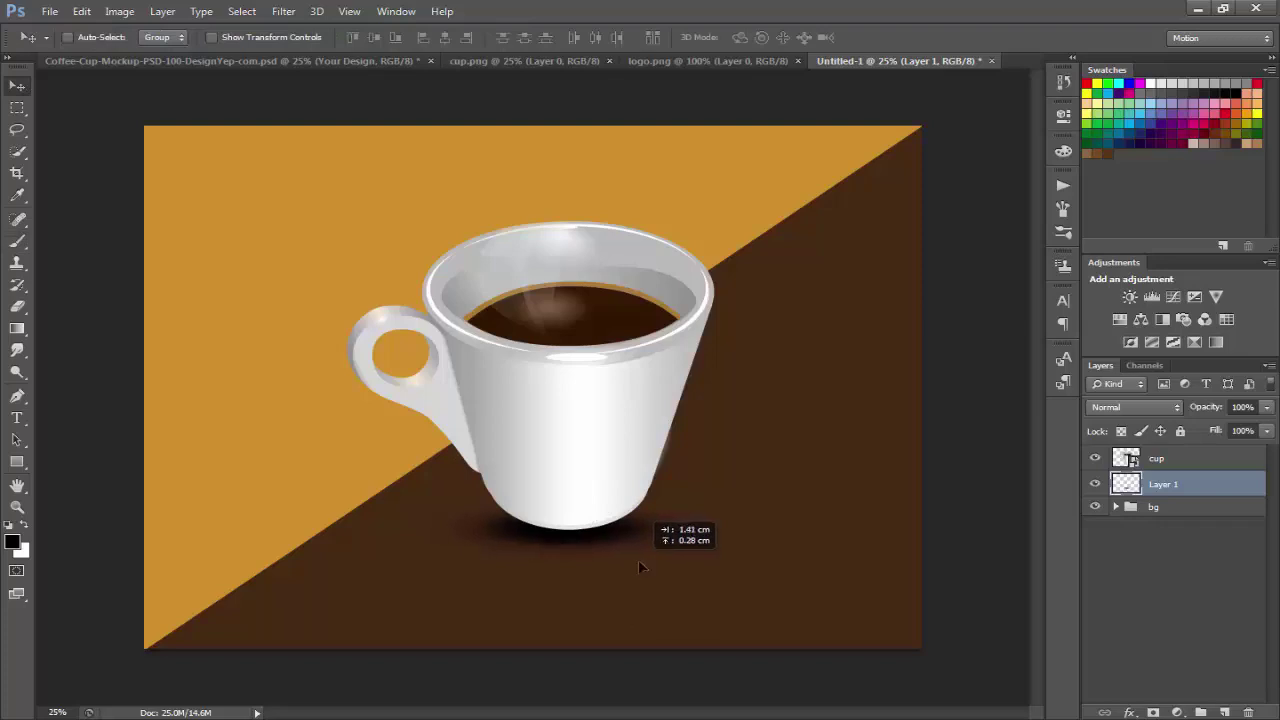
pyautogui.click(1186, 508)
pyautogui.click(1225, 712)
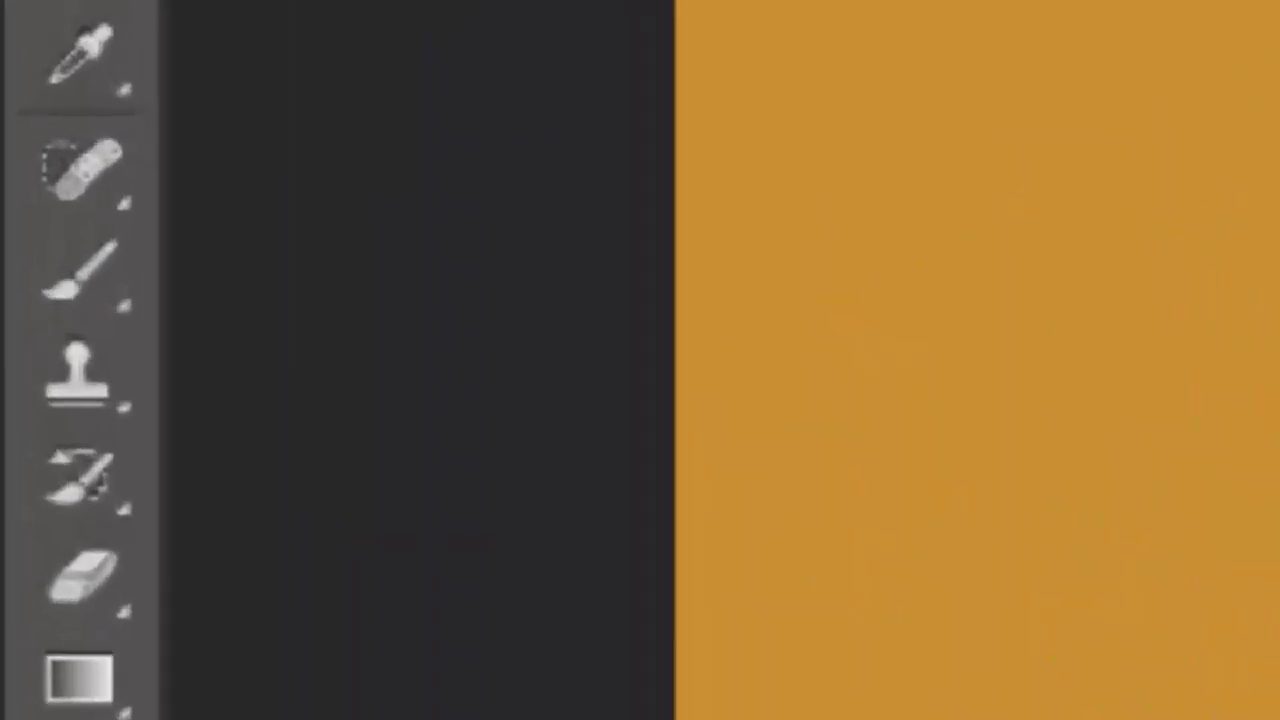
# Paint and position a broad soft shadow around the cup's base on Layer 2
pyautogui.click(94, 282)
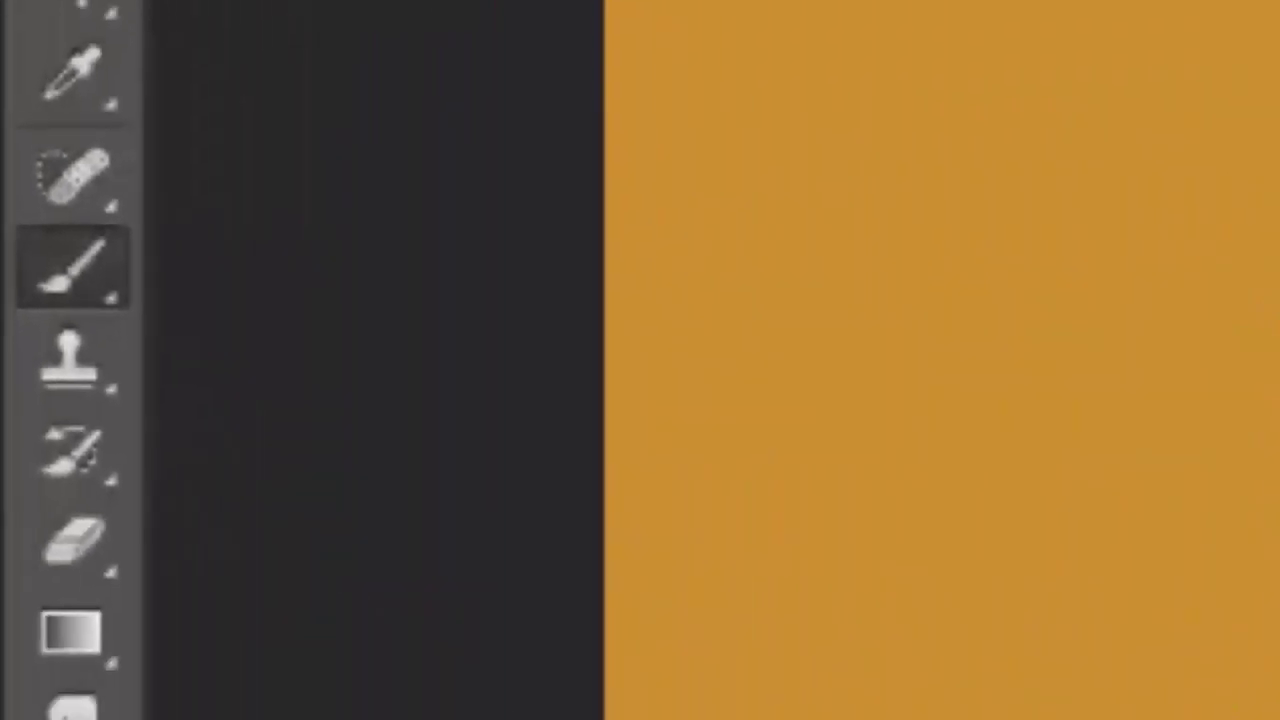
pyautogui.press(']')
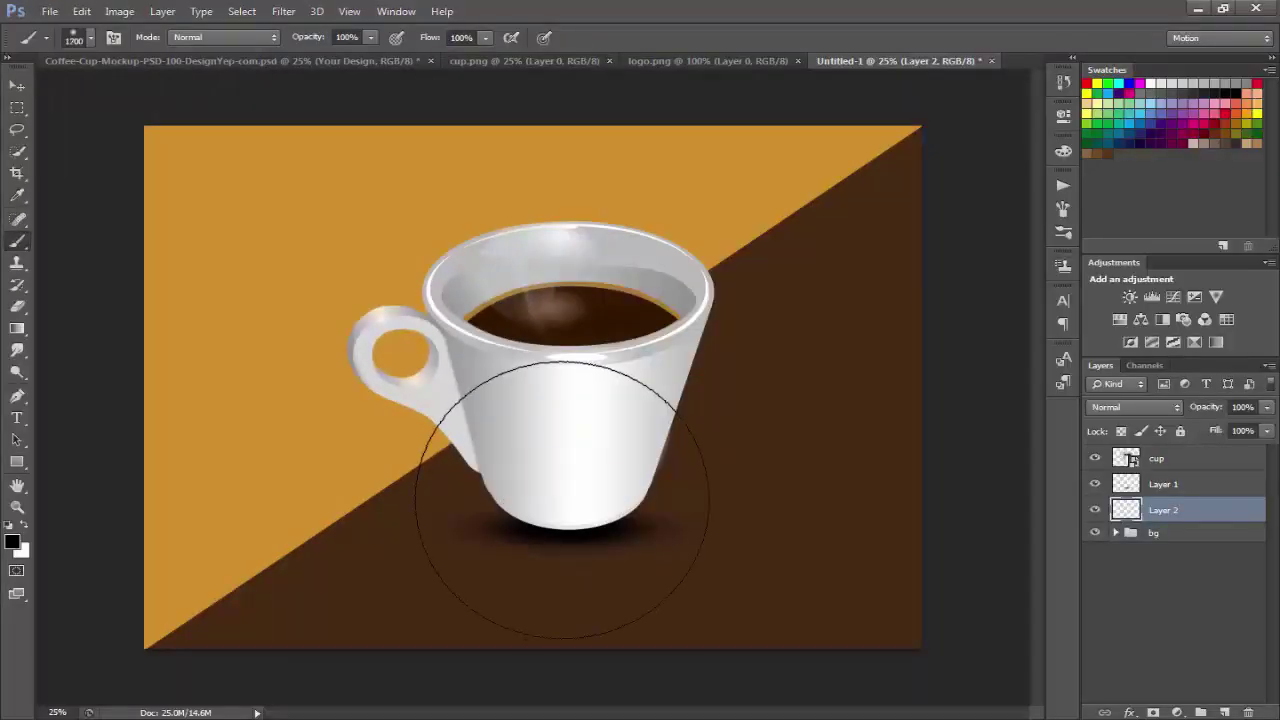
pyautogui.press('[')
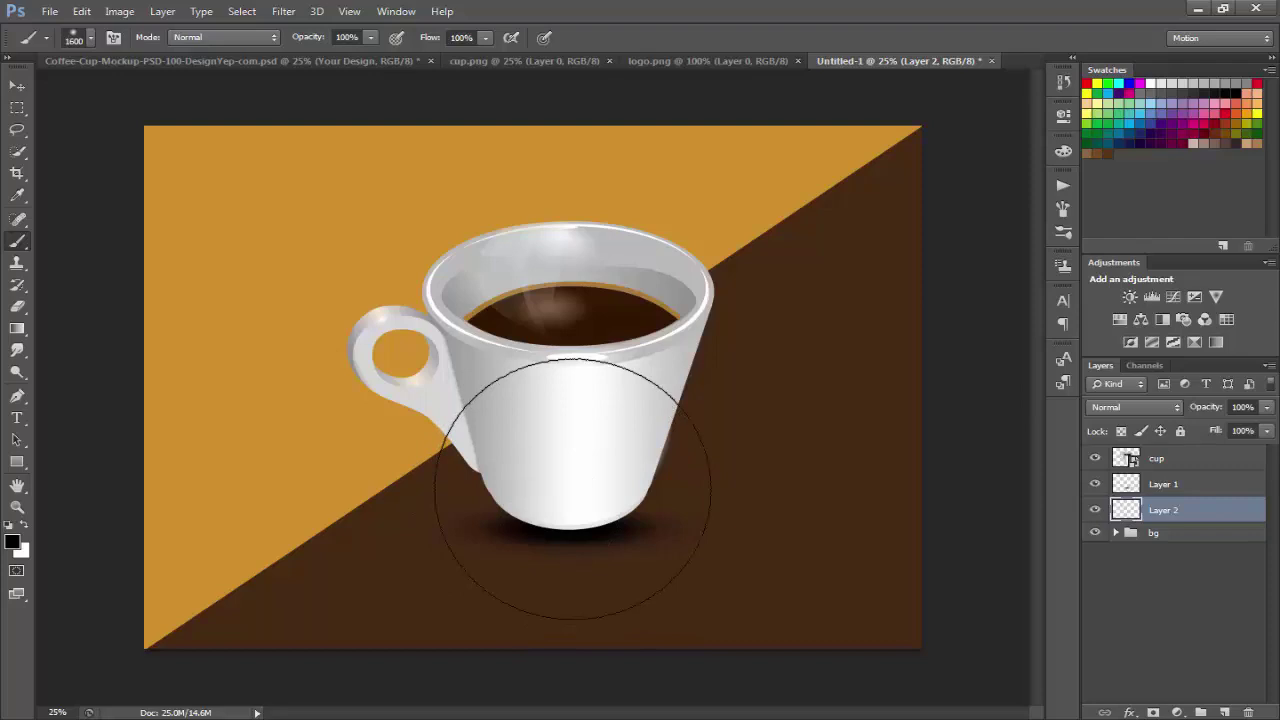
pyautogui.click(572, 488)
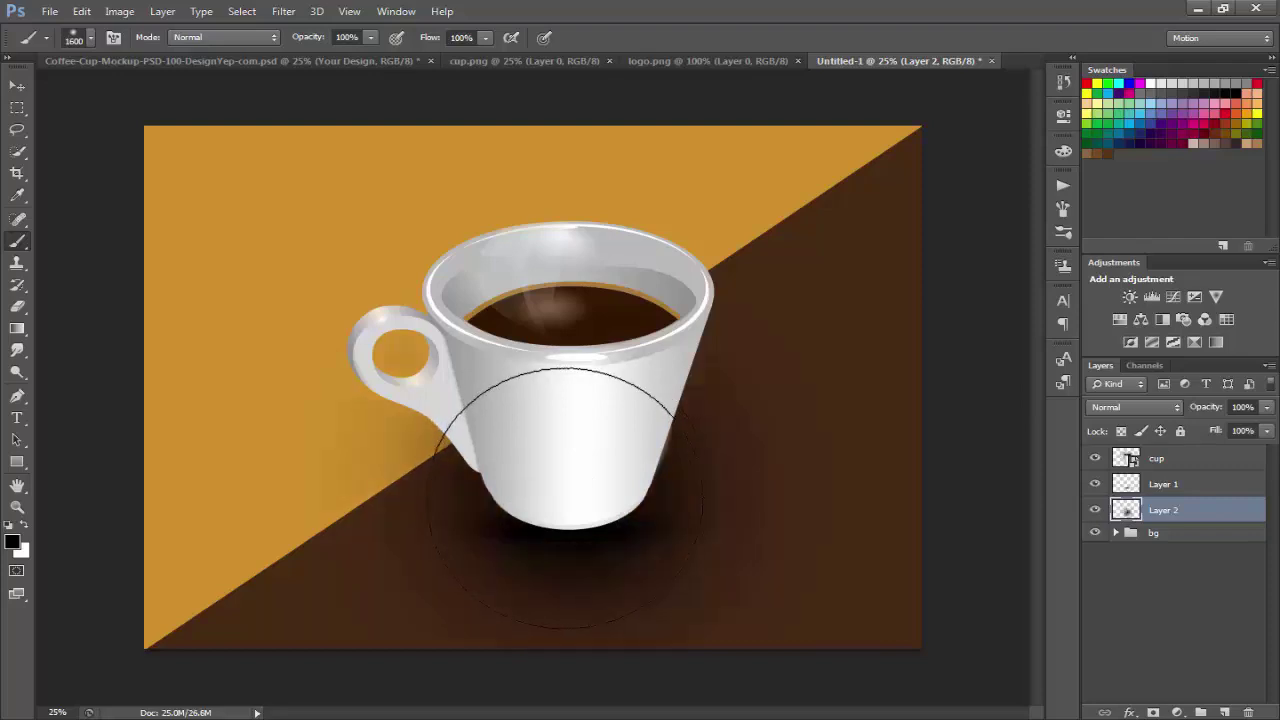
pyautogui.press('v')
pyautogui.moveTo(600, 490)
pyautogui.mouseDown()
pyautogui.moveTo(619, 522)
pyautogui.moveTo(704, 537)
pyautogui.mouseUp()
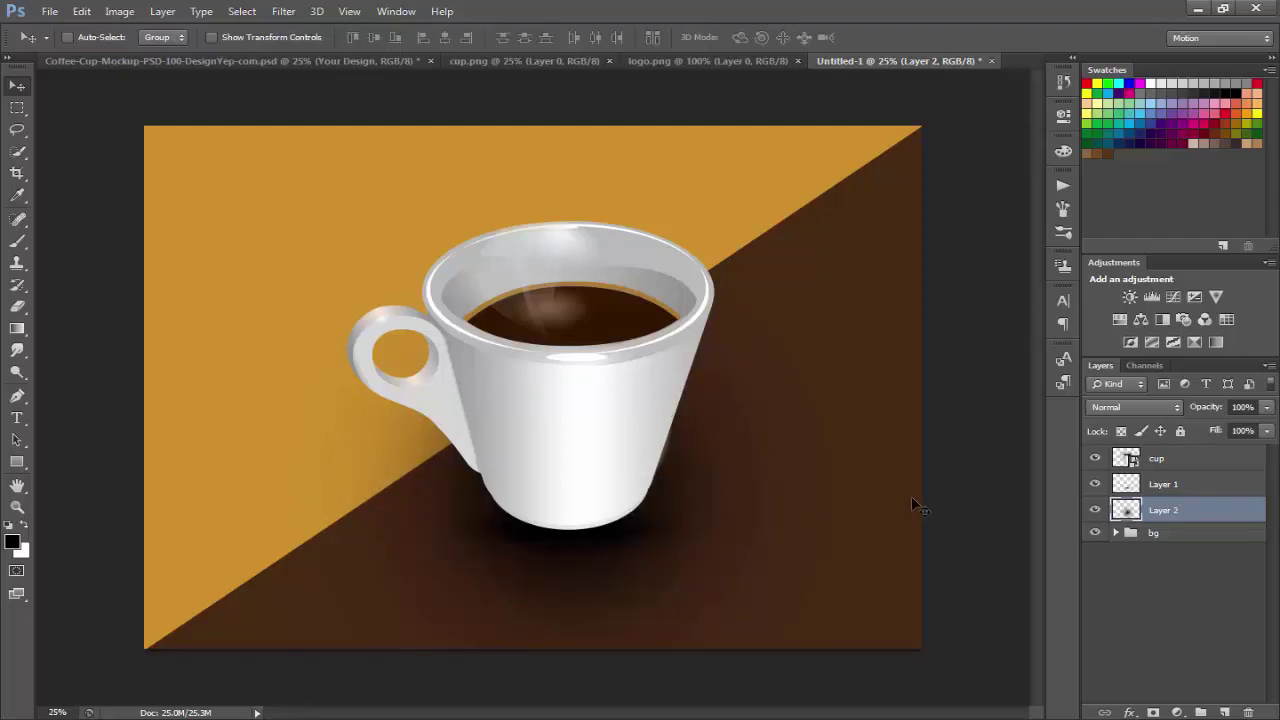
# Set Layer 2's opacity to 50%, then select the cup layer
pyautogui.click(1267, 408)
pyautogui.moveTo(1266, 427); pyautogui.dragTo(1225, 430)
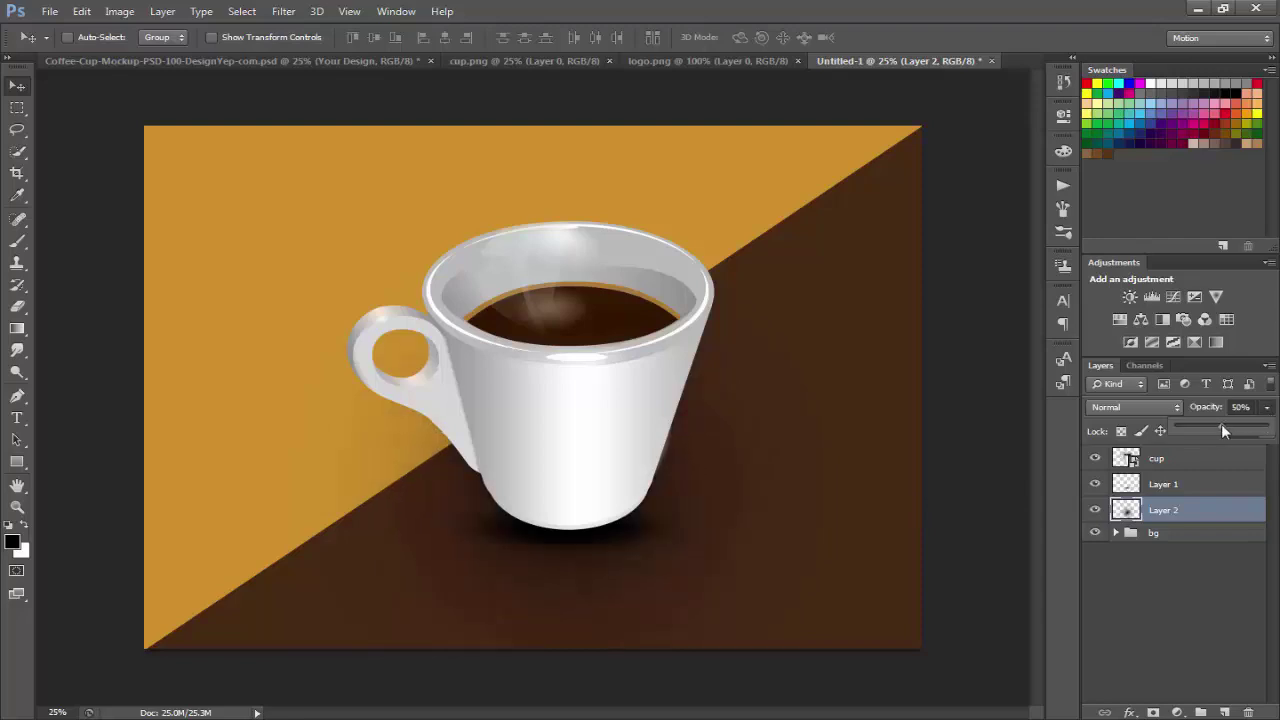
pyautogui.moveTo(1221, 424); pyautogui.dragTo(1222, 424)
pyautogui.click(1174, 458)
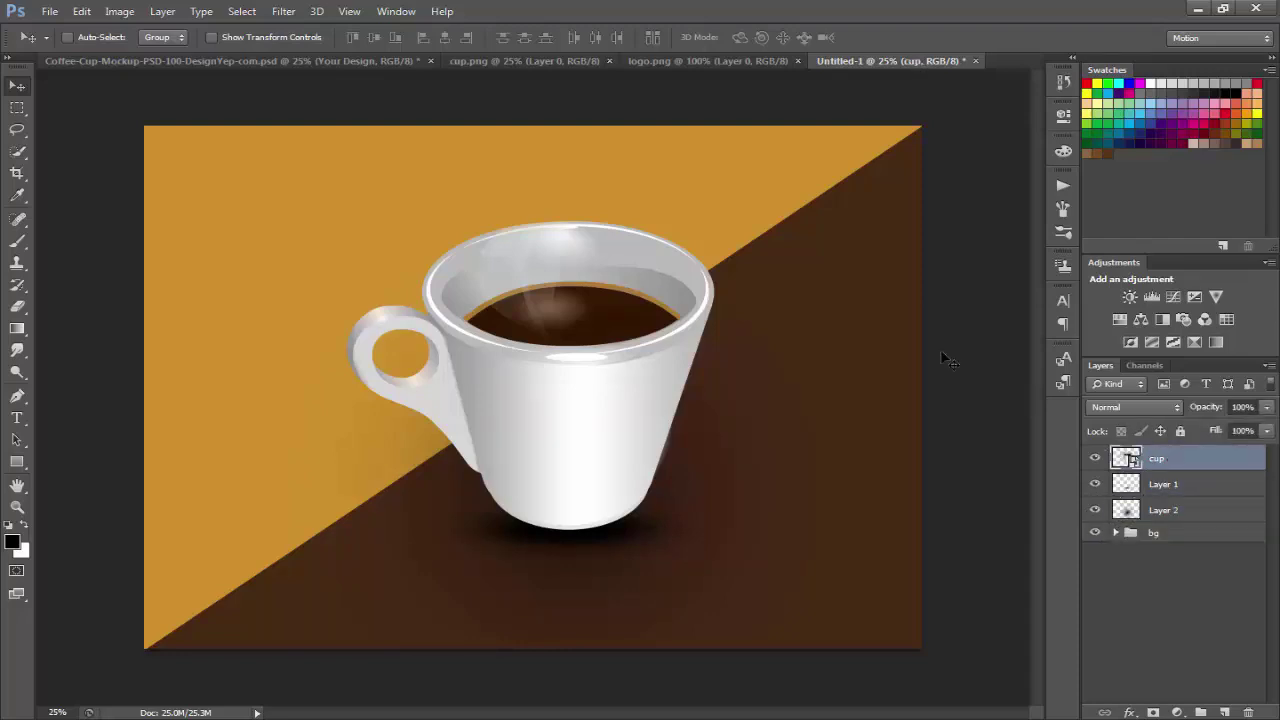
# Bring the Coffee Cup Mockup logo from logo.png onto the cup's front as Layer 3, ready to transform
pyautogui.click(713, 58)
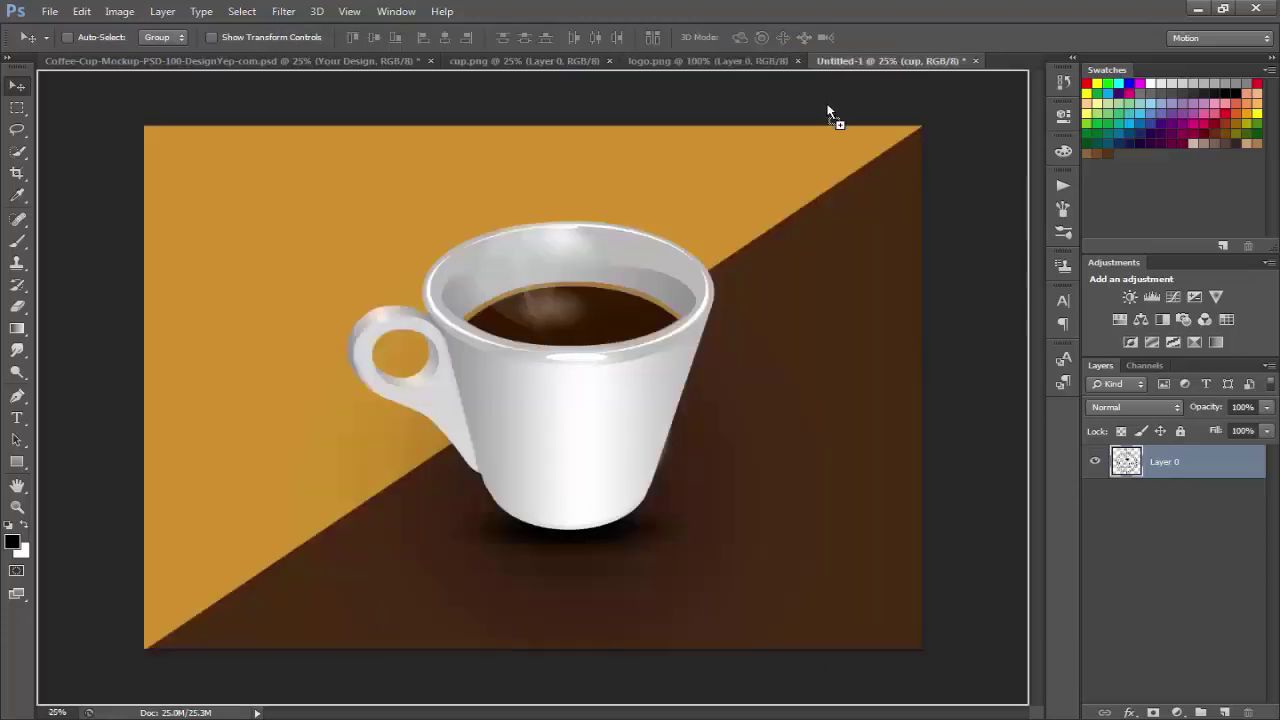
pyautogui.moveTo(858, 64); pyautogui.dragTo(580, 404)
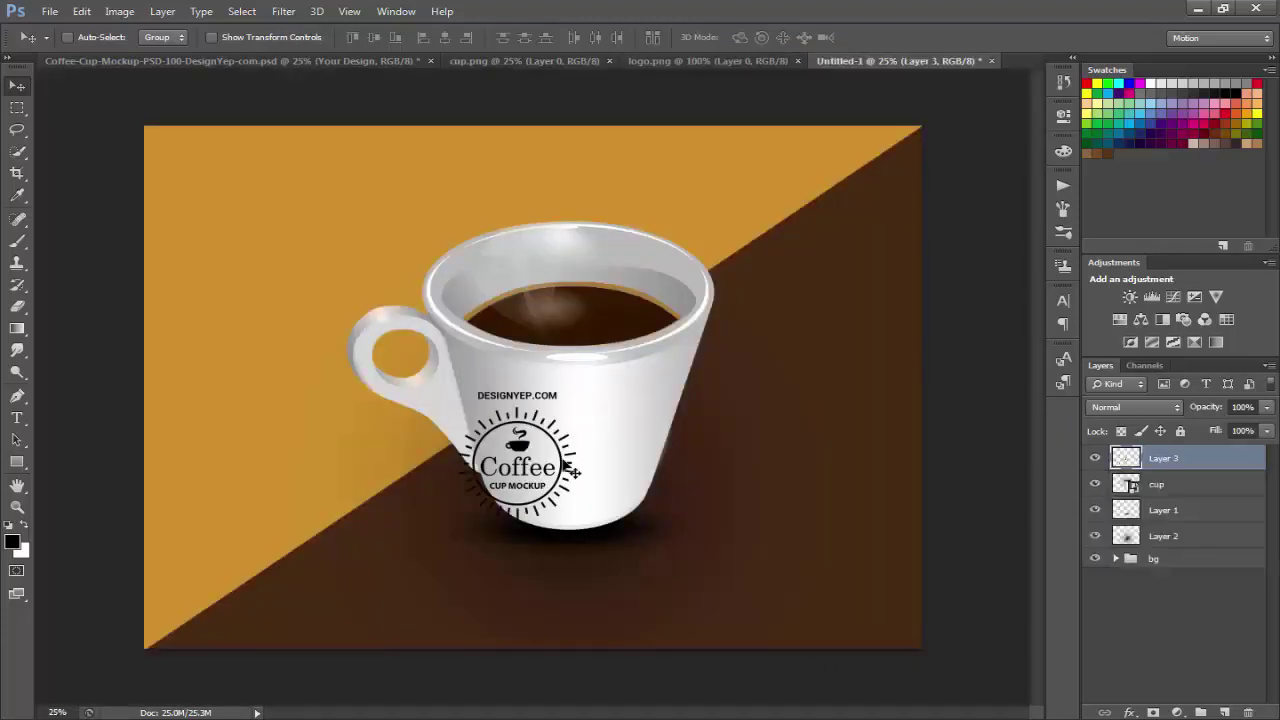
pyautogui.moveTo(548, 470)
pyautogui.mouseDown()
pyautogui.moveTo(620, 446)
pyautogui.moveTo(598, 468)
pyautogui.moveTo(606, 428)
pyautogui.mouseUp()
pyautogui.hotkey('ctrl', 't')
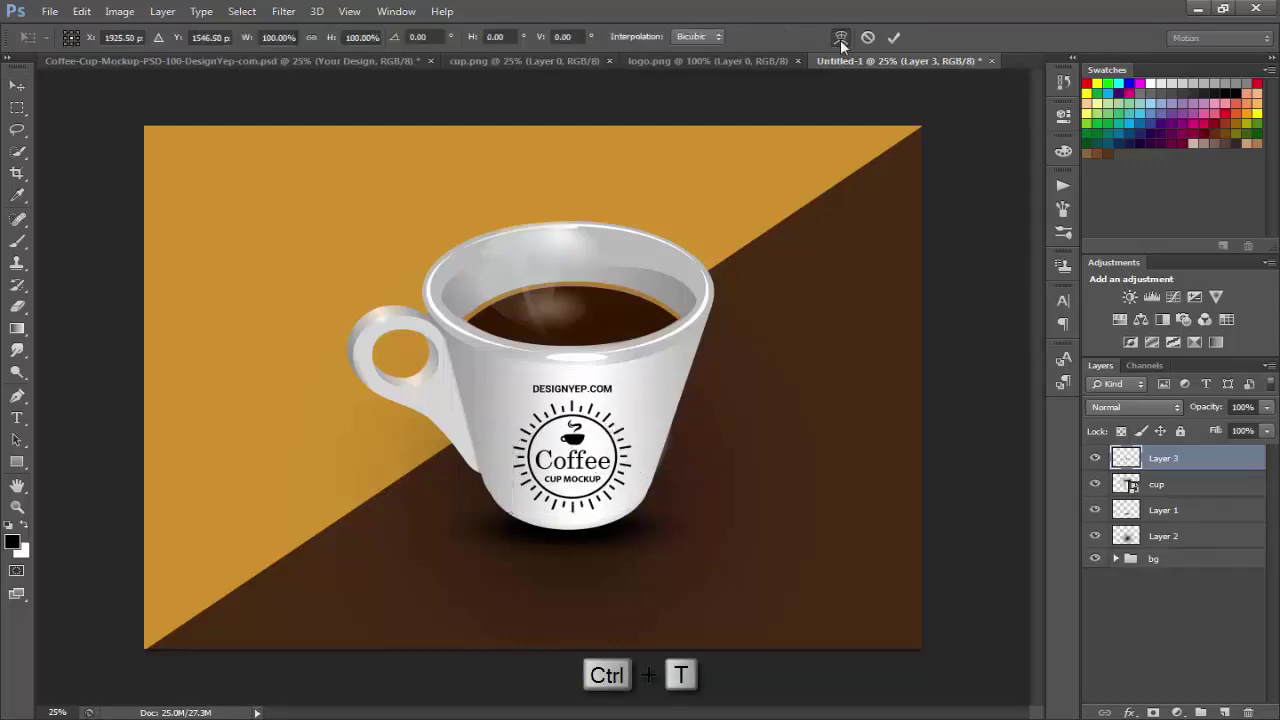
# Warp the logo's corners and sides to hug the cup's curved, tapering front, then apply it
pyautogui.click(840, 39)
pyautogui.hotkey('ctrl', '+')
pyautogui.hotkey('ctrl', '+')
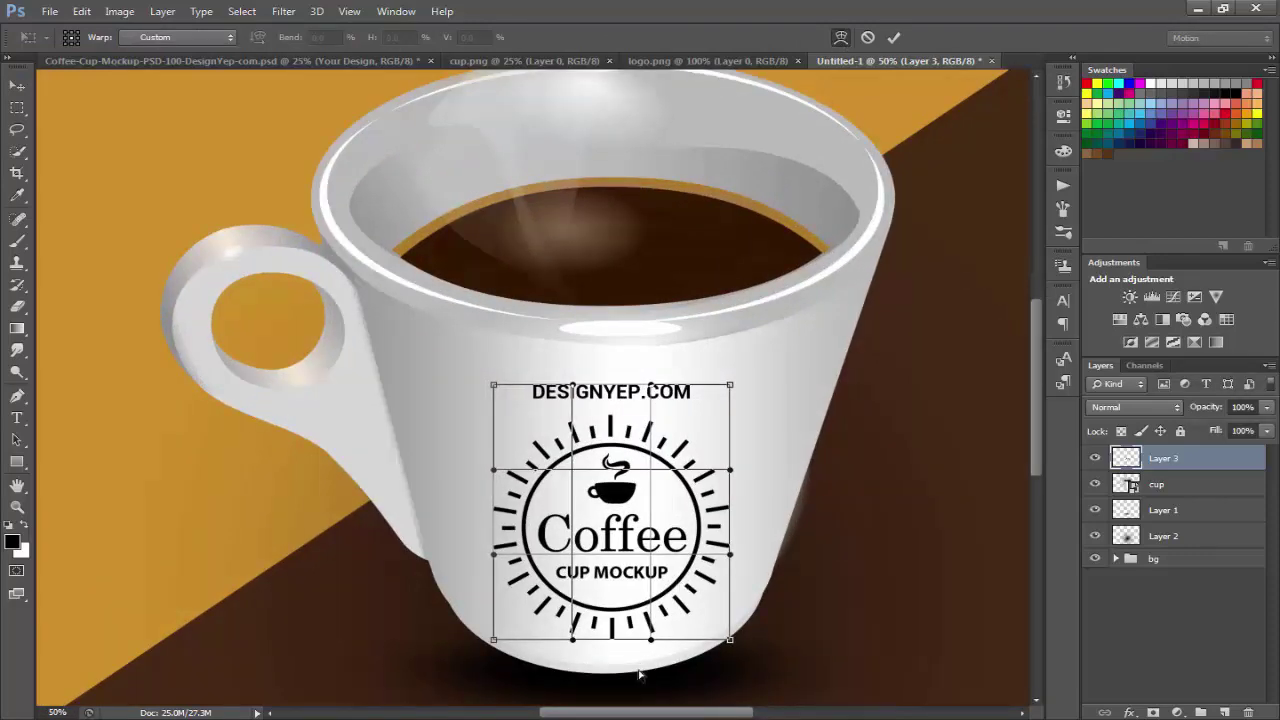
pyautogui.moveTo(750, 469); pyautogui.dragTo(751, 460)
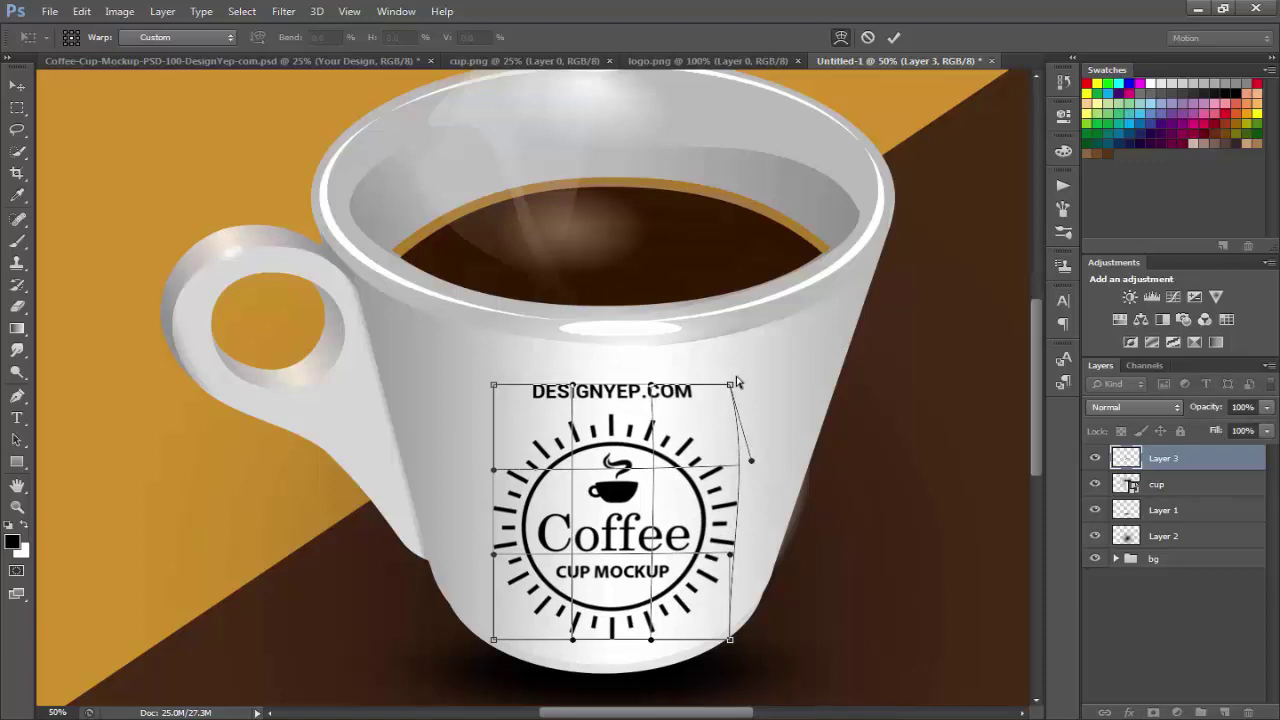
pyautogui.moveTo(736, 383); pyautogui.dragTo(737, 377)
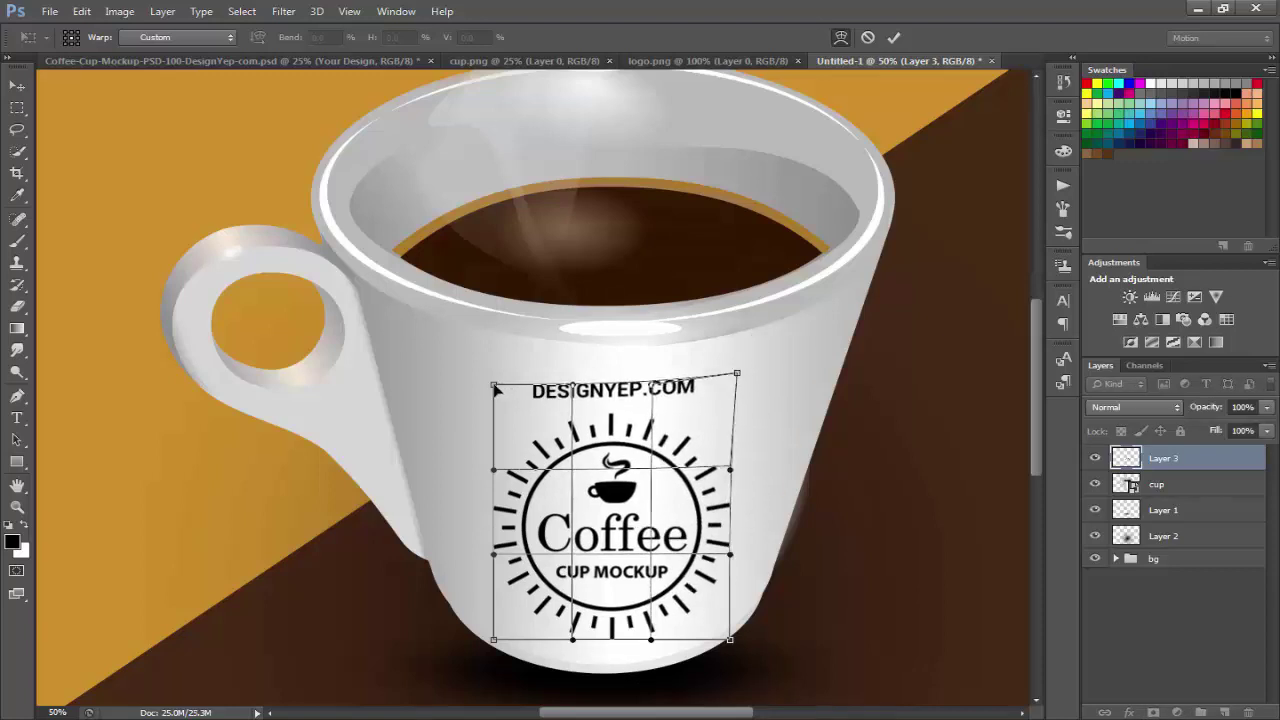
pyautogui.moveTo(494, 386); pyautogui.dragTo(478, 368)
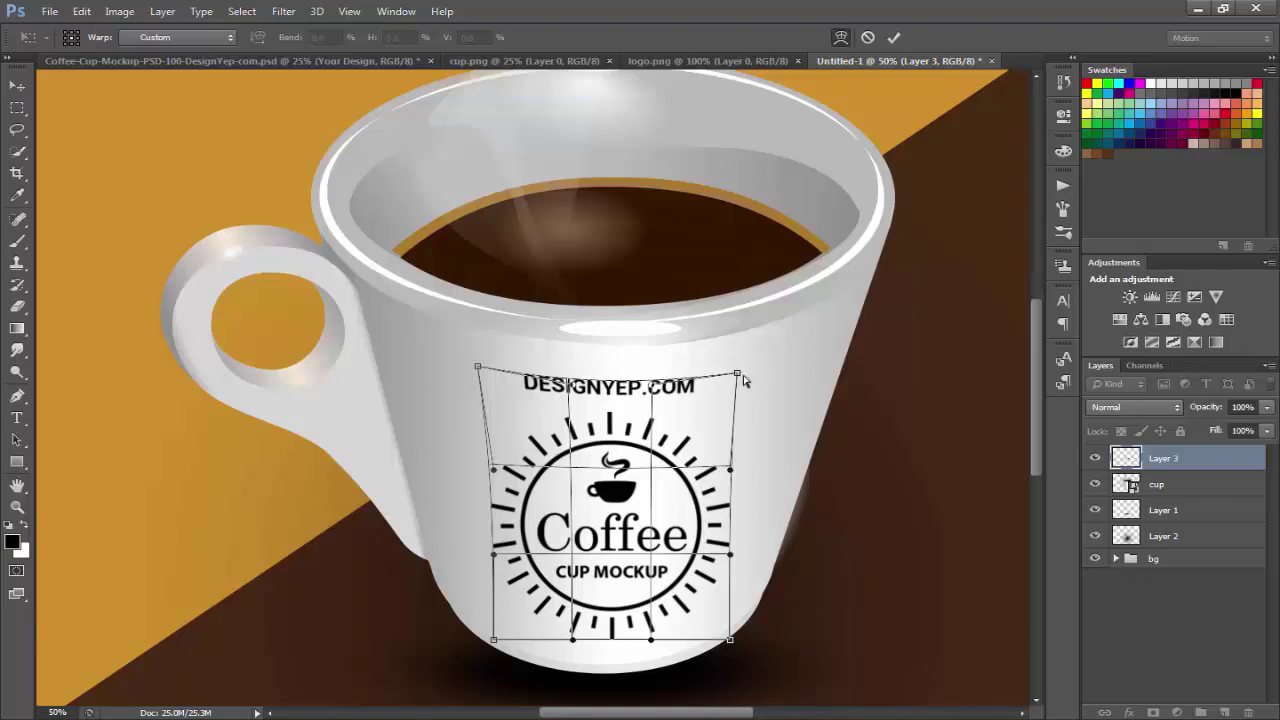
pyautogui.moveTo(741, 375); pyautogui.dragTo(743, 365)
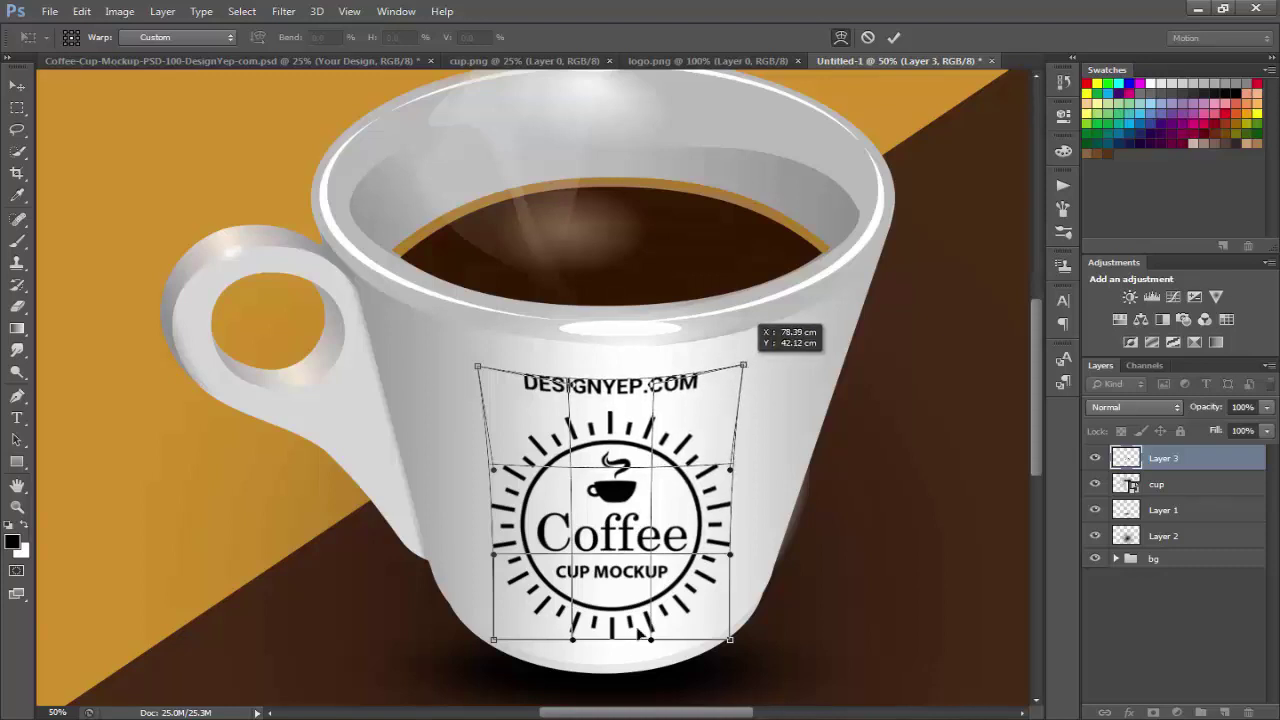
pyautogui.moveTo(493, 639); pyautogui.dragTo(483, 620)
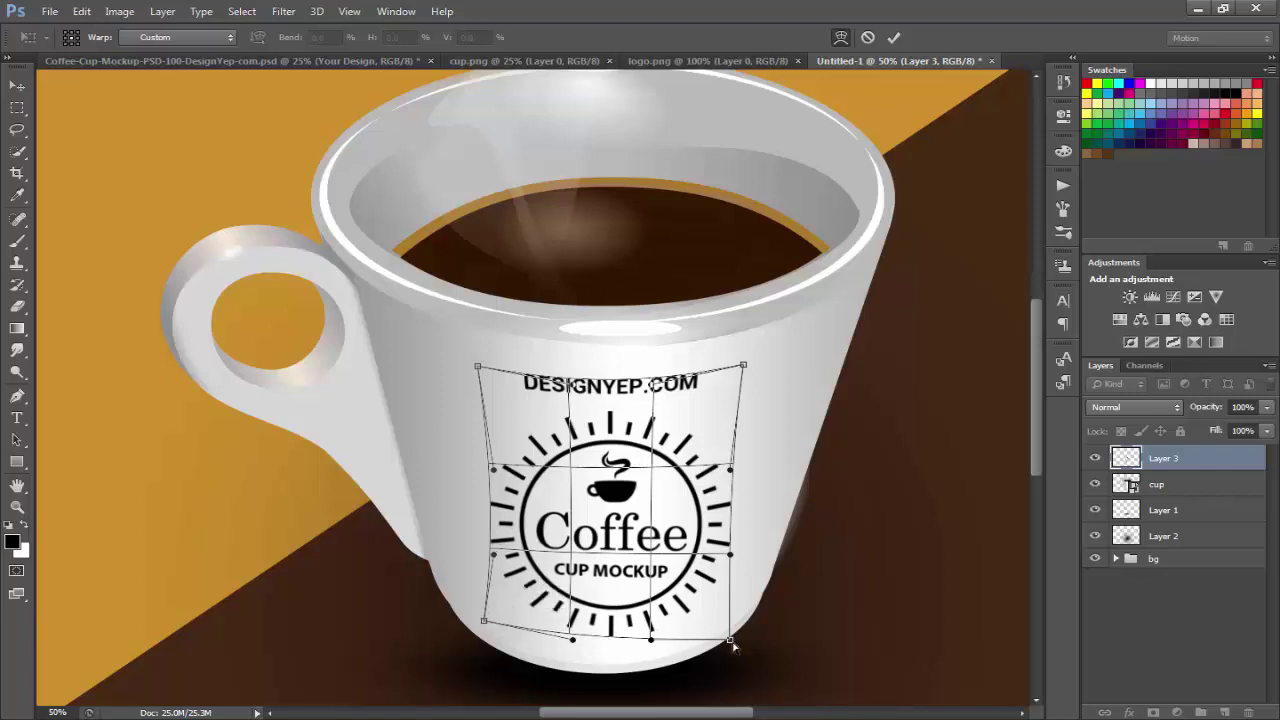
pyautogui.moveTo(730, 640); pyautogui.dragTo(747, 628)
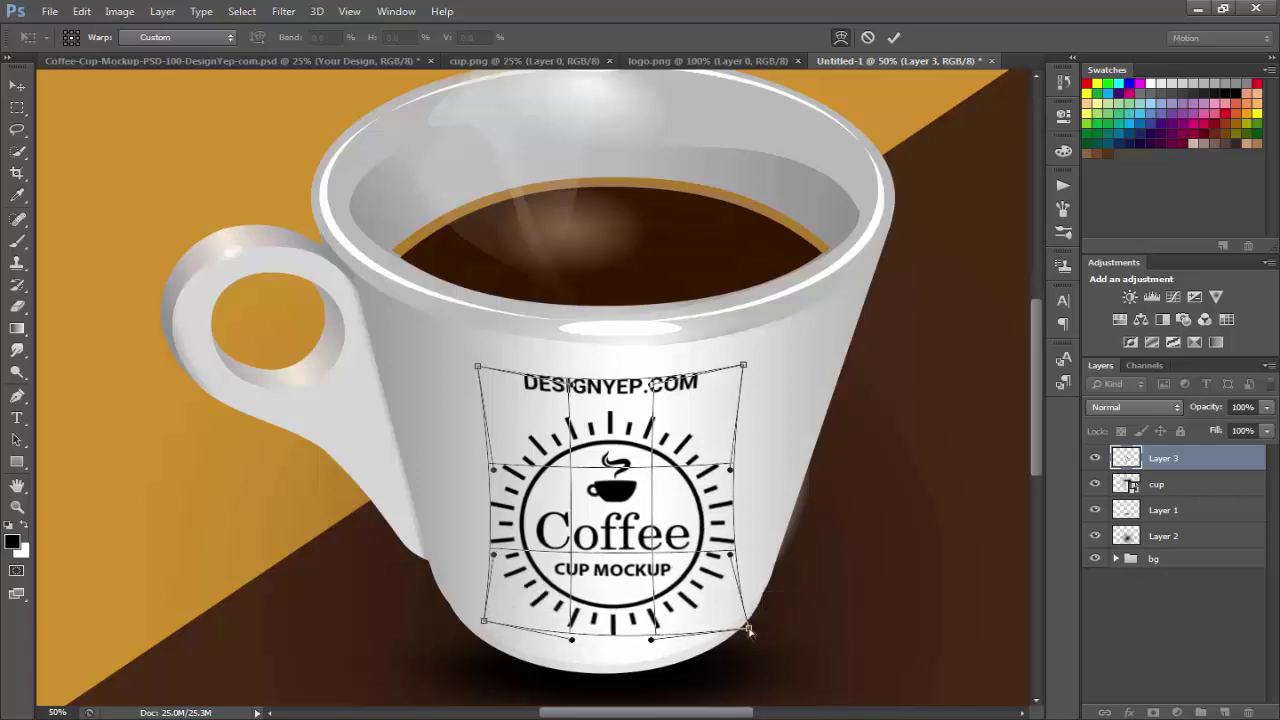
pyautogui.press('Return')
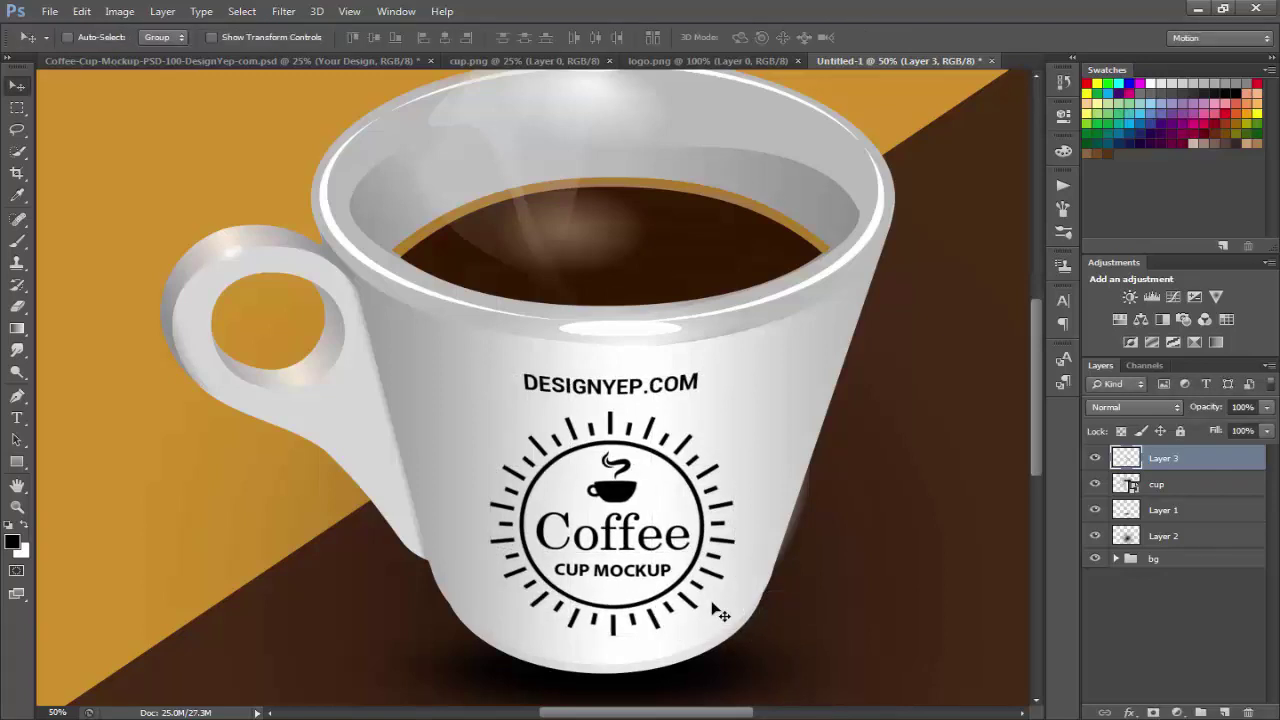
pyautogui.hotkey('ctrl', '-')
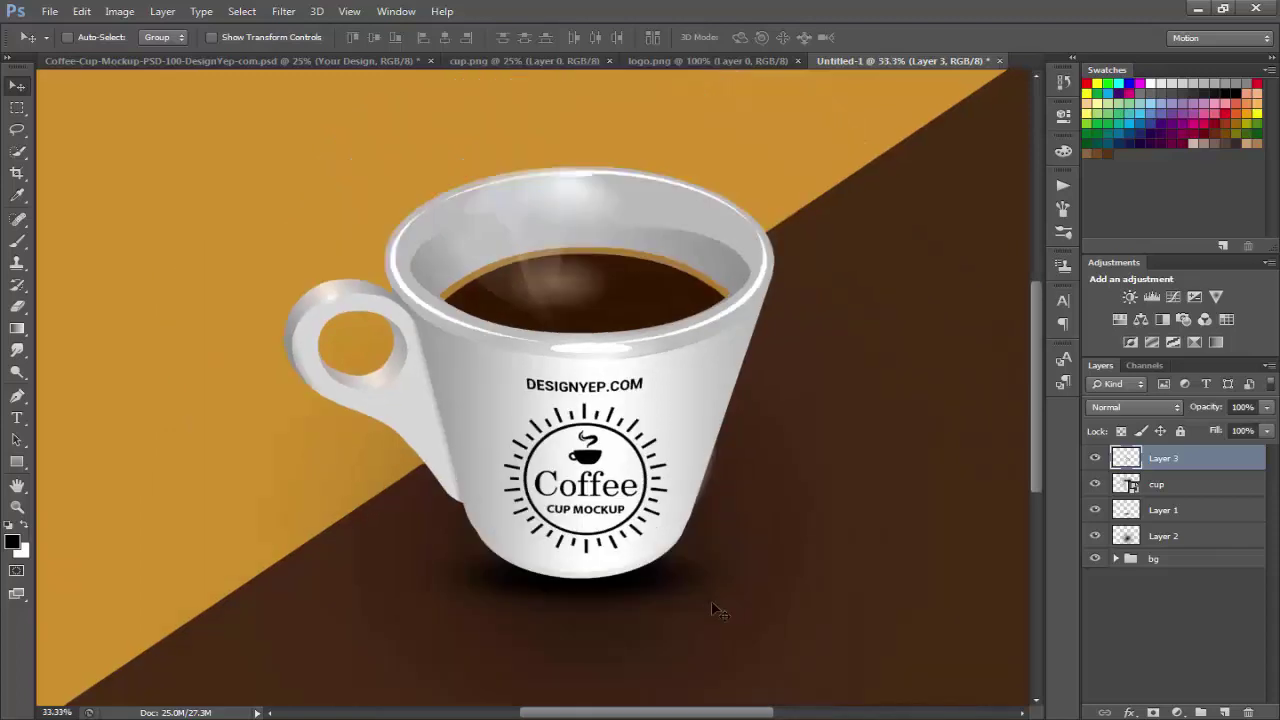
pyautogui.hotkey('ctrl', '-')
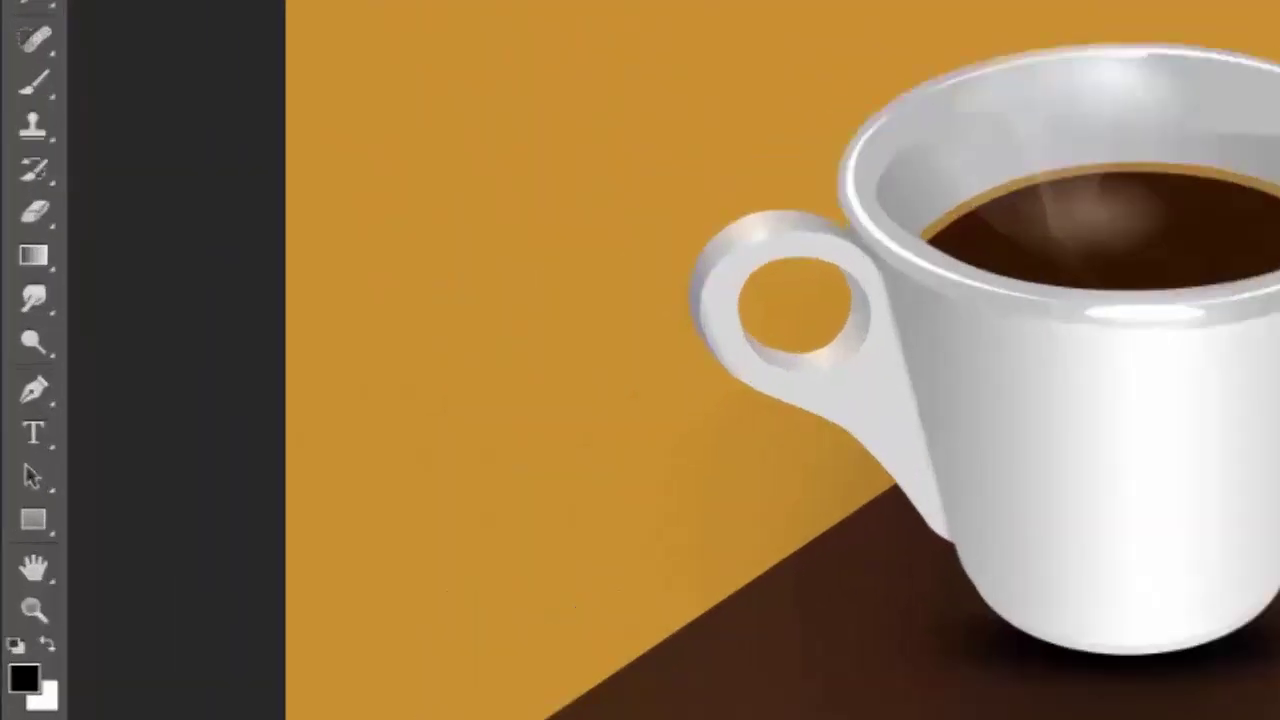
# Trace the cup's rim curve with the Pen tool, bending anchors to fit the rim
pyautogui.click(35, 392)
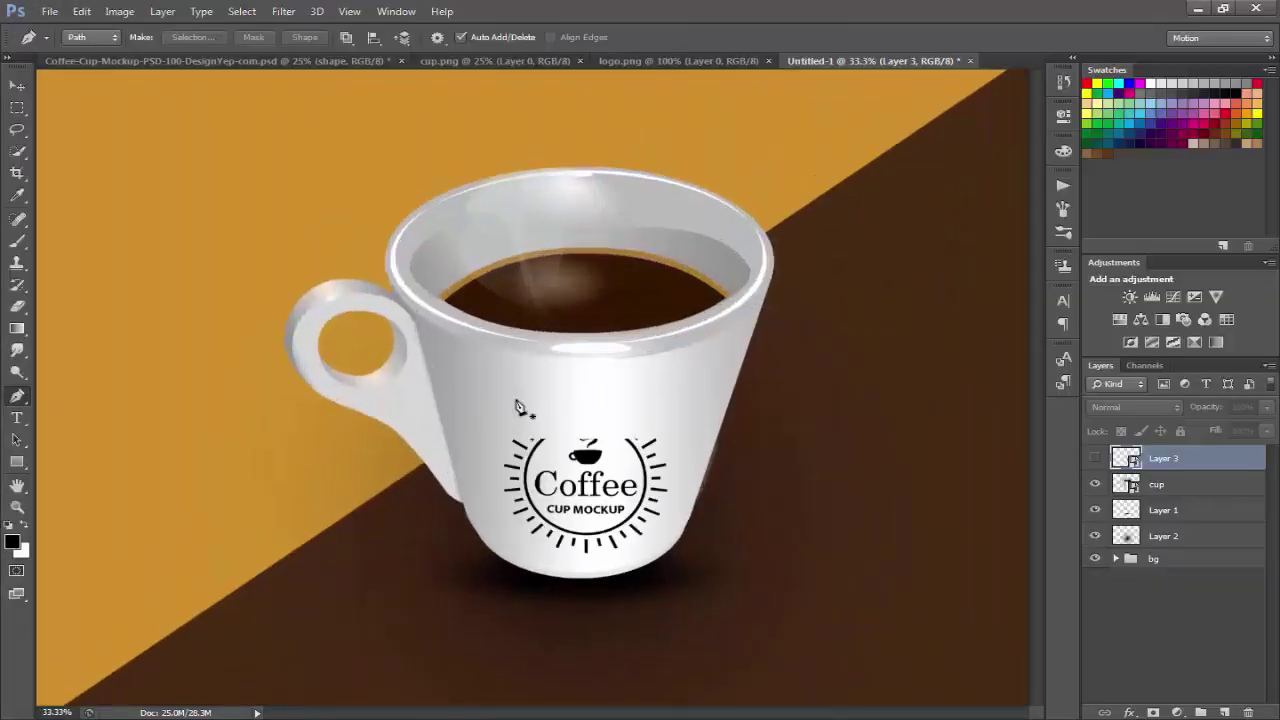
pyautogui.hotkey('ctrl', '+')
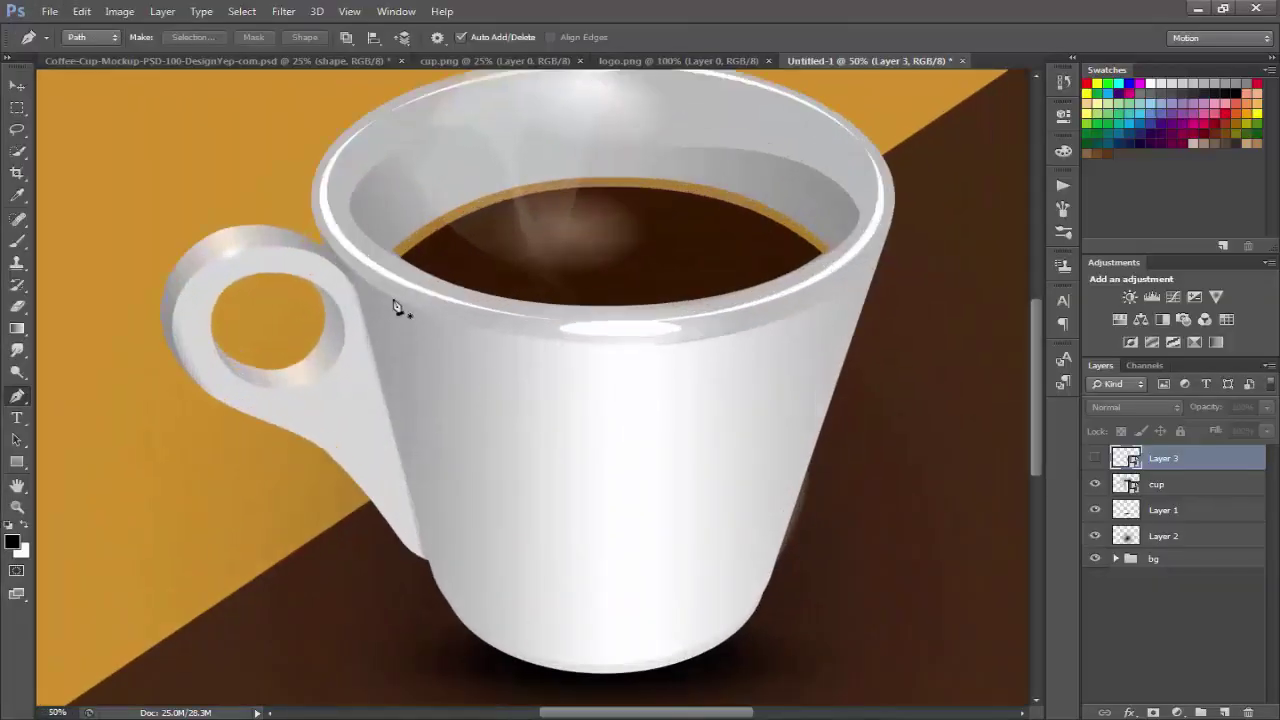
pyautogui.click(352, 272)
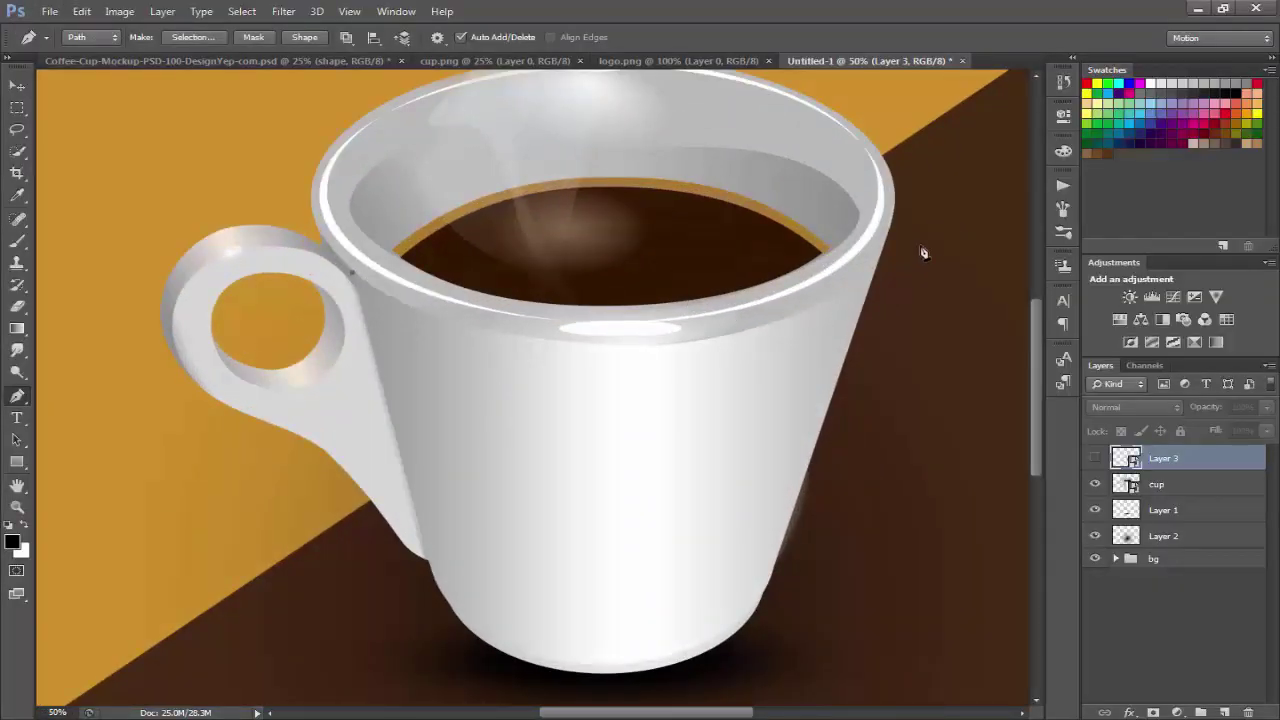
pyautogui.click(877, 265)
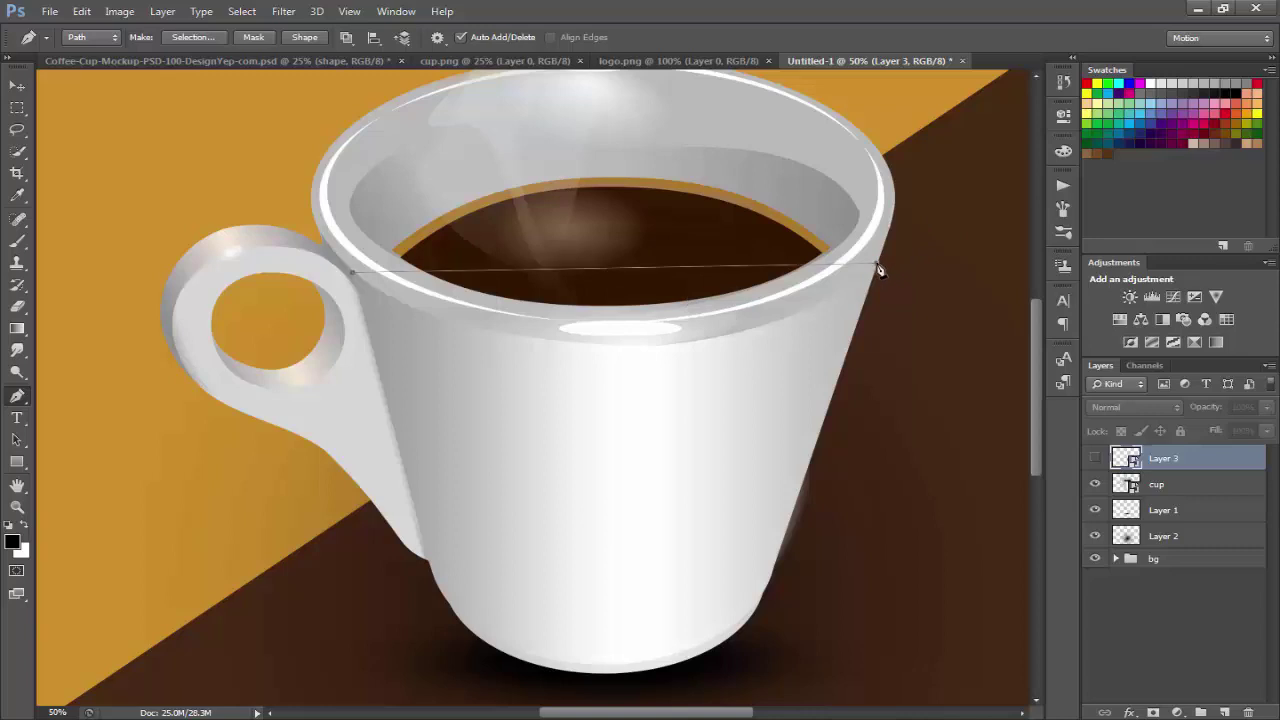
pyautogui.click(604, 270)
pyautogui.moveTo(604, 270); pyautogui.dragTo(615, 345)
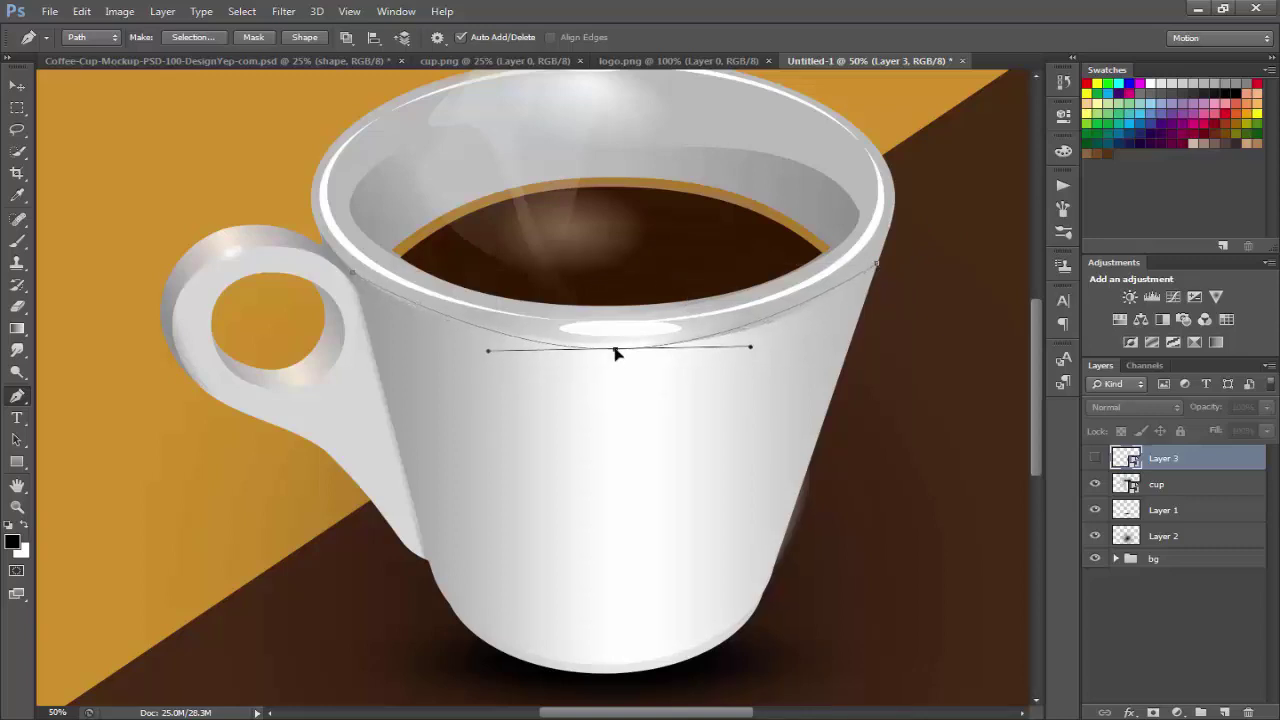
pyautogui.click(428, 312)
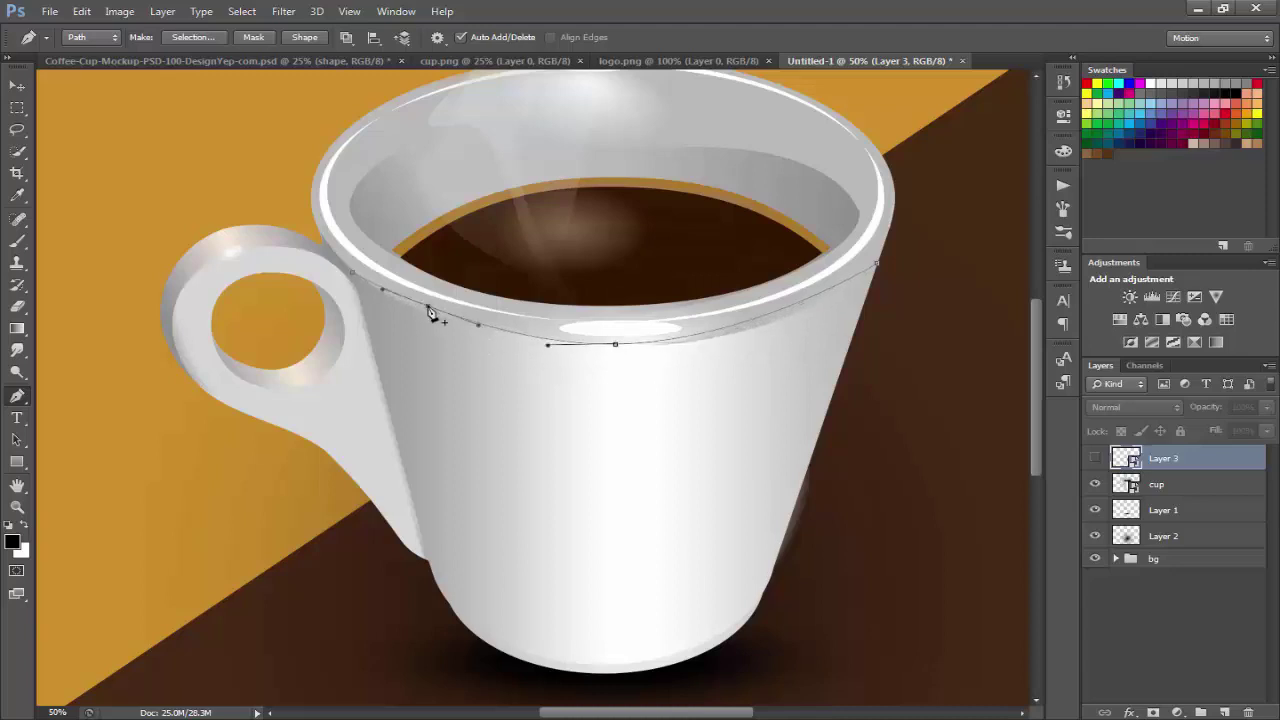
pyautogui.click(786, 308)
pyautogui.moveTo(786, 309); pyautogui.dragTo(790, 316)
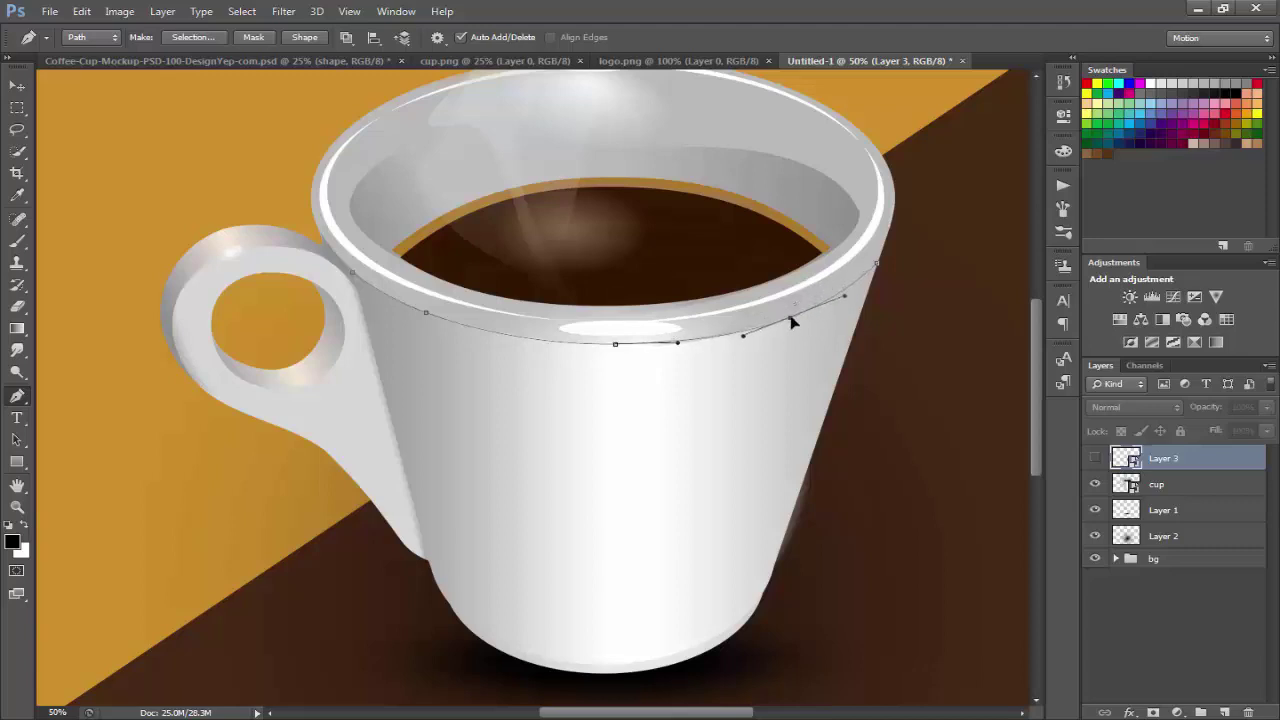
# Extend the path down the cup's right side and around its rounded bottom
pyautogui.click(761, 591)
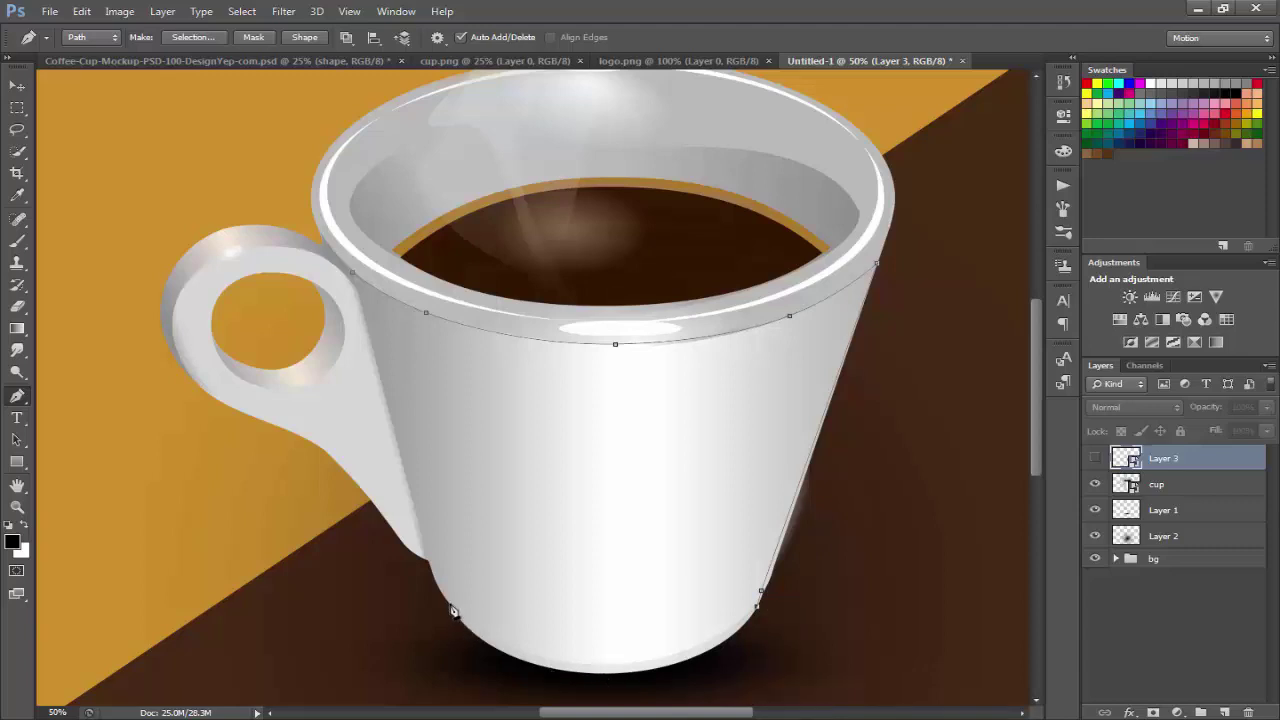
pyautogui.click(448, 605)
pyautogui.moveTo(622, 606)
pyautogui.mouseDown()
pyautogui.moveTo(621, 662)
pyautogui.moveTo(633, 668)
pyautogui.mouseUp()
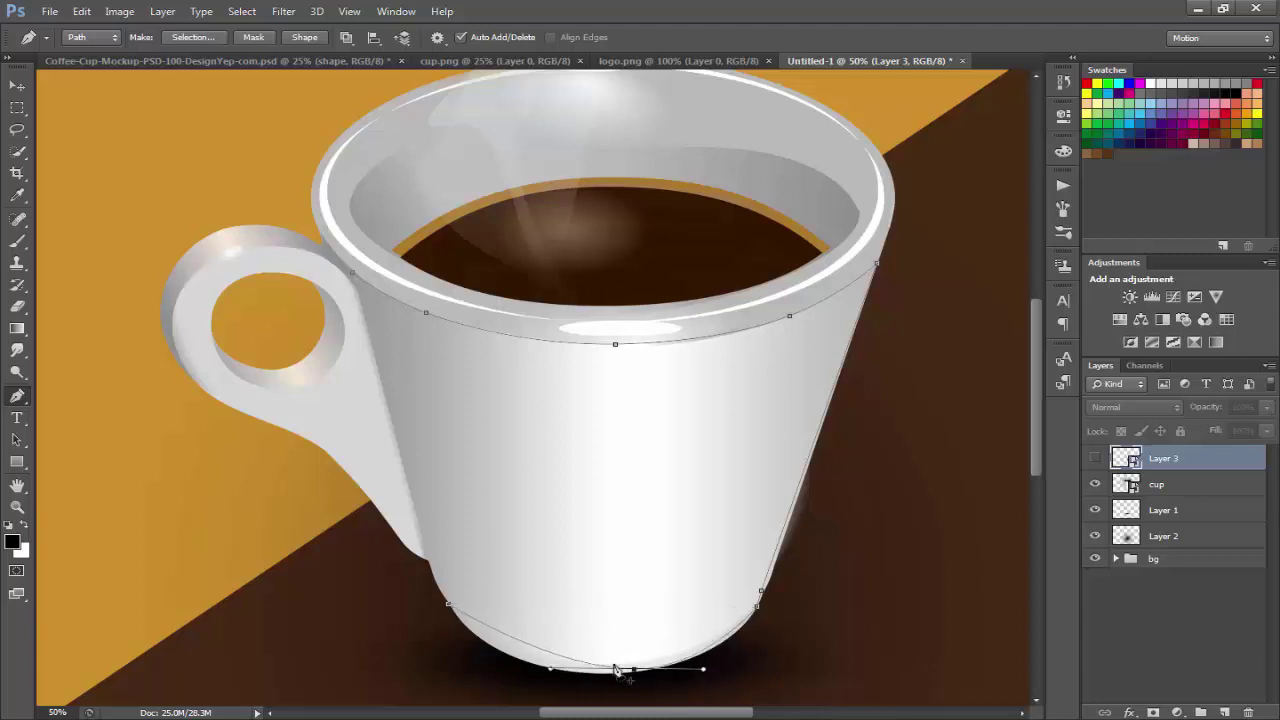
pyautogui.click(513, 655)
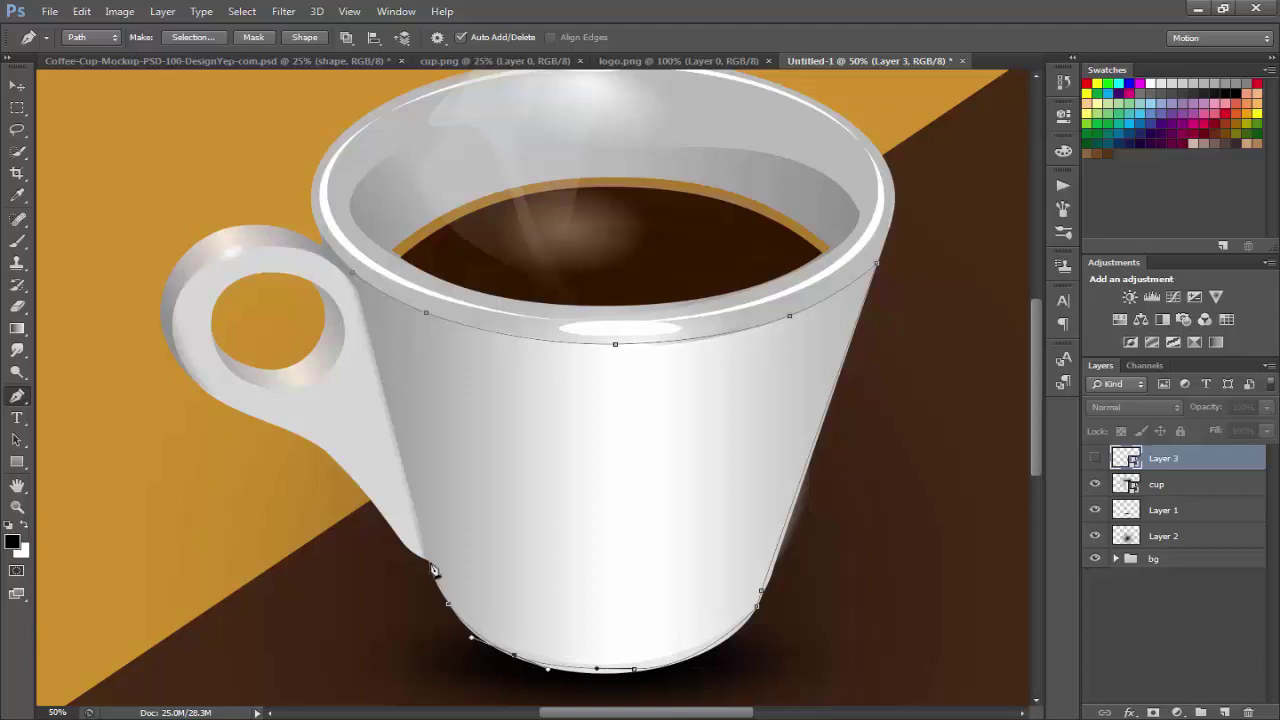
# Finish the cup outline path and turn it into a selection
pyautogui.press('Return')
pyautogui.rightClick(594, 409)
pyautogui.click(680, 94)
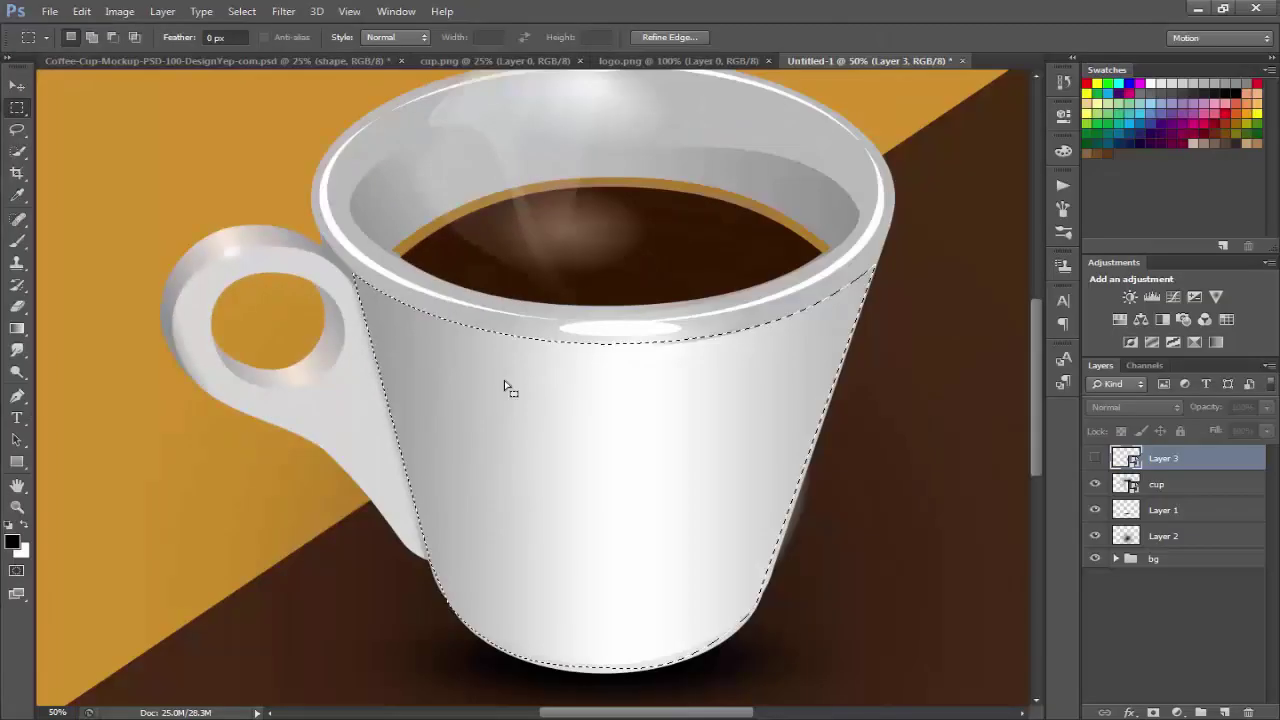
# With the cup layer active, copy the selected cup body onto a new Layer 4
pyautogui.rightClick(504, 380)
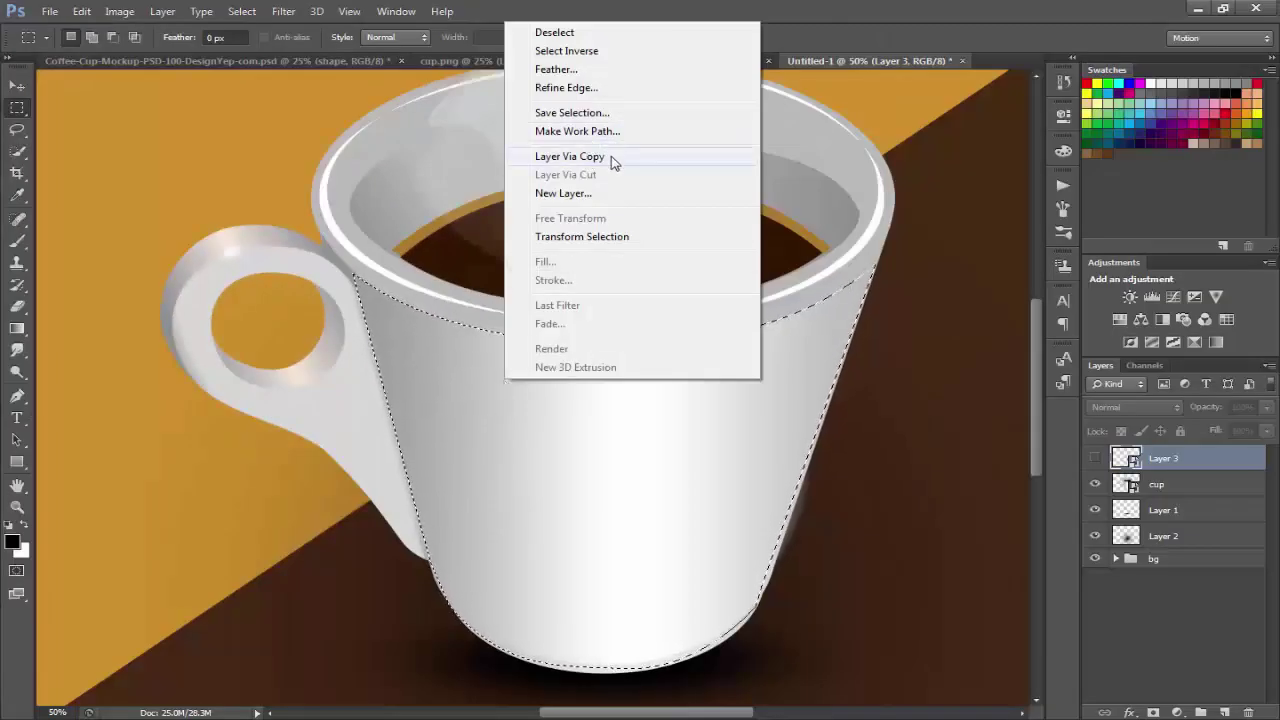
pyautogui.rightClick(583, 457)
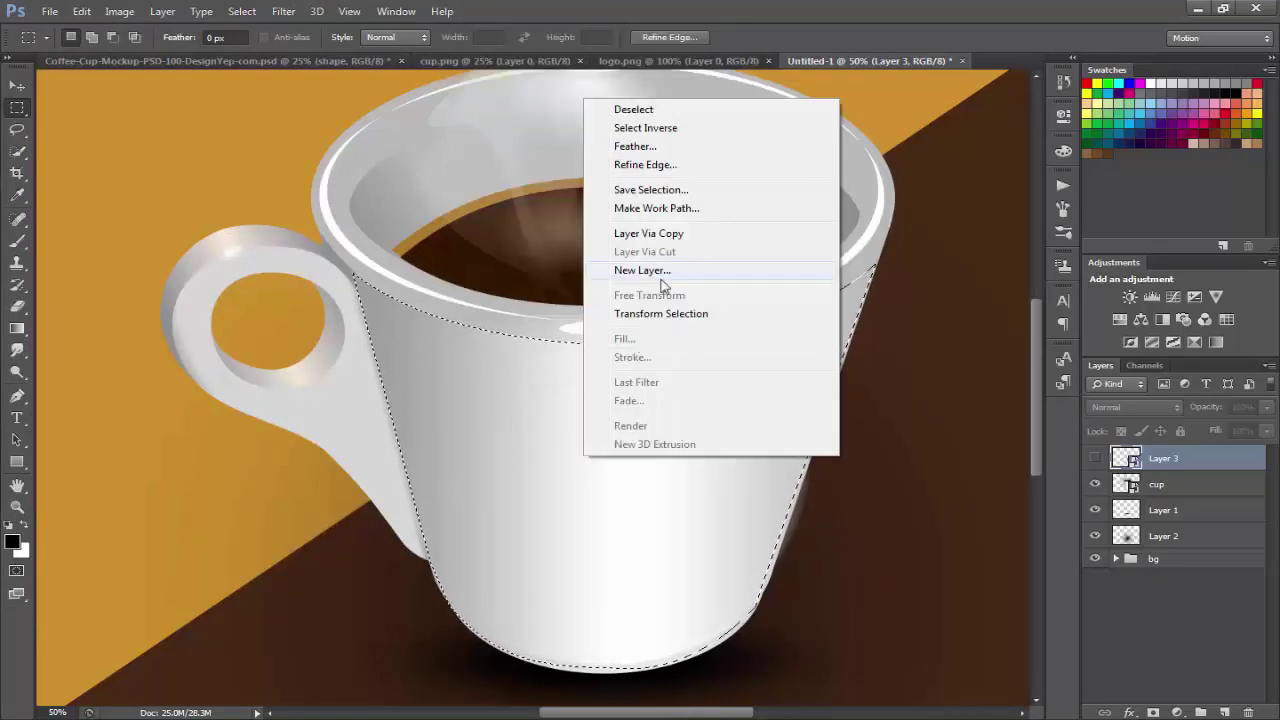
pyautogui.click(923, 305)
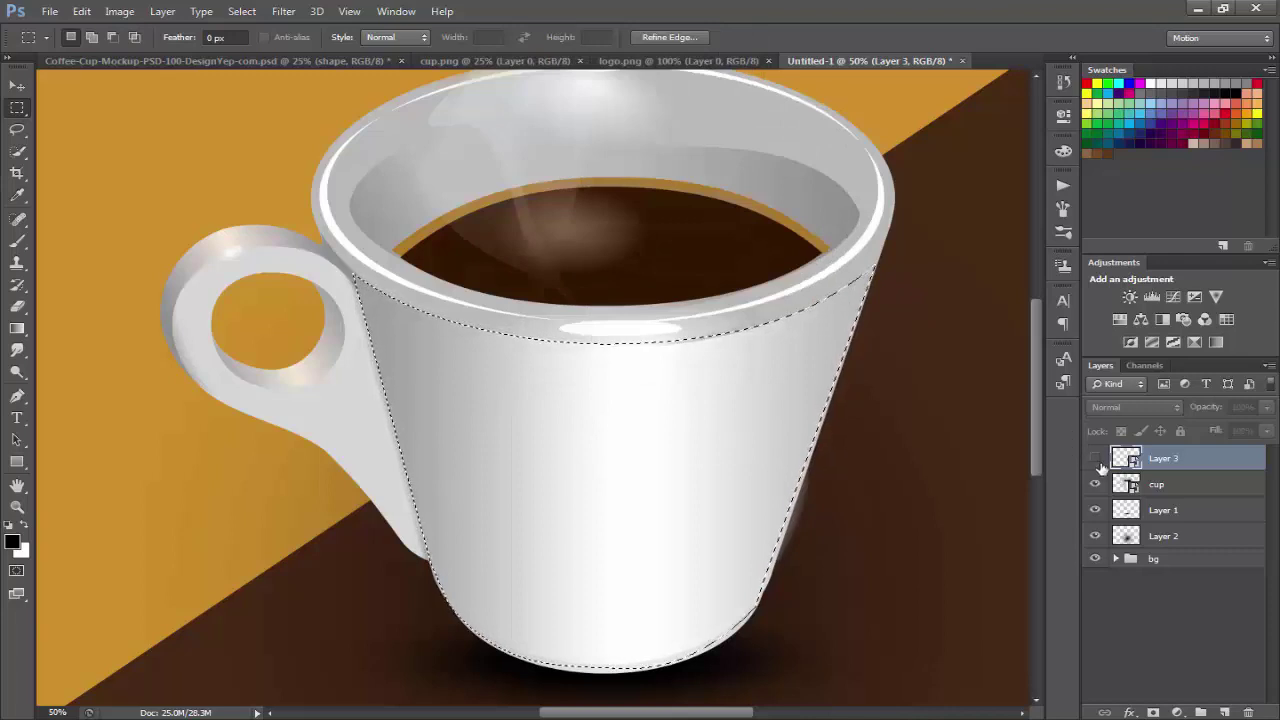
pyautogui.click(1160, 484)
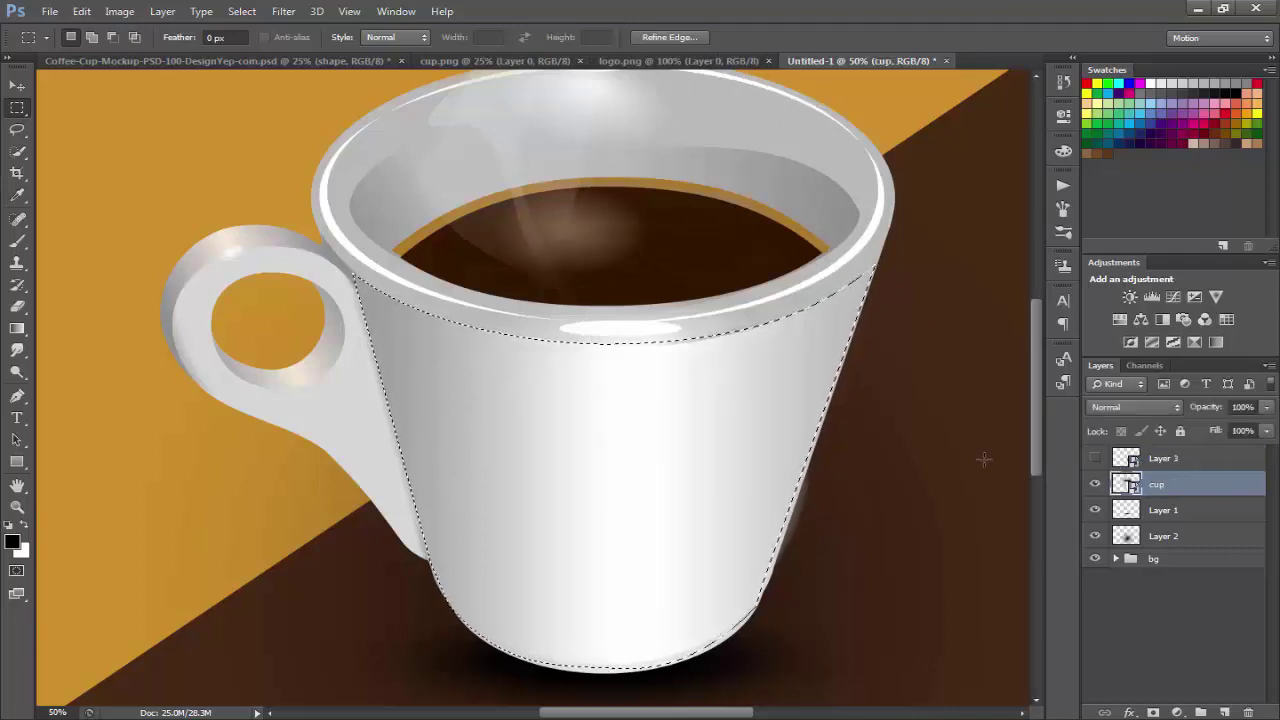
pyautogui.rightClick(601, 410)
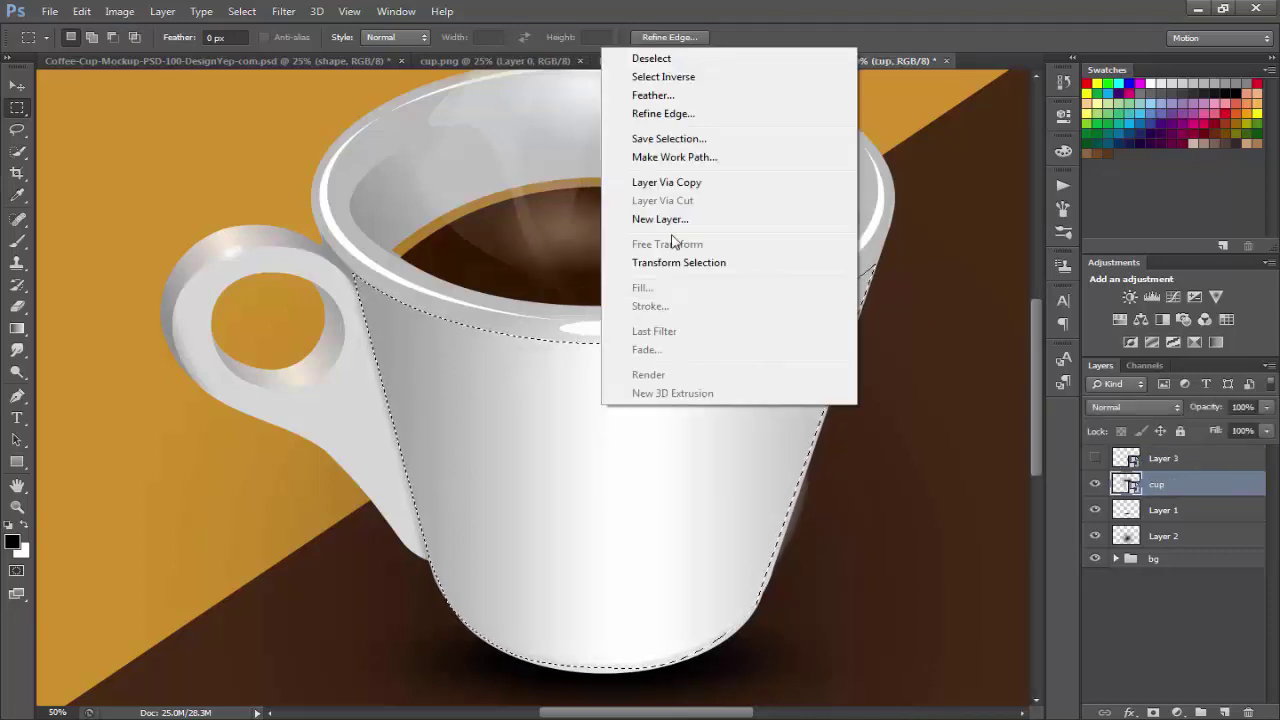
pyautogui.click(692, 184)
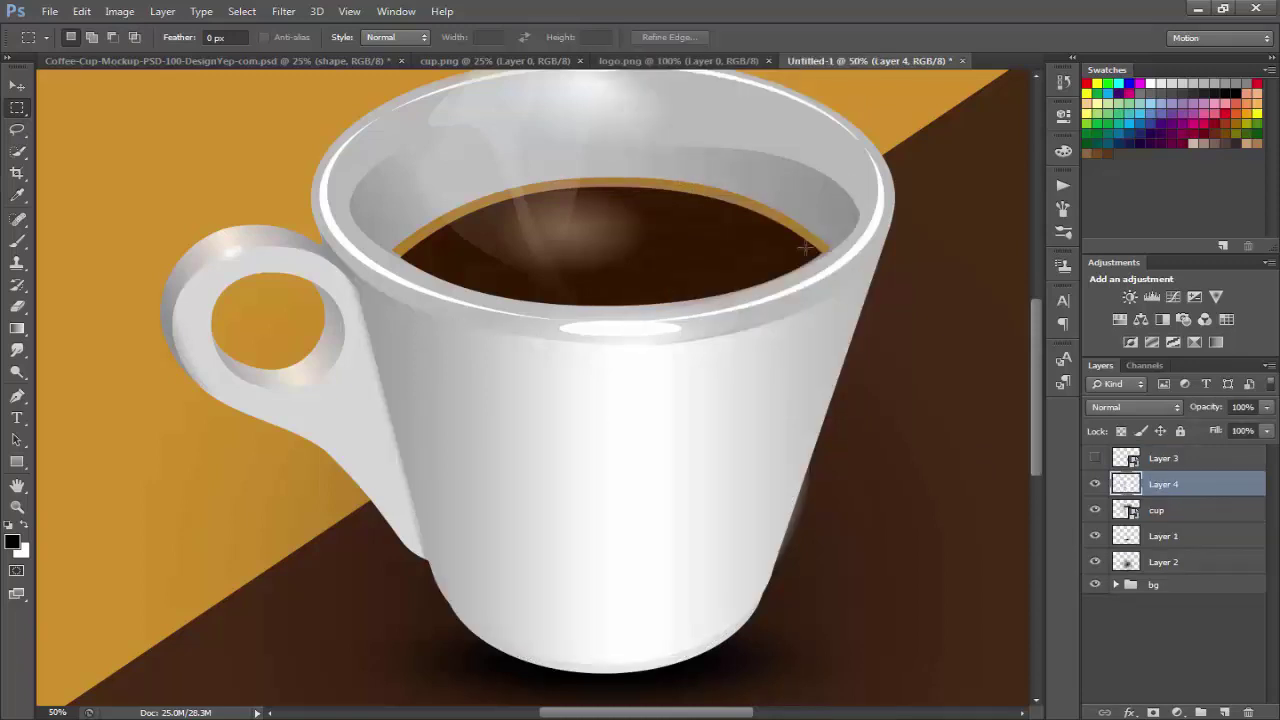
# Hide the cup layer, drop Layer 4 to 10% opacity and move it above Layer 3
pyautogui.click(1095, 511)
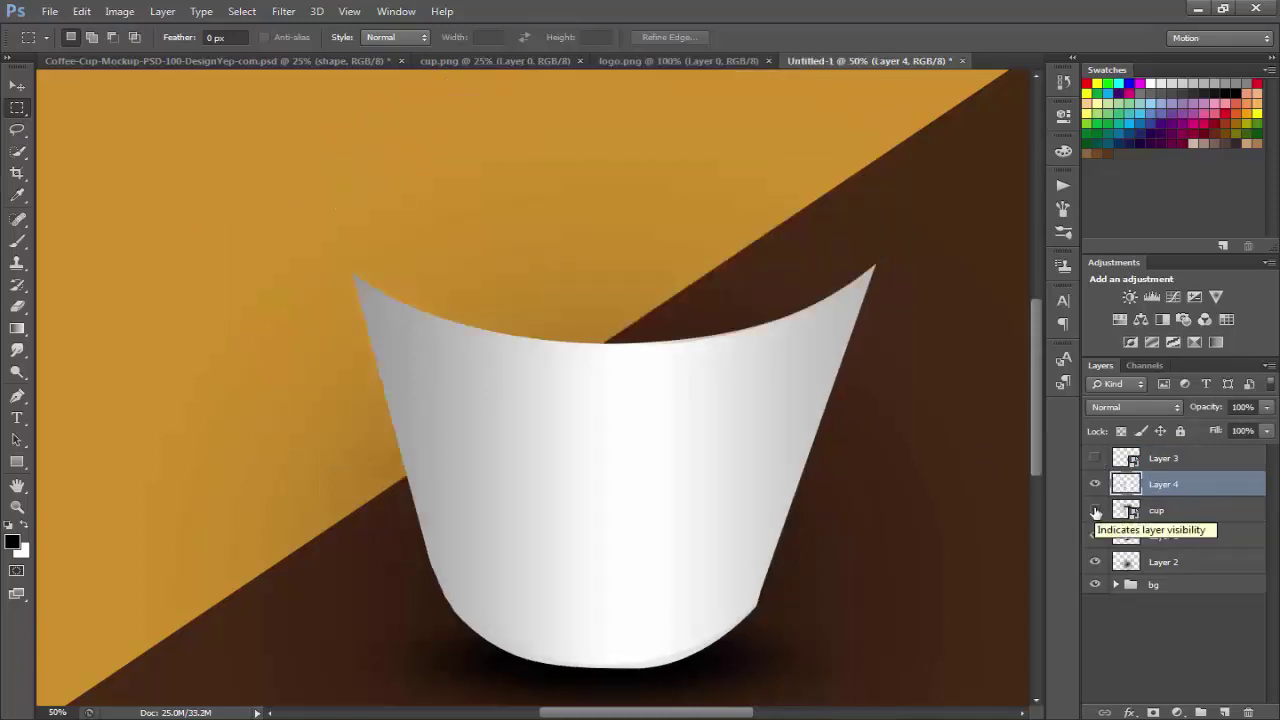
pyautogui.scroll(-2, 864, 511)
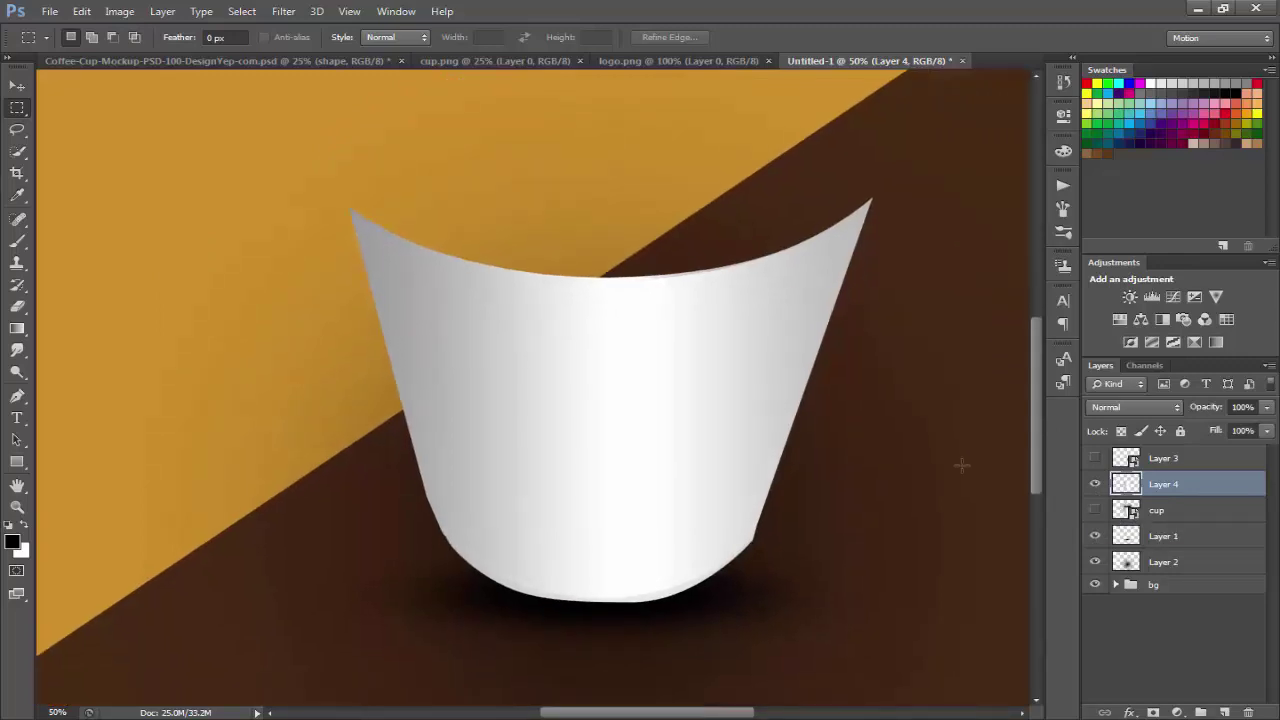
pyautogui.click(1267, 430)
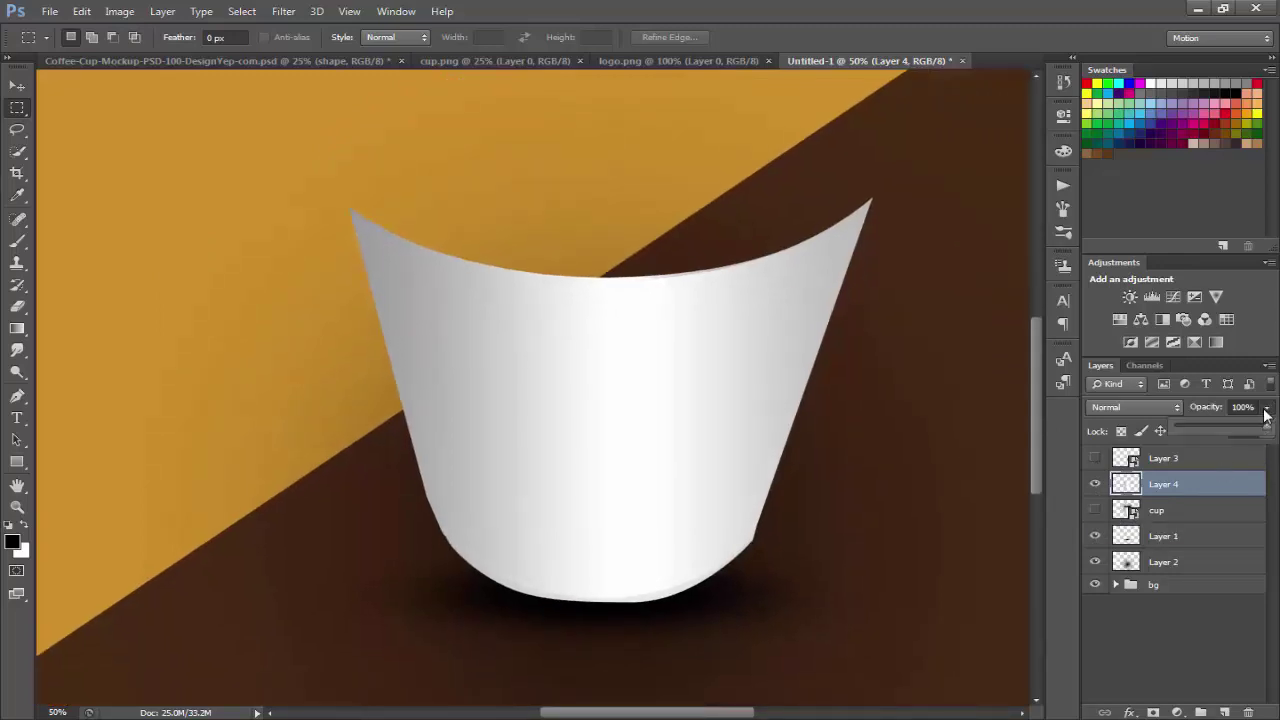
pyautogui.moveTo(1193, 424); pyautogui.dragTo(1186, 424)
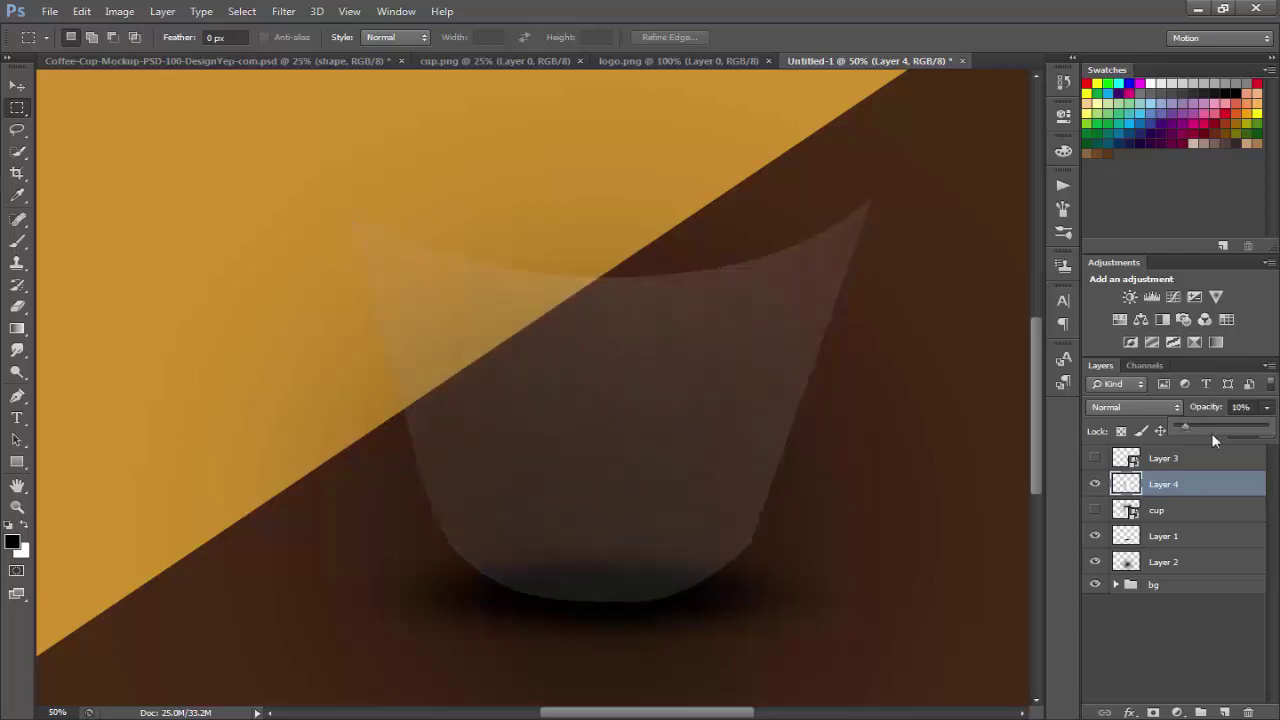
pyautogui.click(1247, 484)
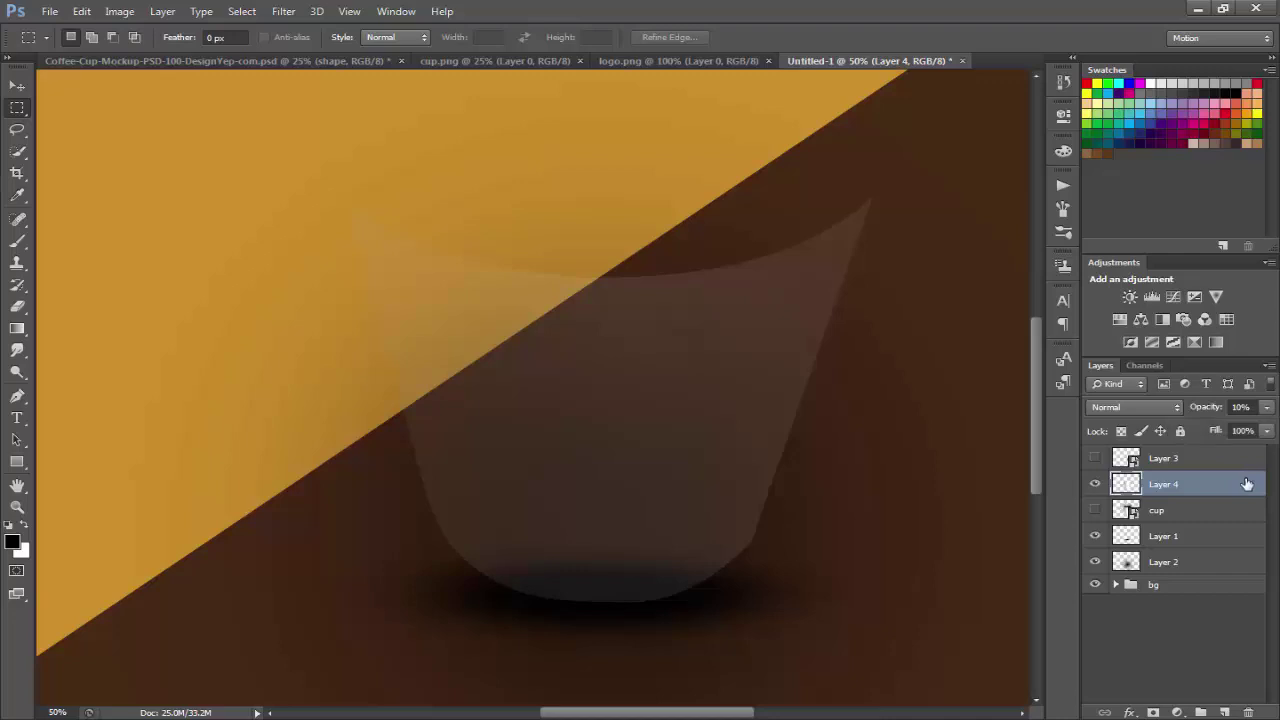
pyautogui.moveTo(1172, 486); pyautogui.dragTo(1166, 448)
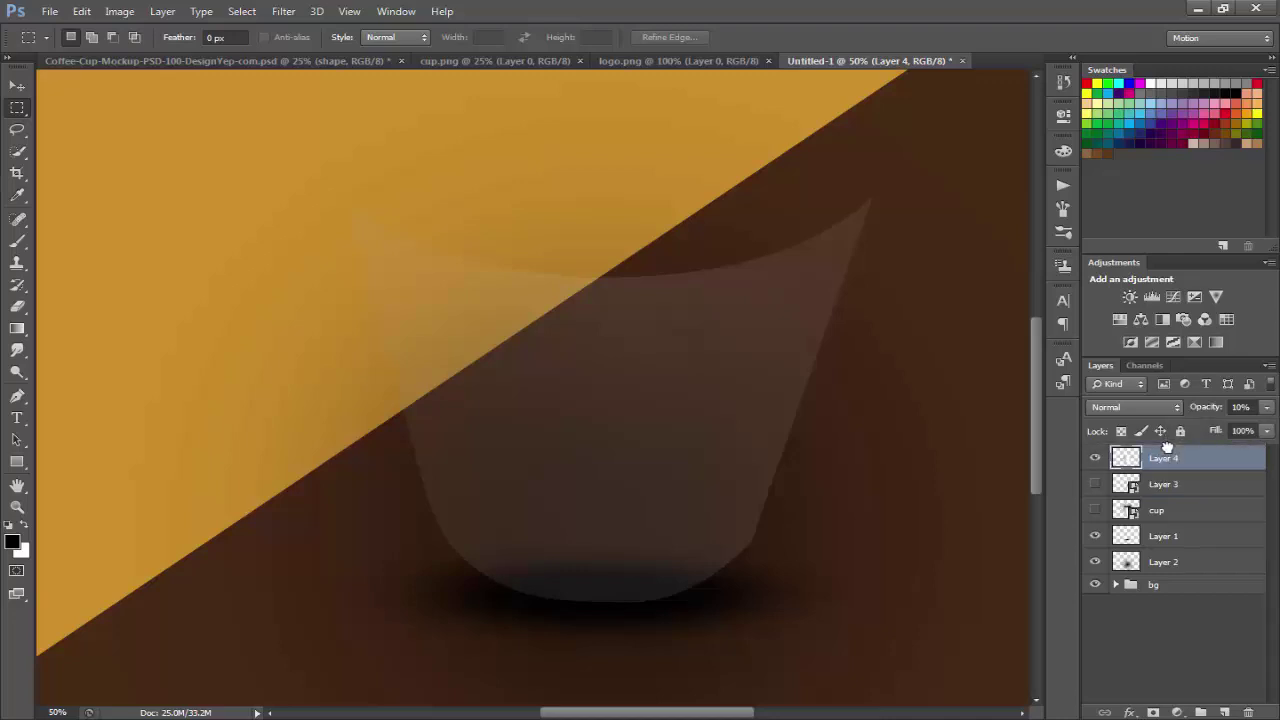
# Enable a Gradient Overlay on Layer 4 with angle 0°
pyautogui.doubleClick(1253, 457)
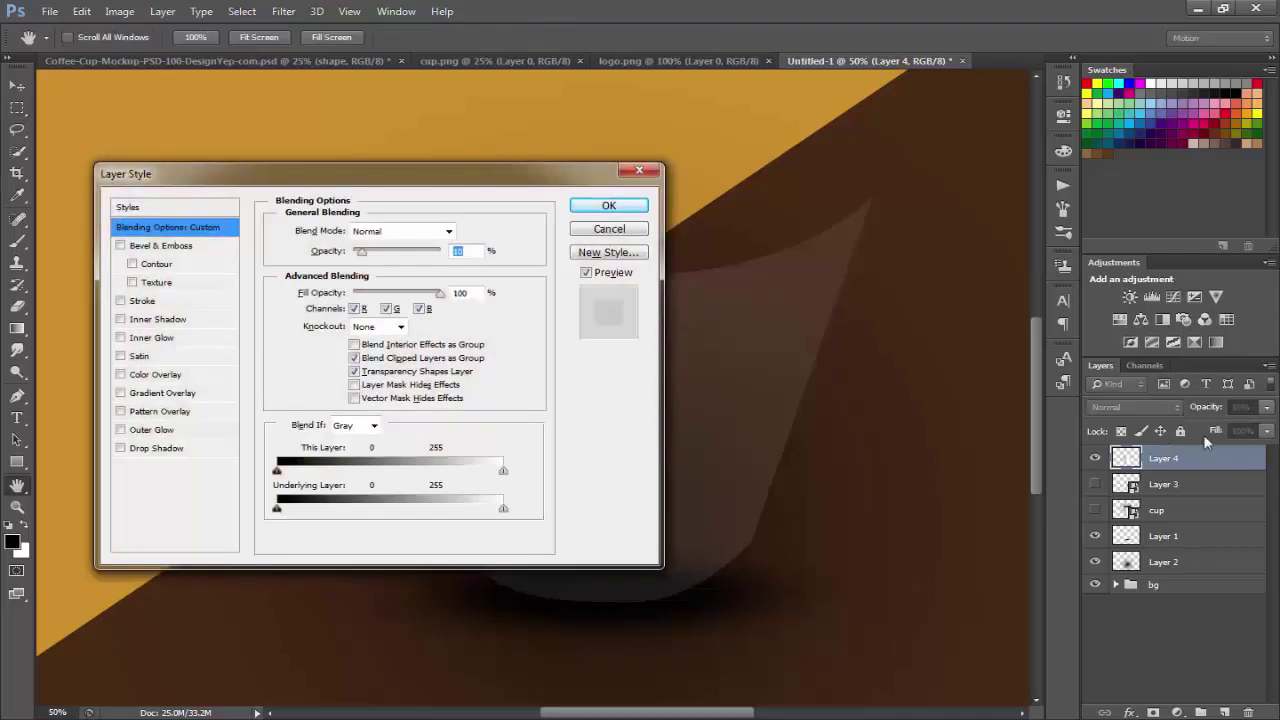
pyautogui.moveTo(477, 183); pyautogui.dragTo(461, 122)
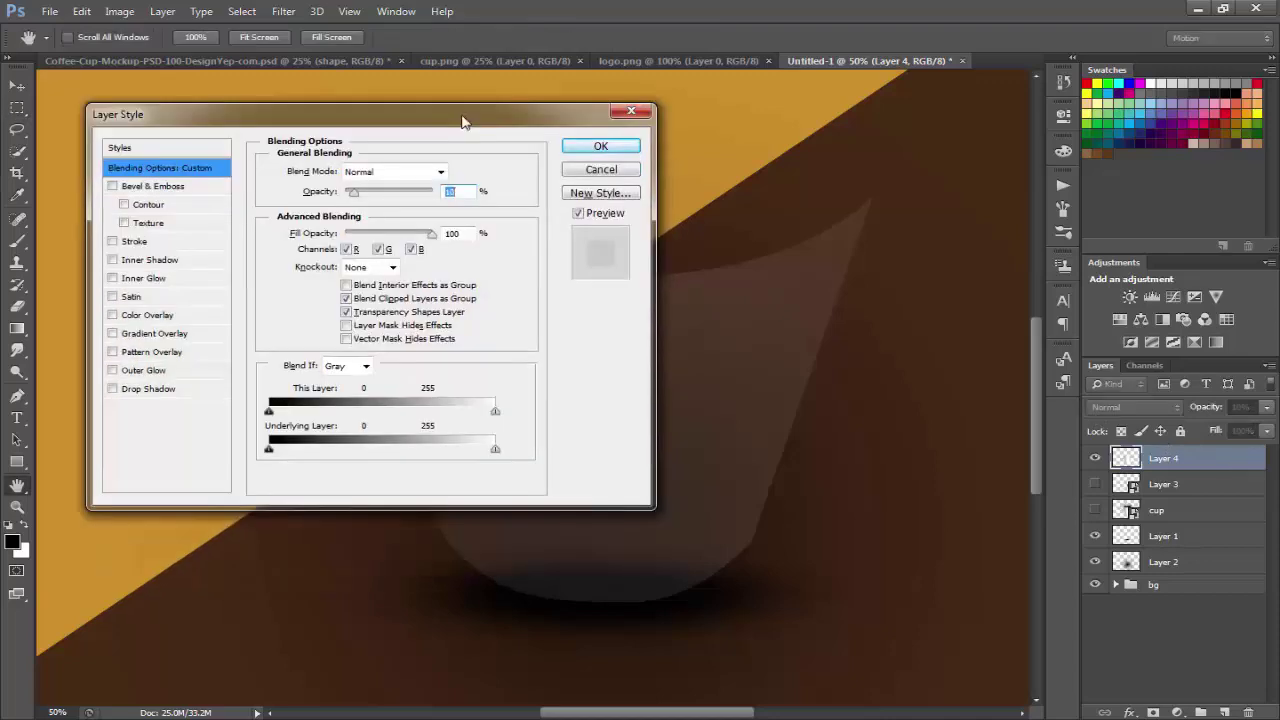
pyautogui.click(105, 332)
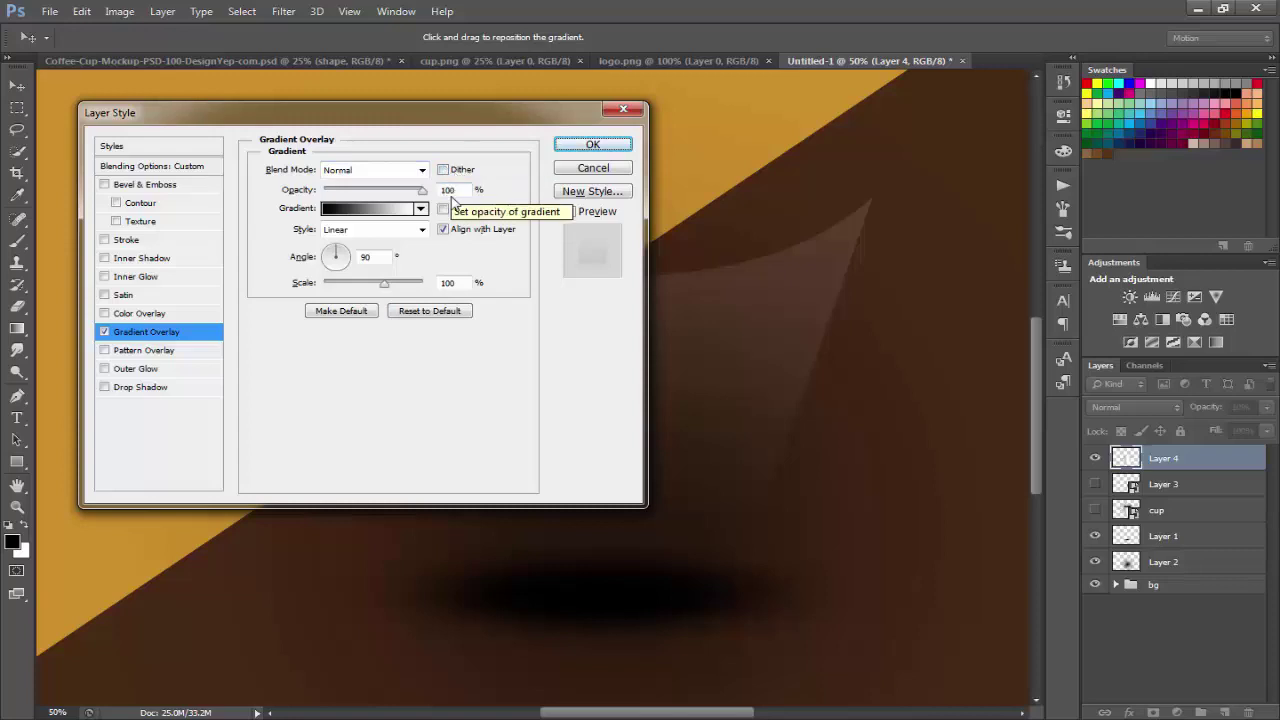
pyautogui.click(362, 257)
pyautogui.write('0')
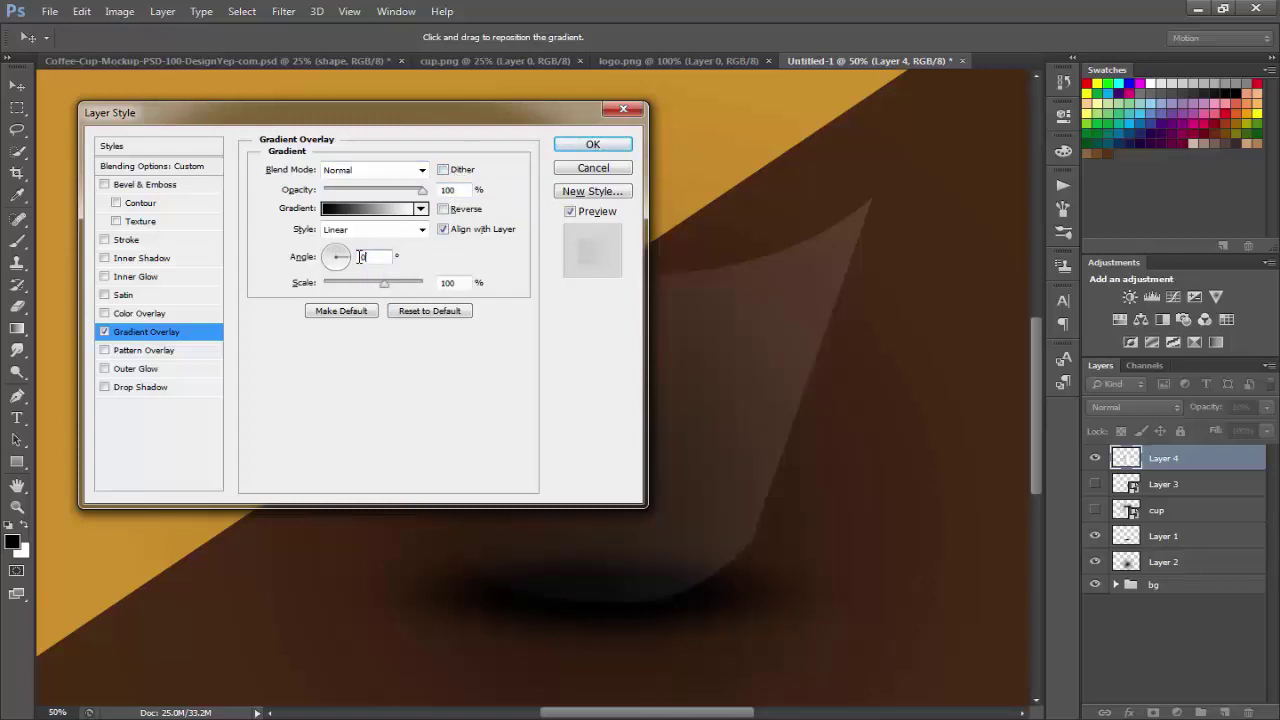
# Set the gradient's left stop to dark grey 252525
pyautogui.click(393, 212)
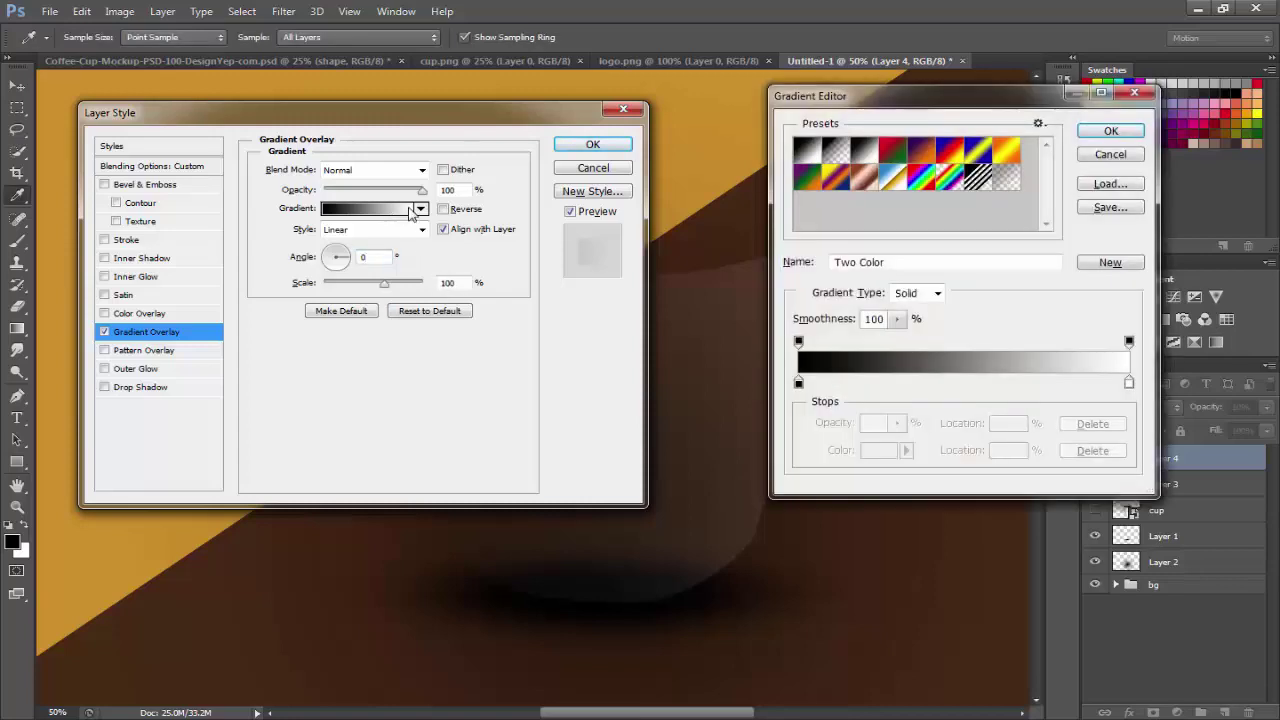
pyautogui.click(799, 384)
pyautogui.doubleClick(799, 384)
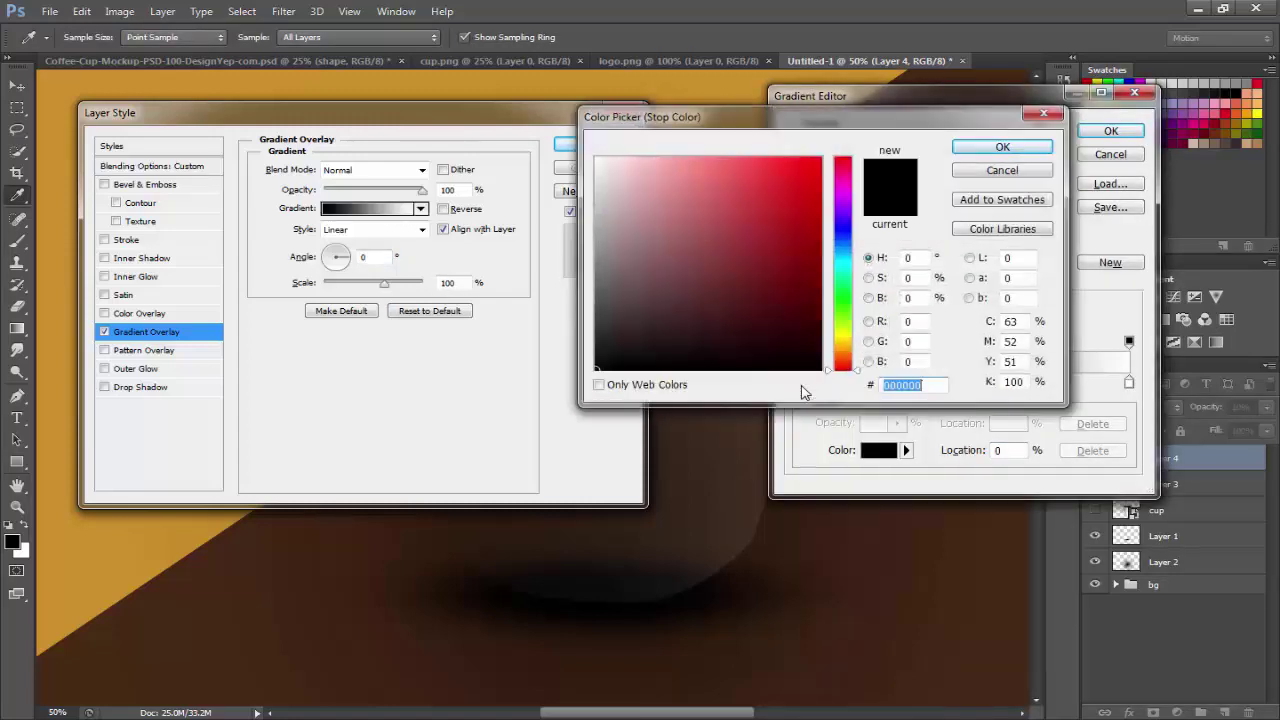
pyautogui.press('BackSpace')
pyautogui.write('252')
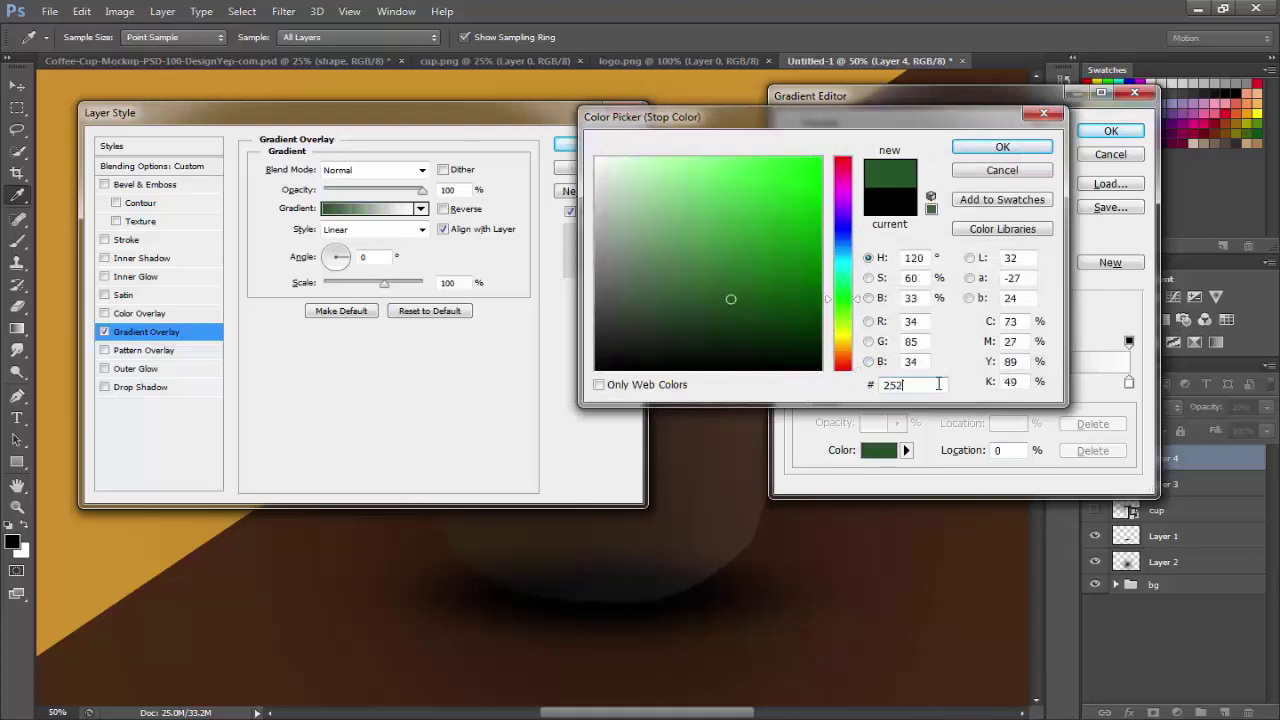
pyautogui.write('525')
pyautogui.press('Return')
# Add a white gradient stop at 50% location
pyautogui.click(980, 383)
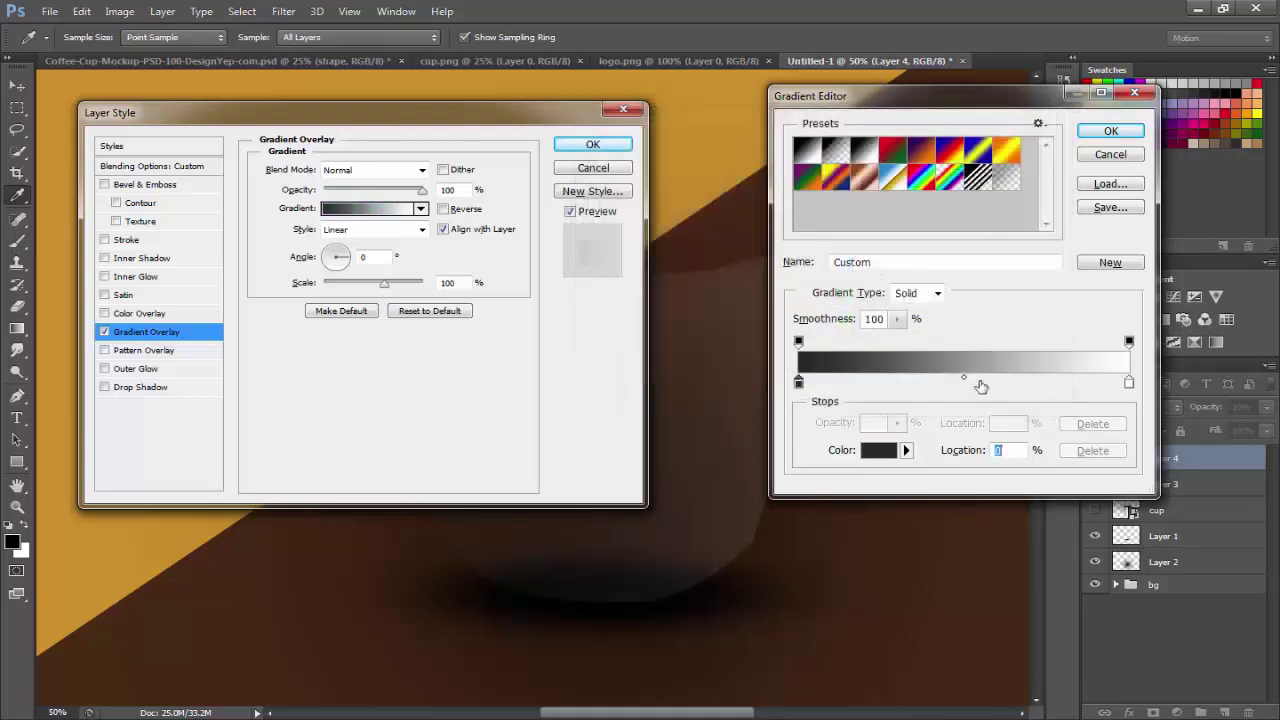
pyautogui.doubleClick(980, 385)
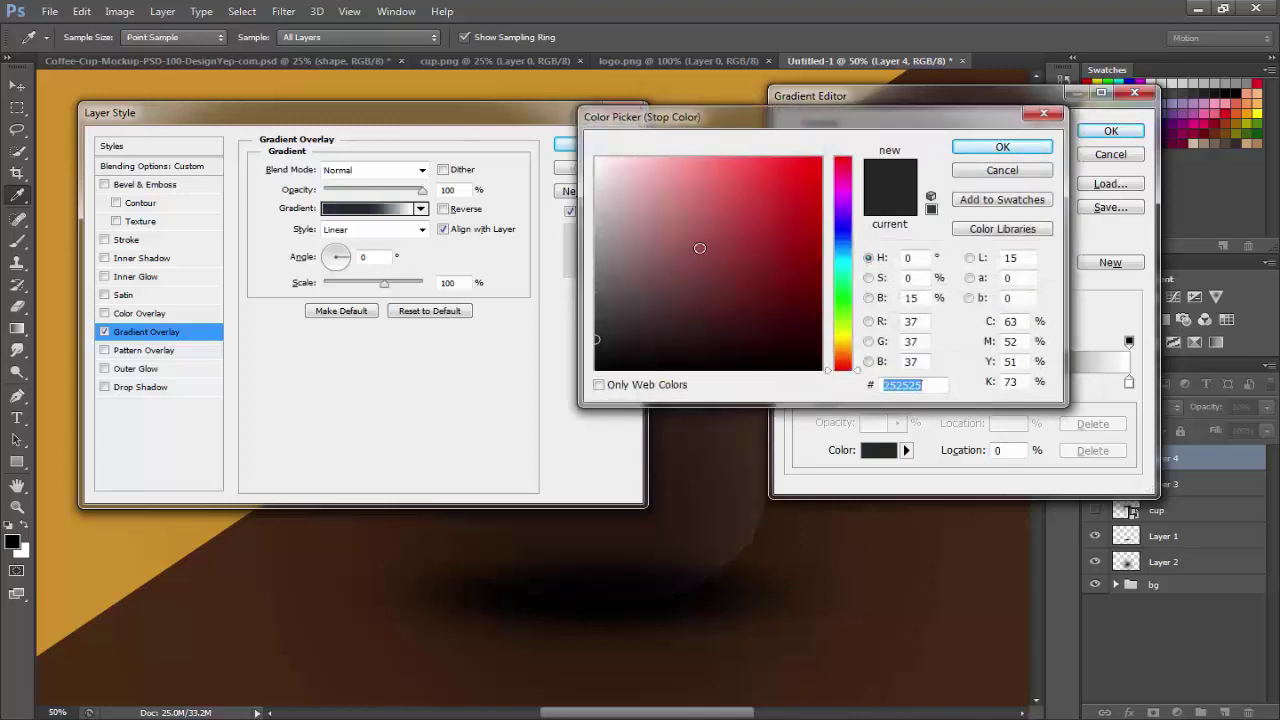
pyautogui.click(597, 158)
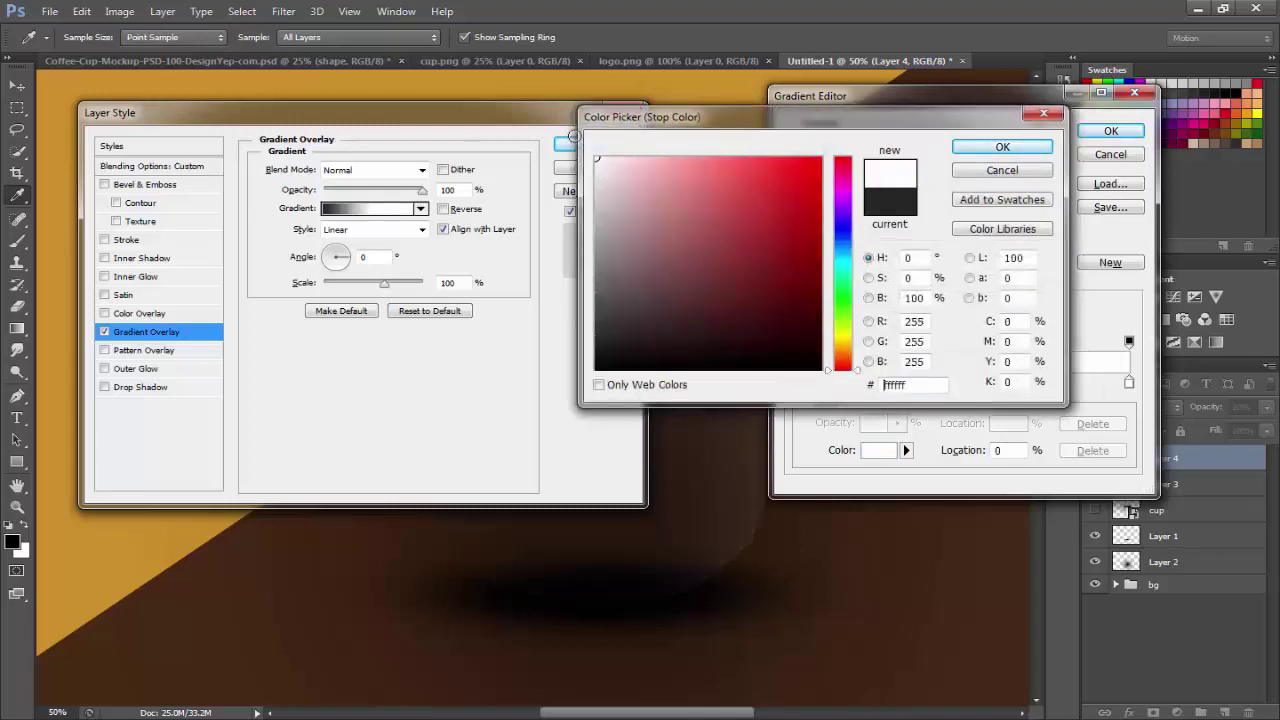
pyautogui.click(975, 147)
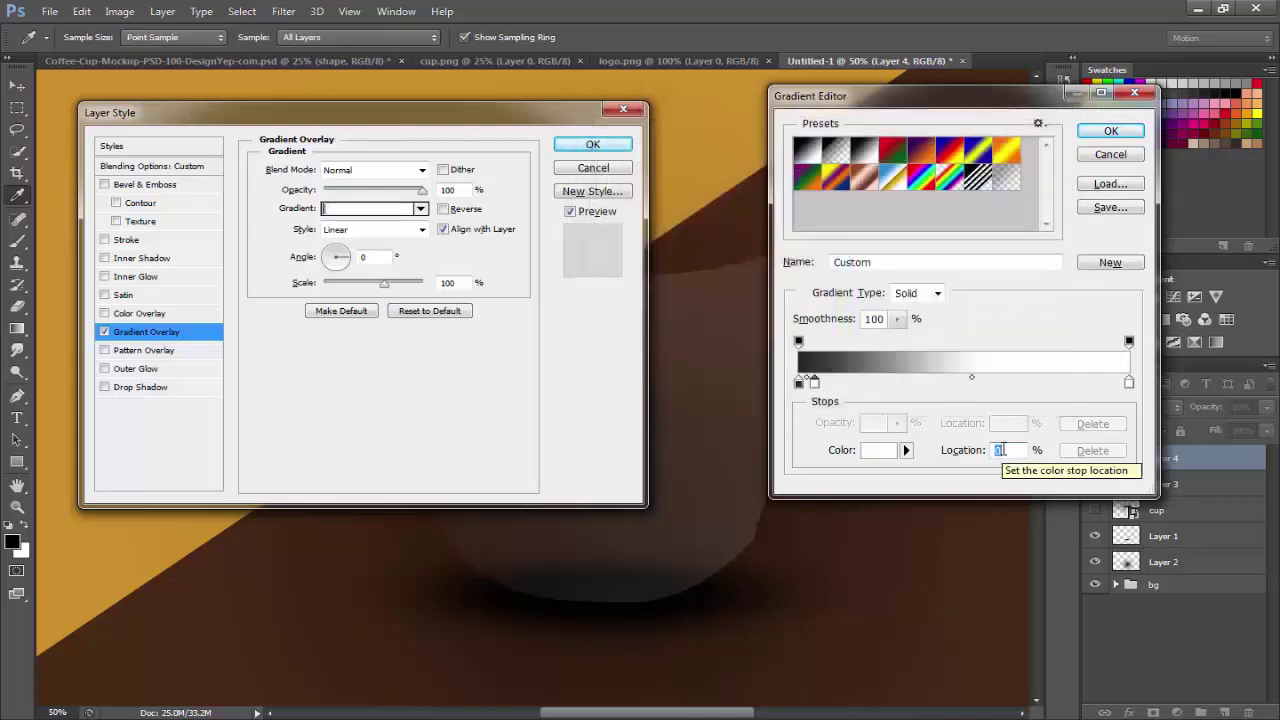
pyautogui.write('50')
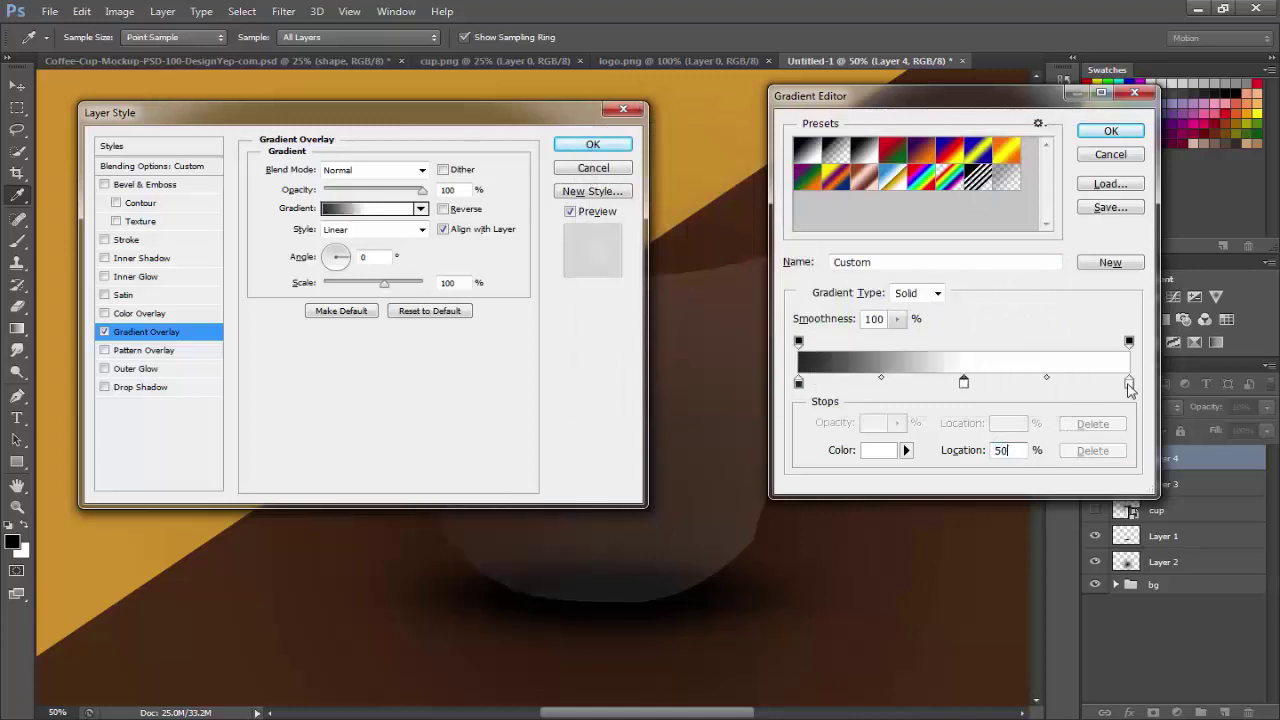
# Set the right gradient stop to grey 474747 and accept the gradient
pyautogui.doubleClick(1129, 382)
pyautogui.press('BackSpace')
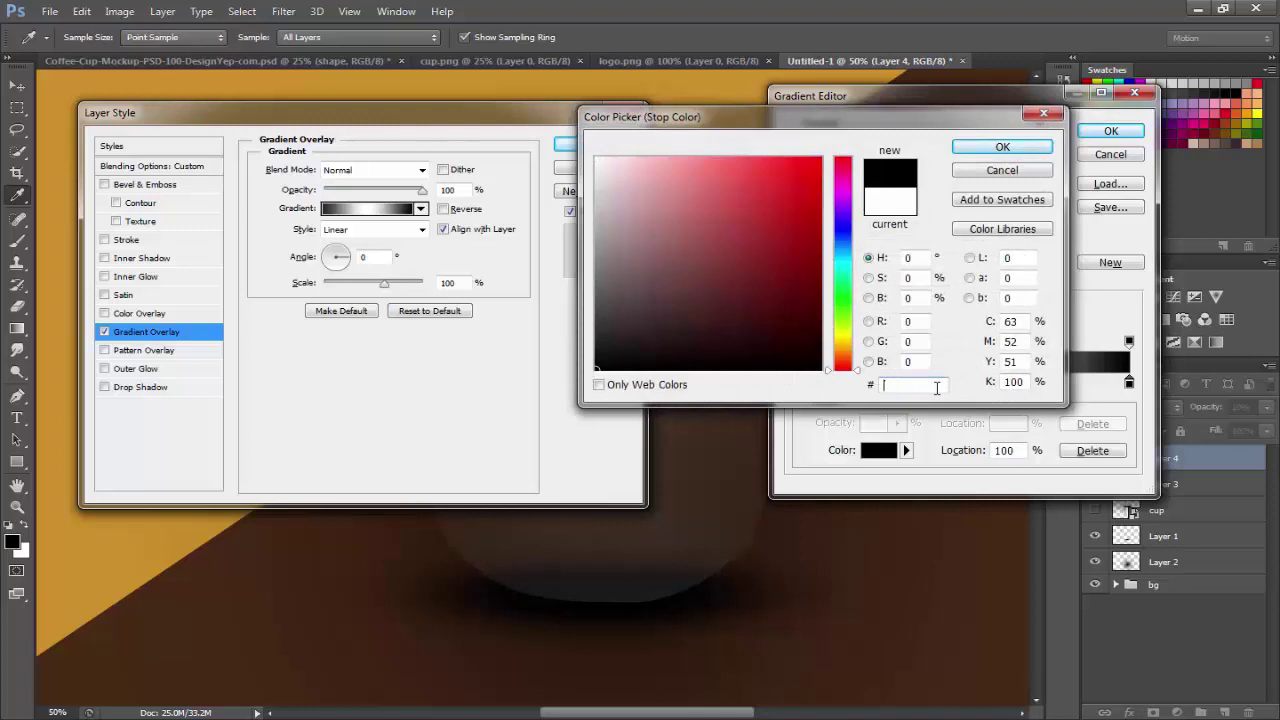
pyautogui.write('47474')
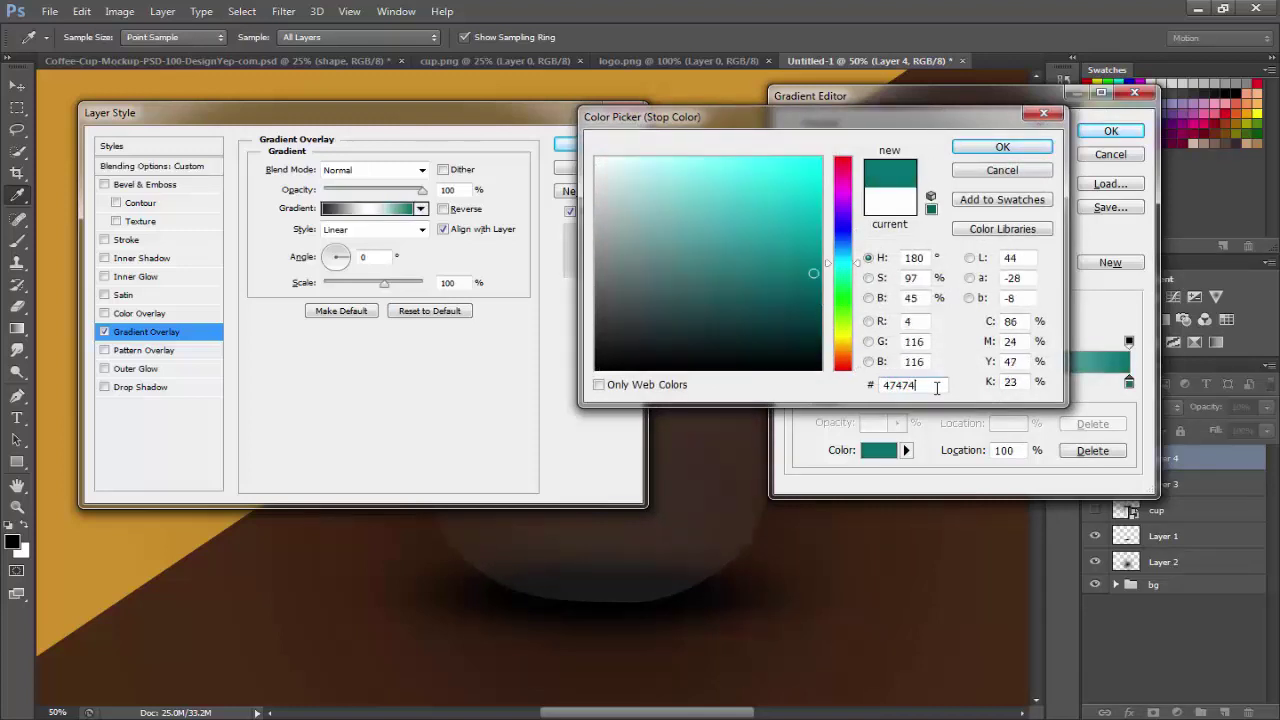
pyautogui.write('7')
pyautogui.press('Return')
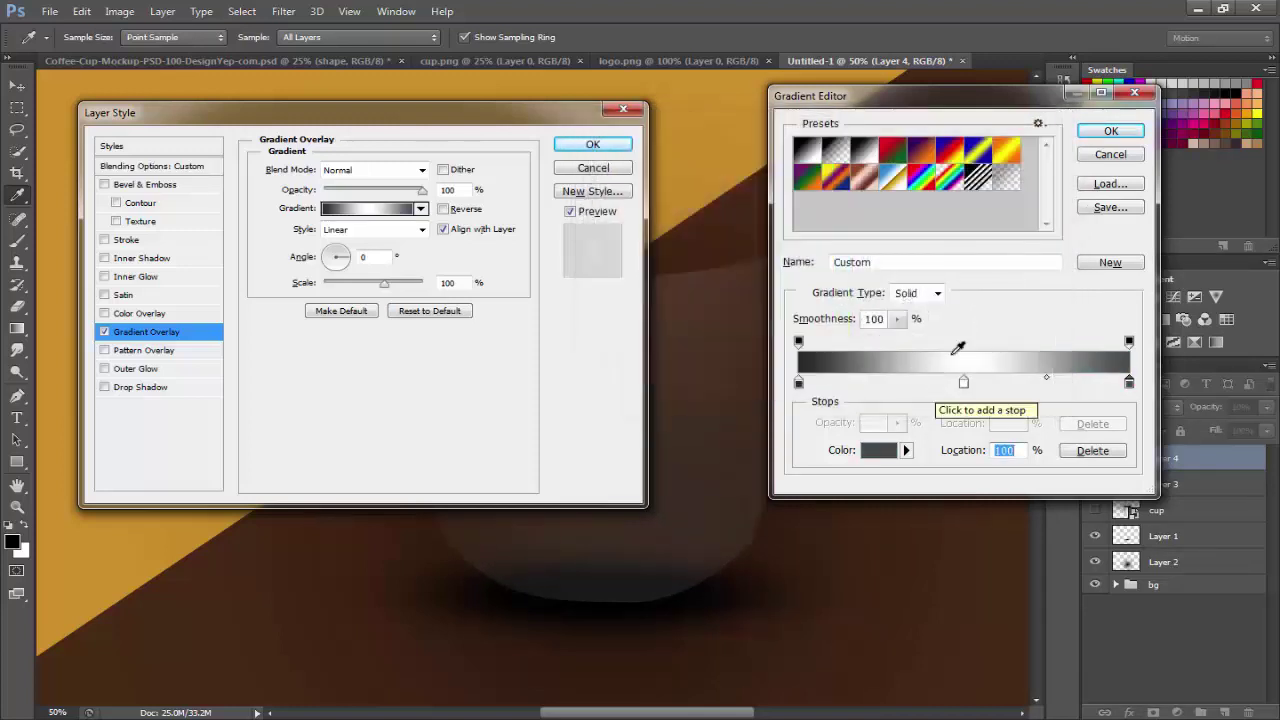
pyautogui.click(1108, 133)
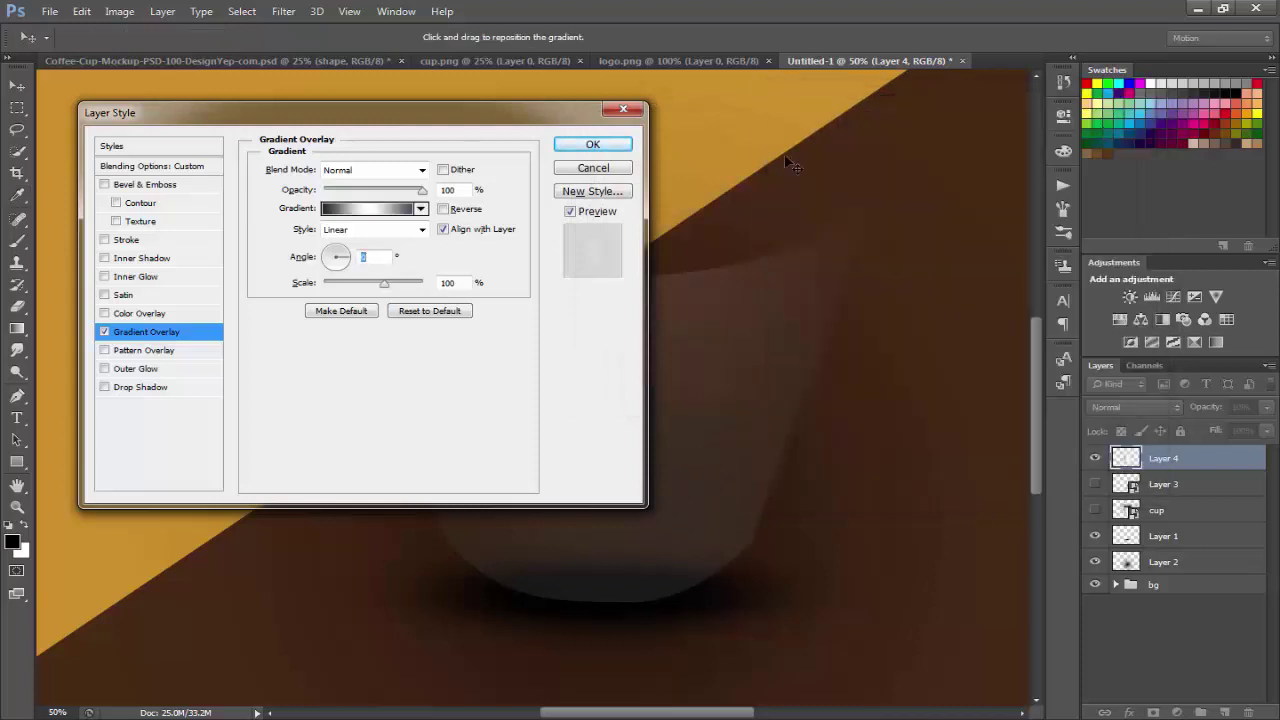
# Apply the gradient overlay and return Layer 4's opacity to 10% after checking it at full
pyautogui.click(607, 147)
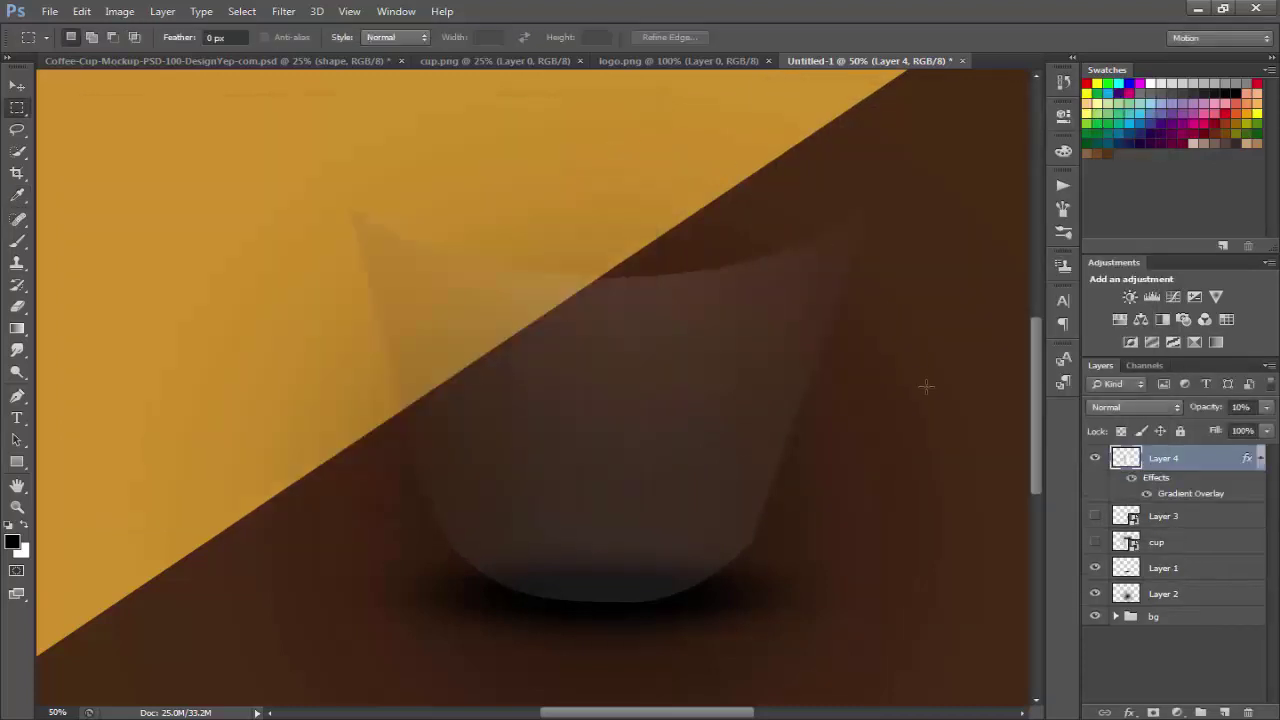
pyautogui.press('v')
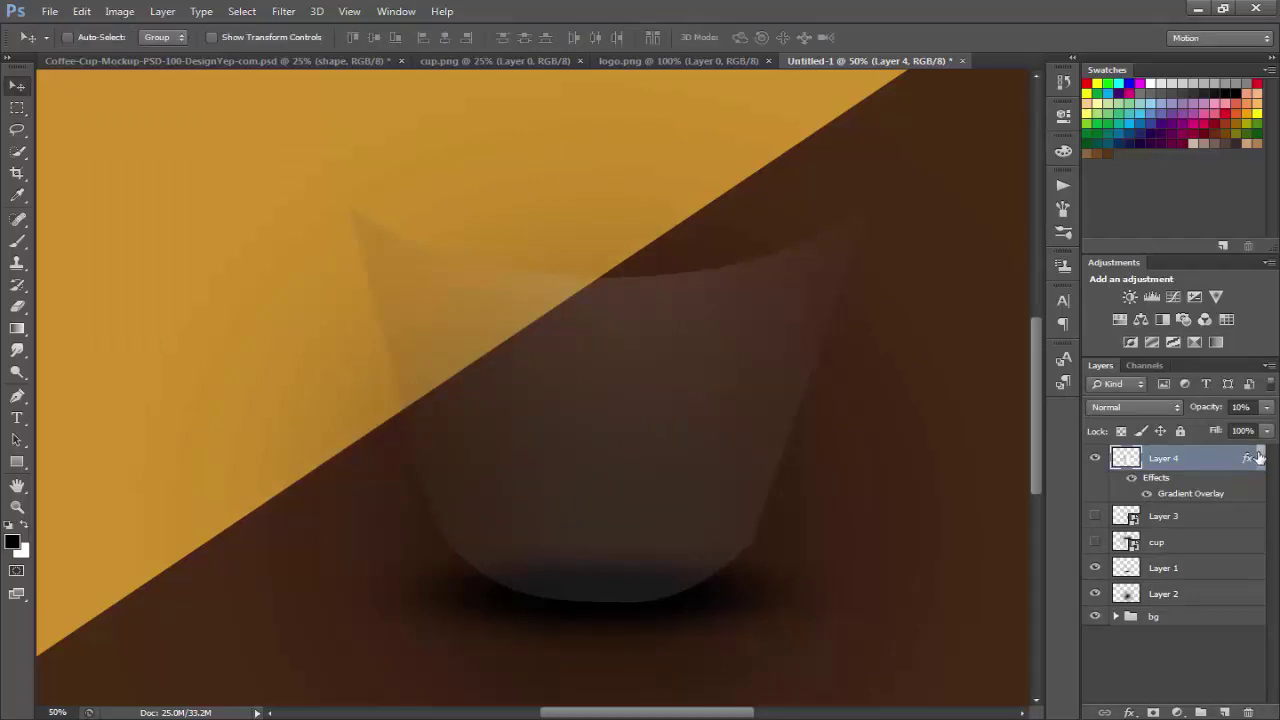
pyautogui.click(1256, 457)
pyautogui.click(1266, 407)
pyautogui.moveTo(1186, 427); pyautogui.dragTo(1270, 427)
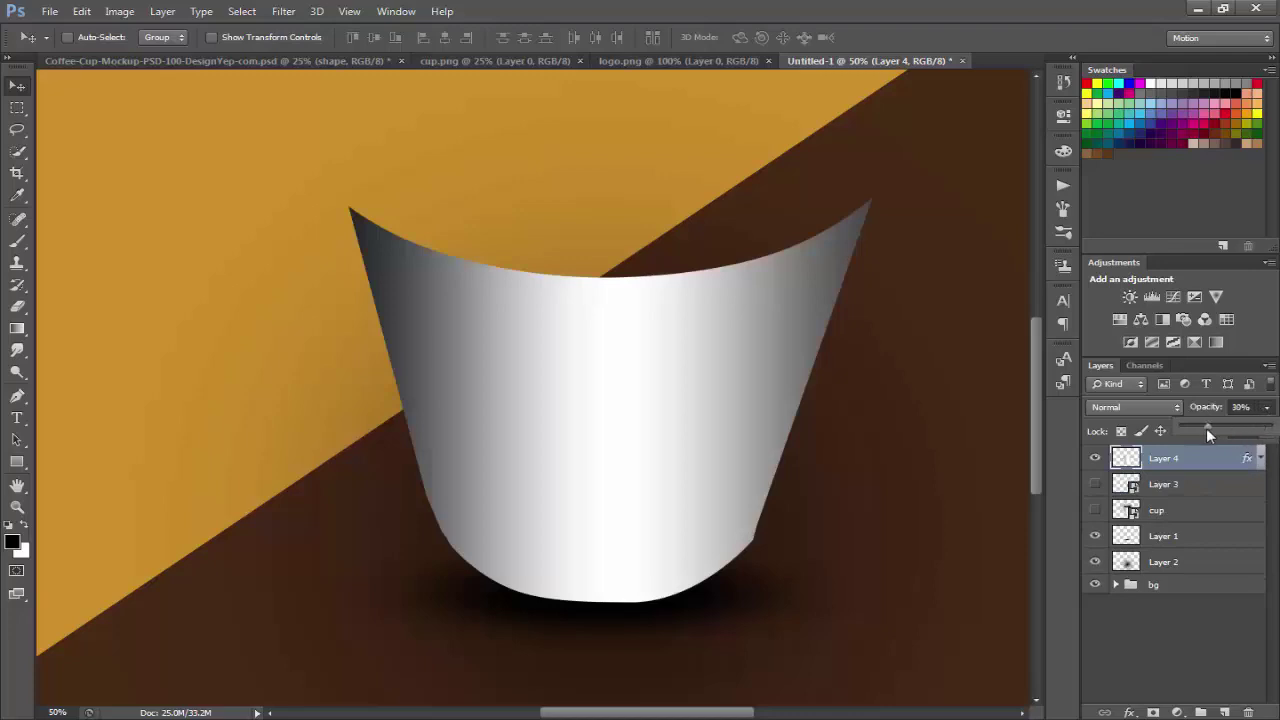
pyautogui.moveTo(1200, 428); pyautogui.dragTo(1187, 428)
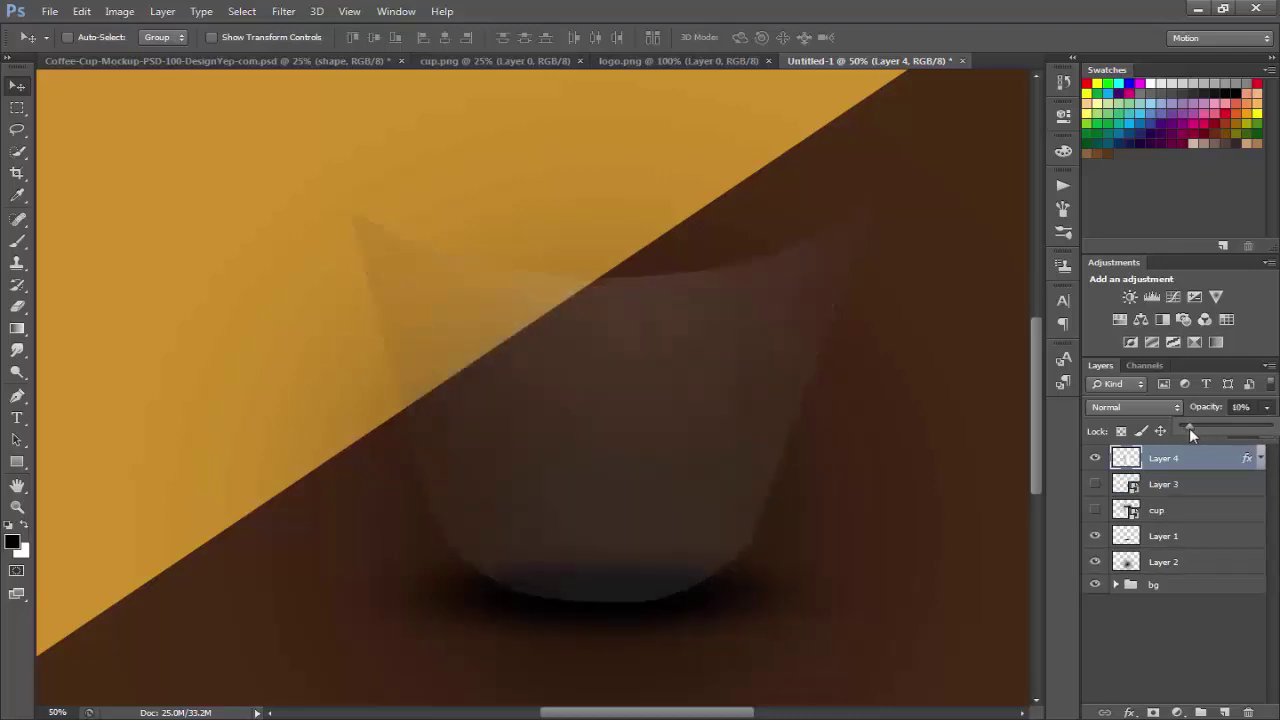
# Turn the logo layer (Layer 3) and cup layer back on to view the shading
pyautogui.click(1095, 484)
pyautogui.click(1095, 510)
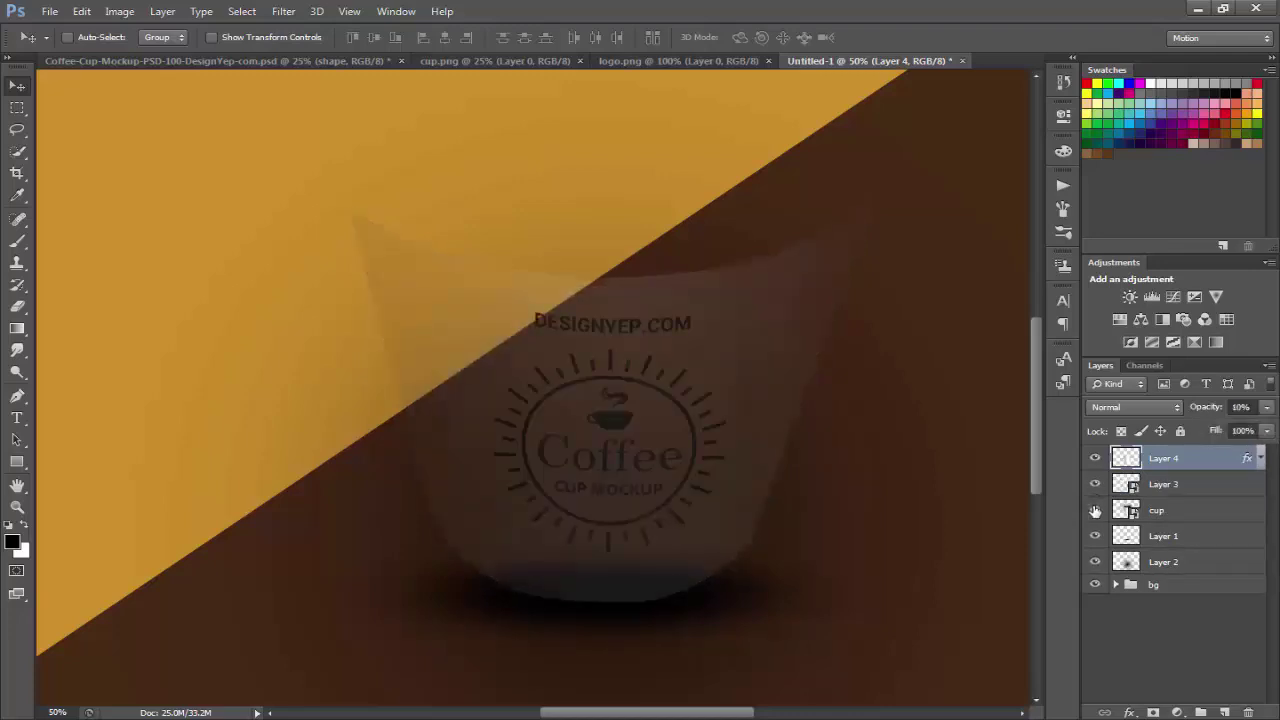
pyautogui.click(1095, 510)
pyautogui.click(1095, 510)
# Zoom out, select Layer 4 through Layer 2, and group them with Ctrl+G
pyautogui.hotkey('ctrl', '-')
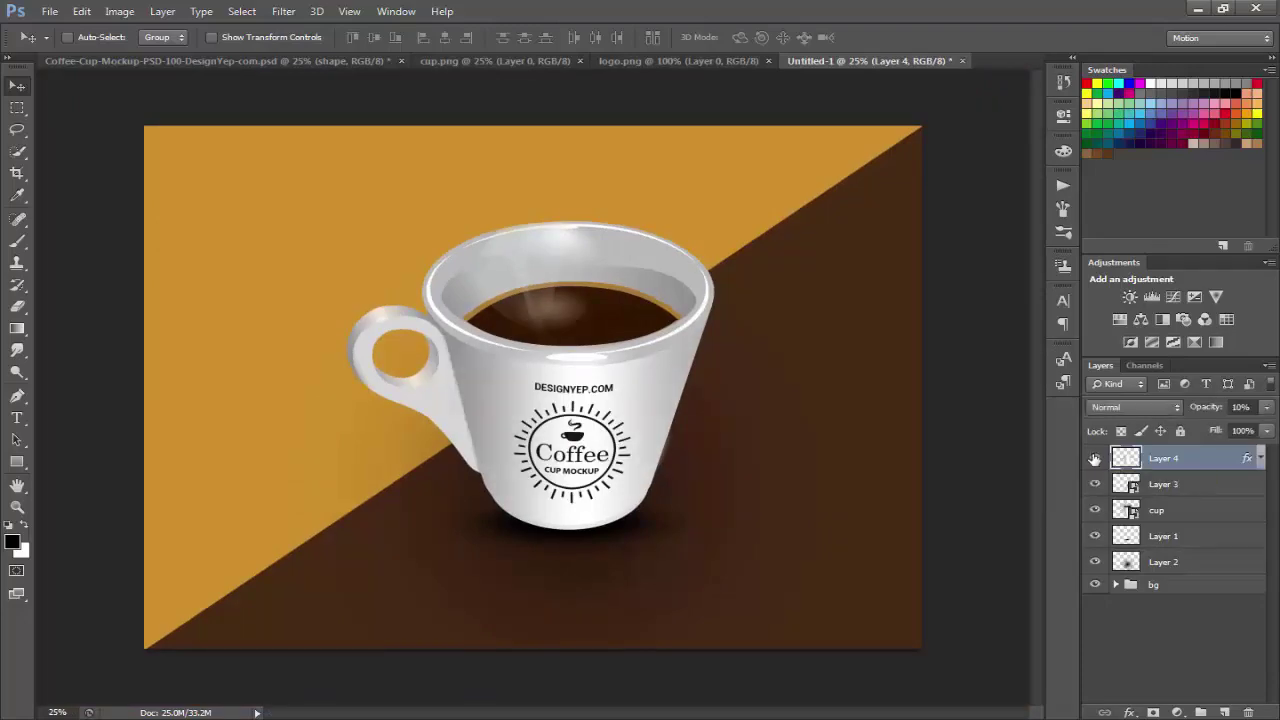
pyautogui.keyDown('shift'); pyautogui.click(1147, 558); pyautogui.keyUp('shift')
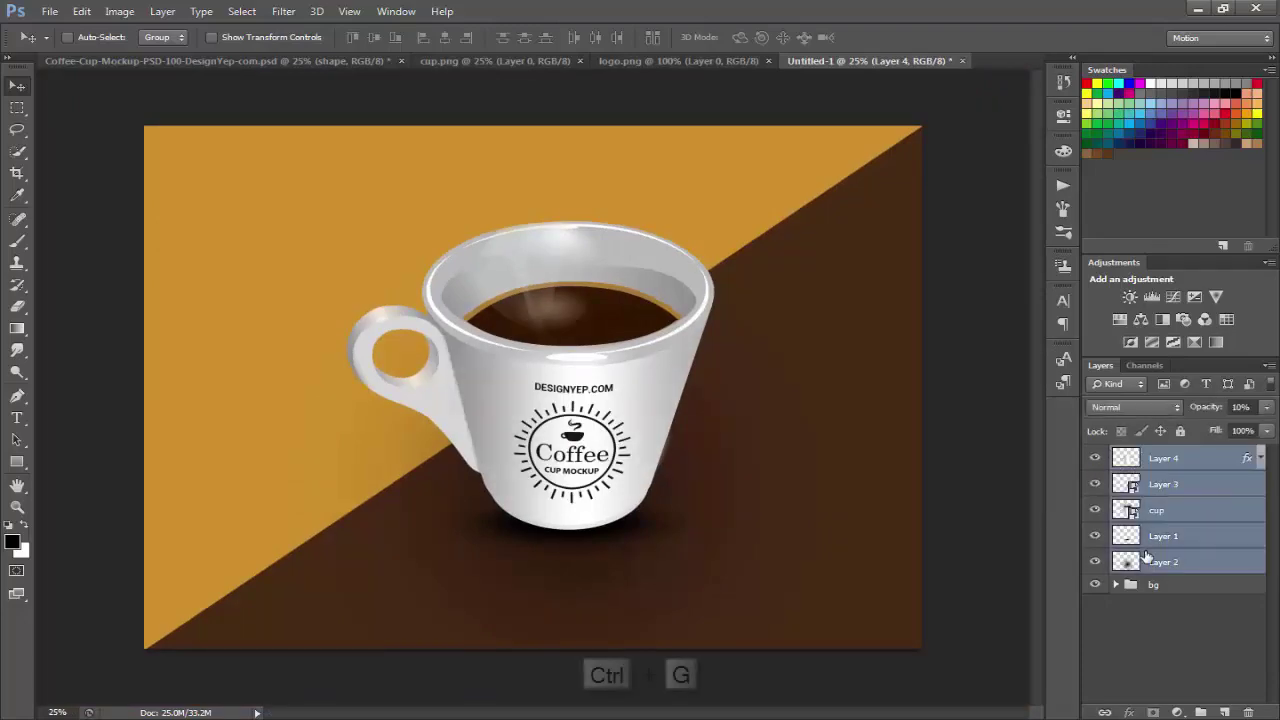
pyautogui.hotkey('ctrl', 'g')
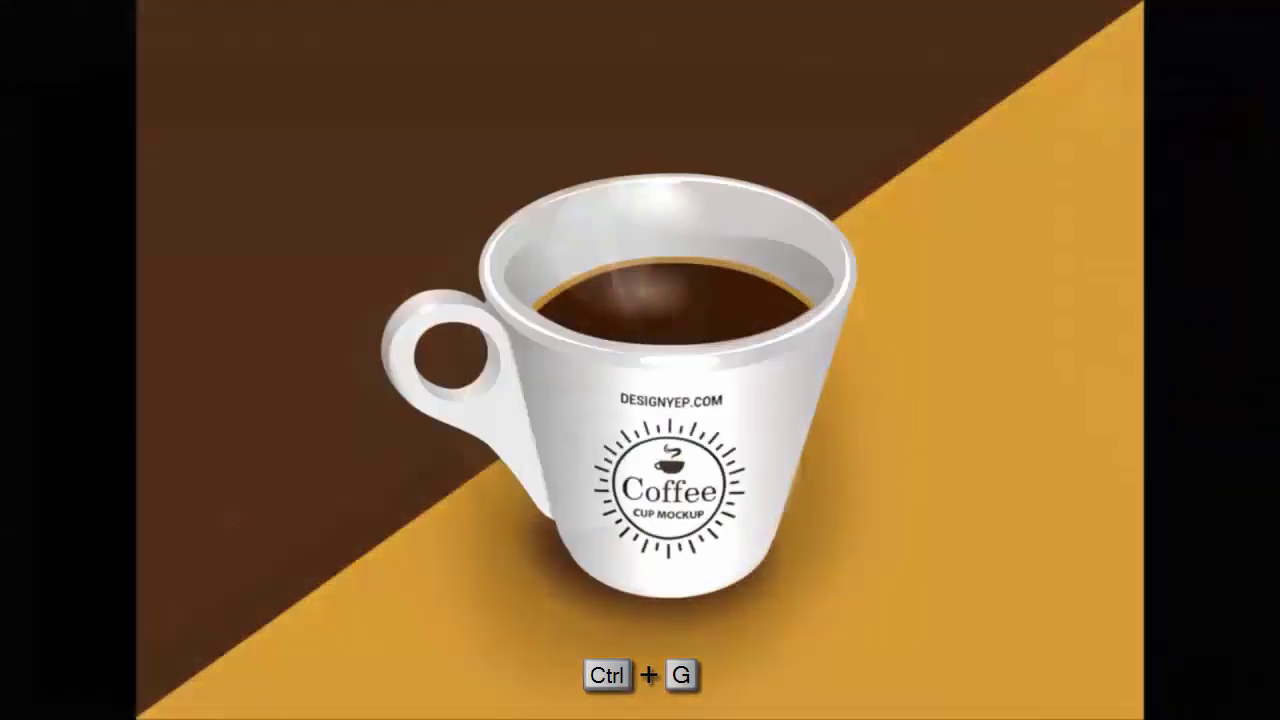